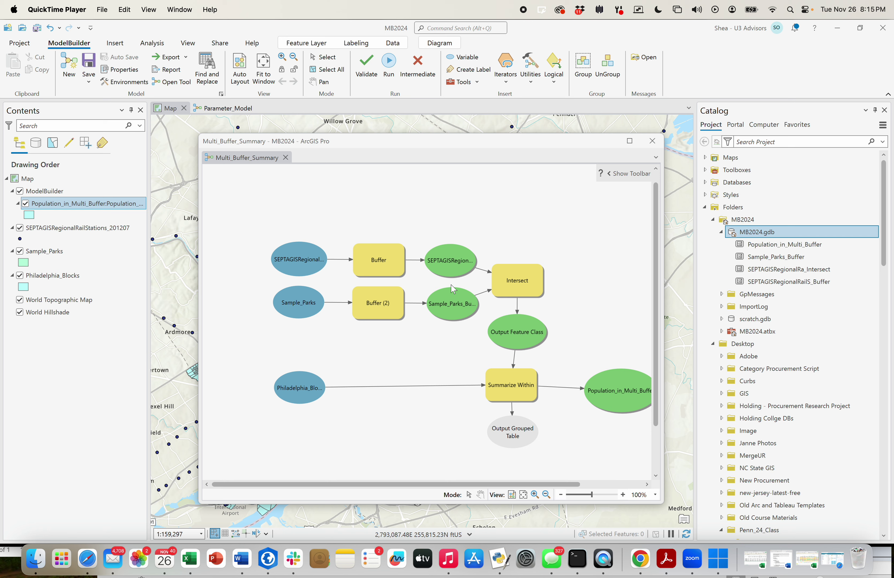
- Check the intermediate-data option of the station buffer output and review the feature classes stored in MB2024.gdb
{"action": "left_click", "coordinate": [480, 227]}
{"action": "right_click", "coordinate": [453, 268]}
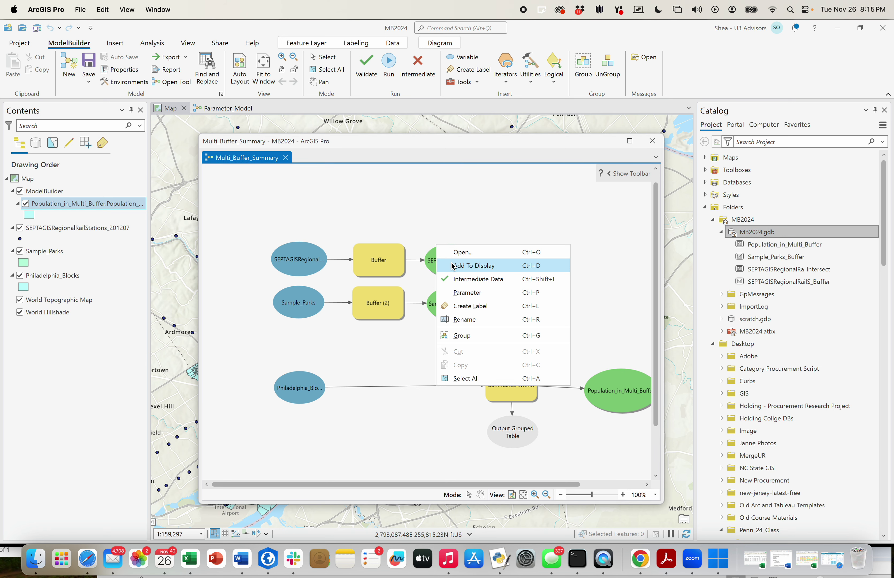
{"action": "left_click", "coordinate": [489, 200]}
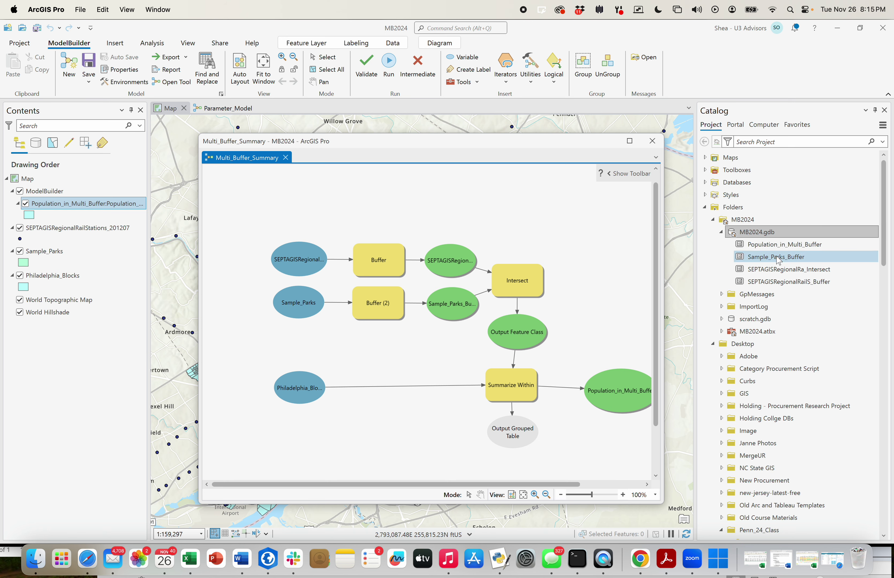
{"action": "mouse_move", "coordinate": [759, 233]}
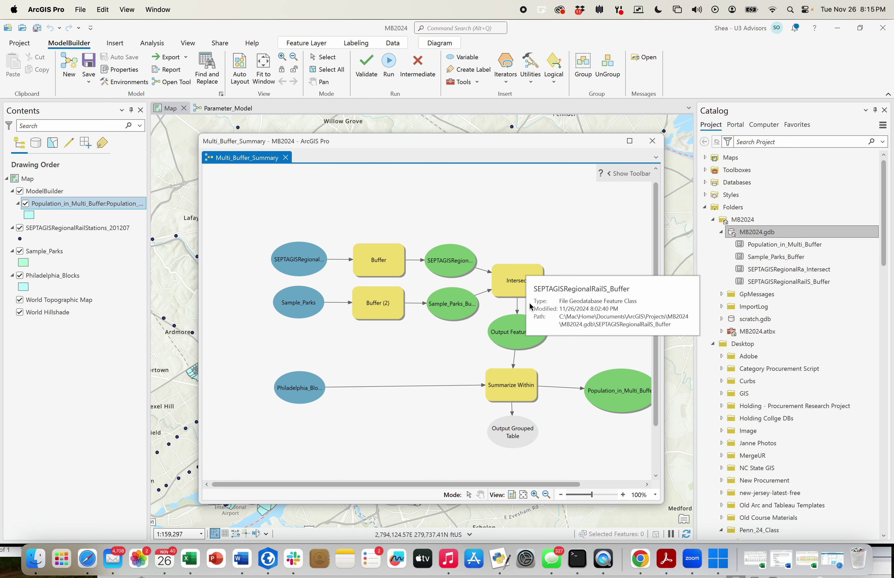
{"action": "mouse_move", "coordinate": [813, 277]}
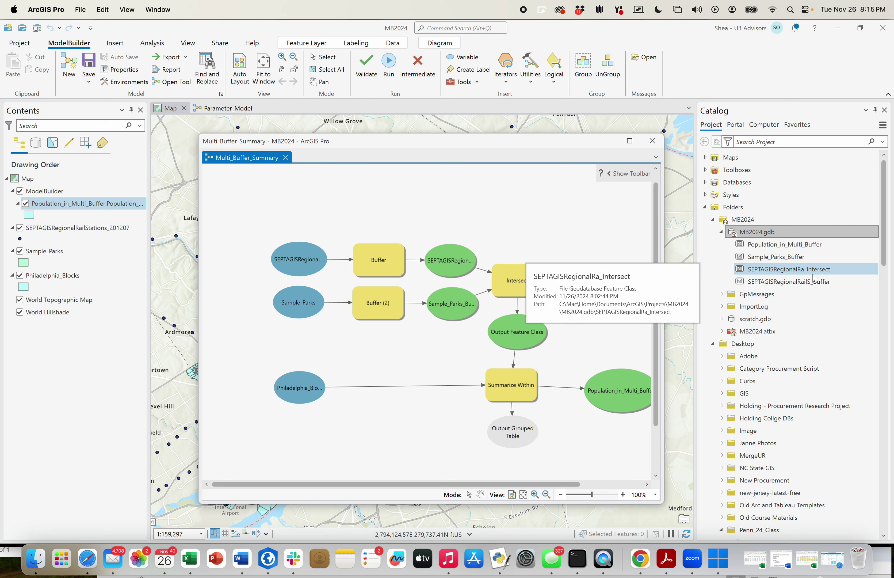
{"action": "mouse_move", "coordinate": [795, 259]}
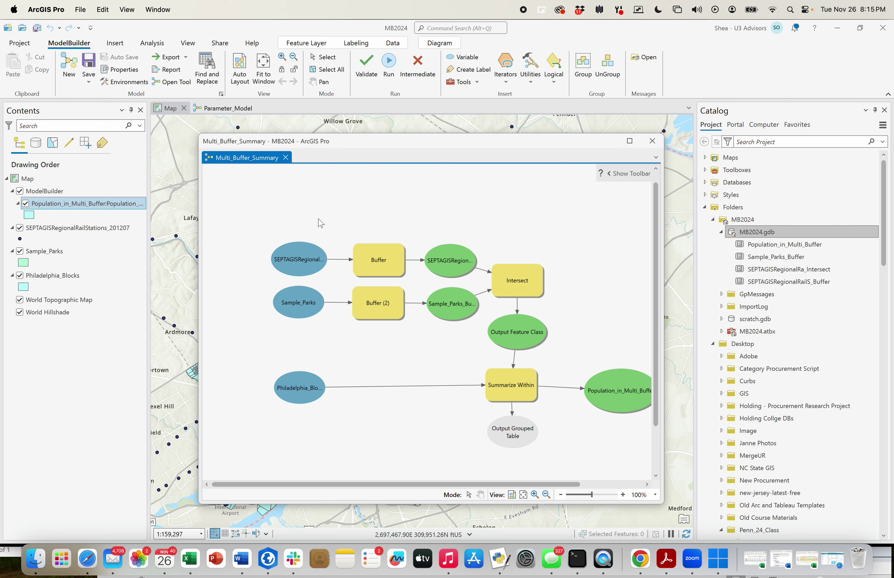
- Delete the Multi_Buffer_Summary model's intermediate data and refresh MB2024.gdb
{"action": "left_click", "coordinate": [420, 68]}
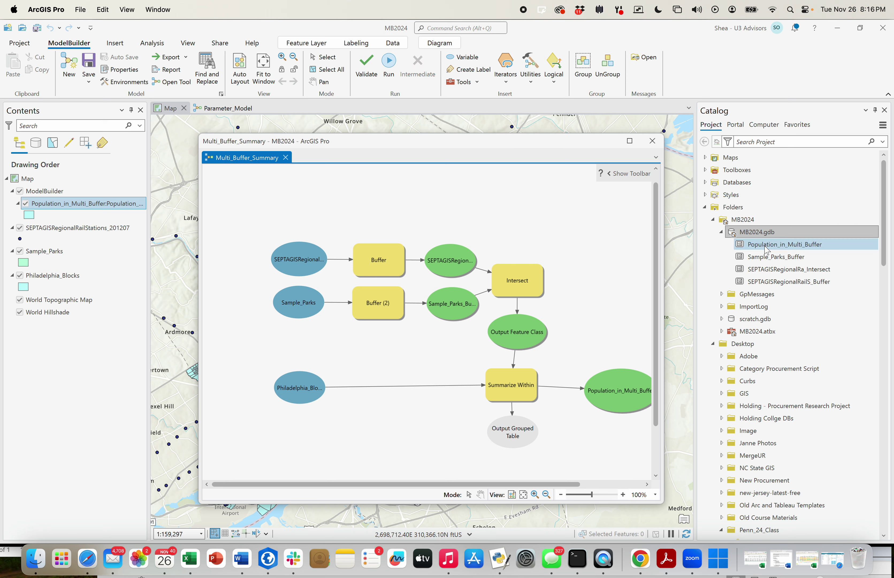
{"action": "left_click", "coordinate": [765, 237]}
{"action": "right_click", "coordinate": [765, 236]}
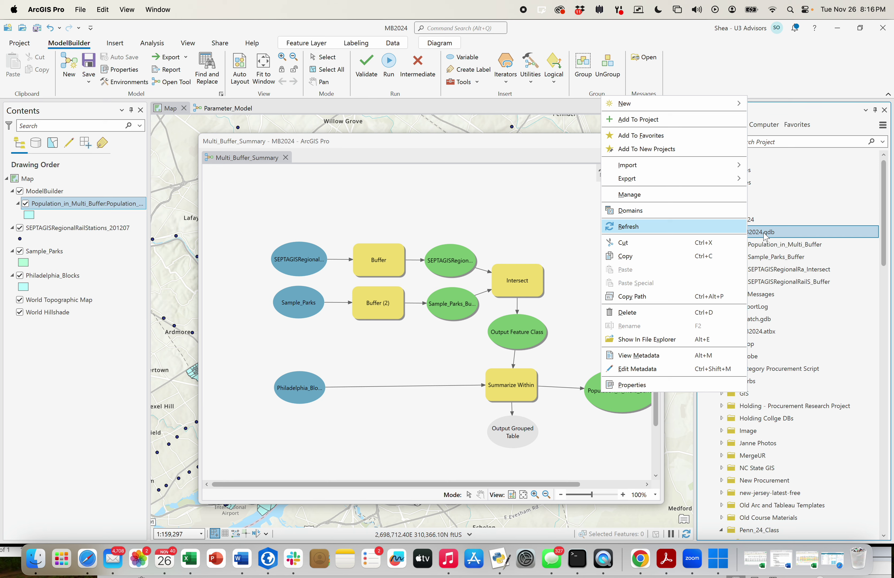
{"action": "left_click", "coordinate": [667, 227]}
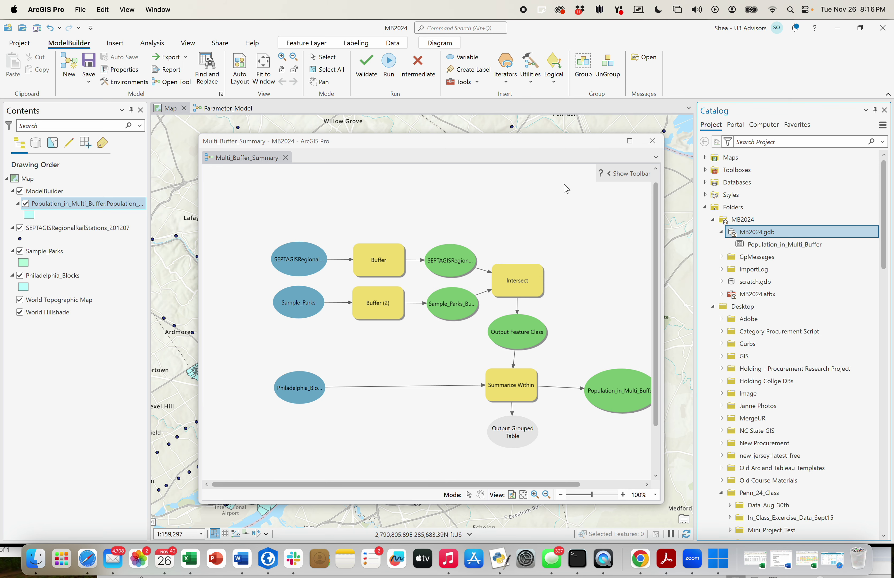
- Validate the Multi_Buffer_Summary model and save it
{"action": "left_click", "coordinate": [515, 204]}
{"action": "left_click", "coordinate": [367, 66]}
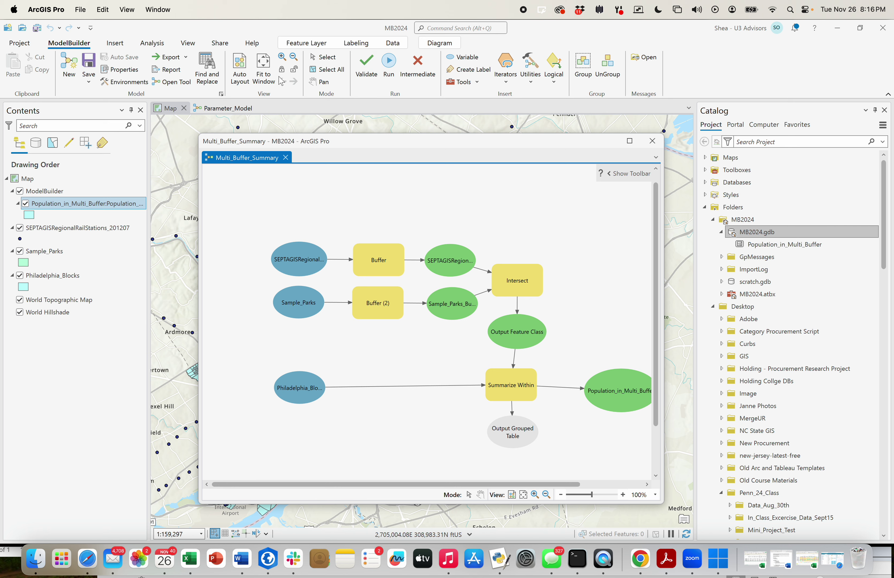
{"action": "left_click", "coordinate": [89, 64]}
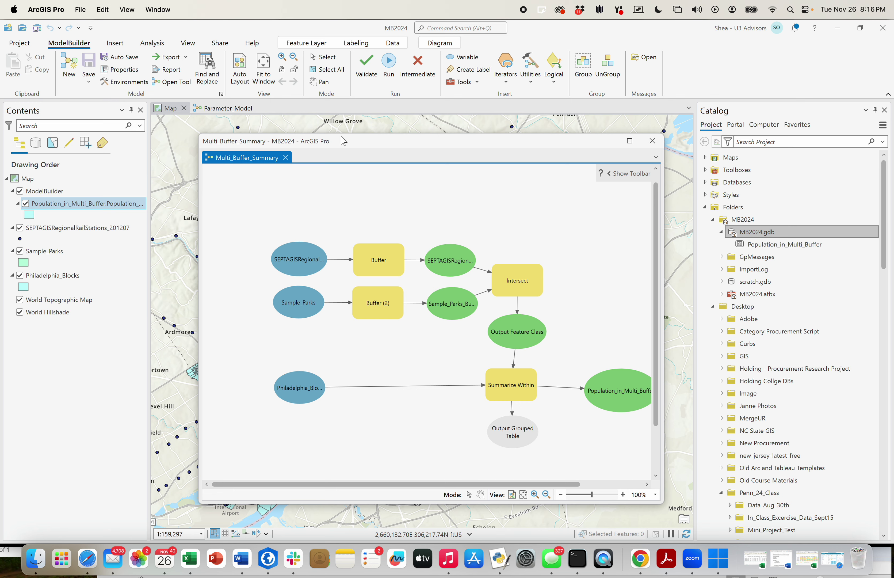
- Collapse the ModelBuilder group layer in the map's layer list, moving the model window aside and back
{"action": "left_click_drag", "start_coordinate": [356, 141], "coordinate": [509, 139]}
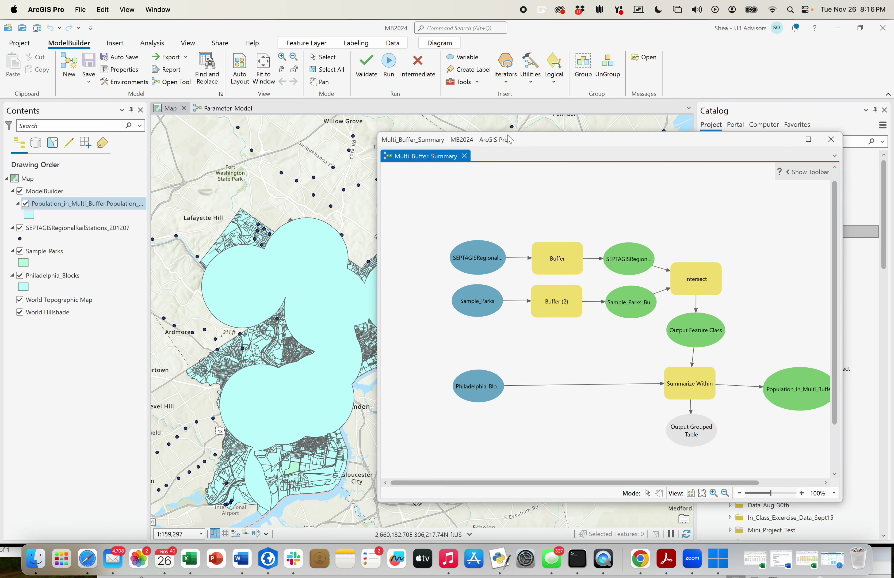
{"action": "left_click", "coordinate": [11, 192]}
{"action": "left_click", "coordinate": [12, 191]}
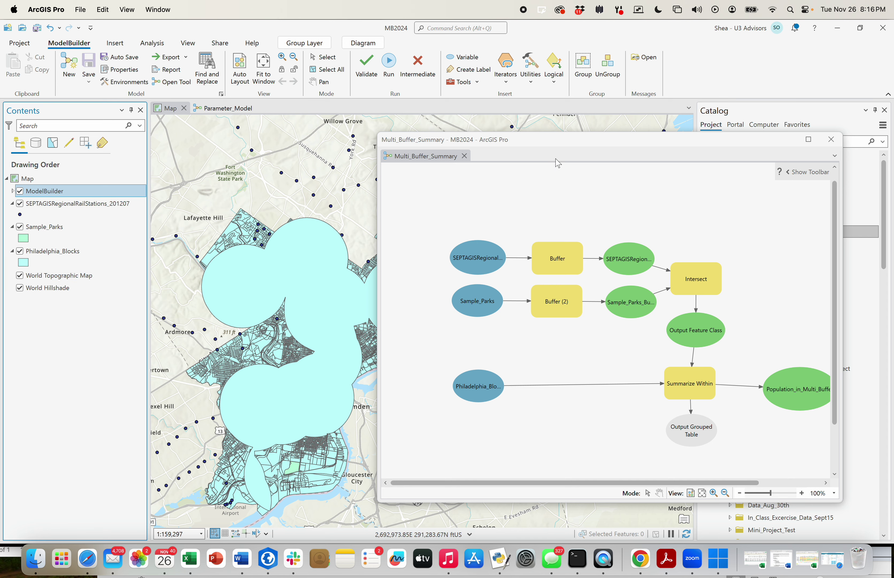
{"action": "left_click_drag", "start_coordinate": [588, 138], "coordinate": [431, 128]}
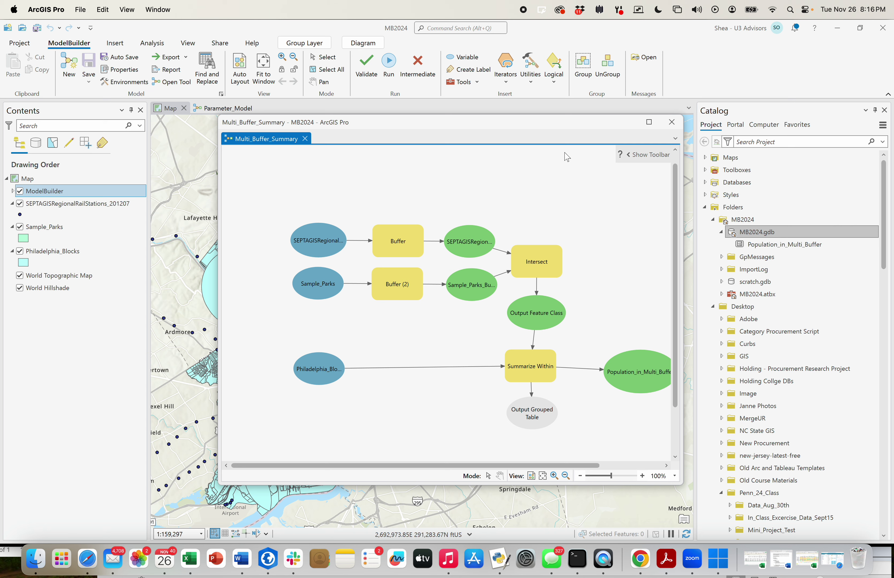
- Review the parameters of the Buffer tool for the rail stations, enlarging its dialog, and close it without changes
{"action": "double_click", "coordinate": [390, 242]}
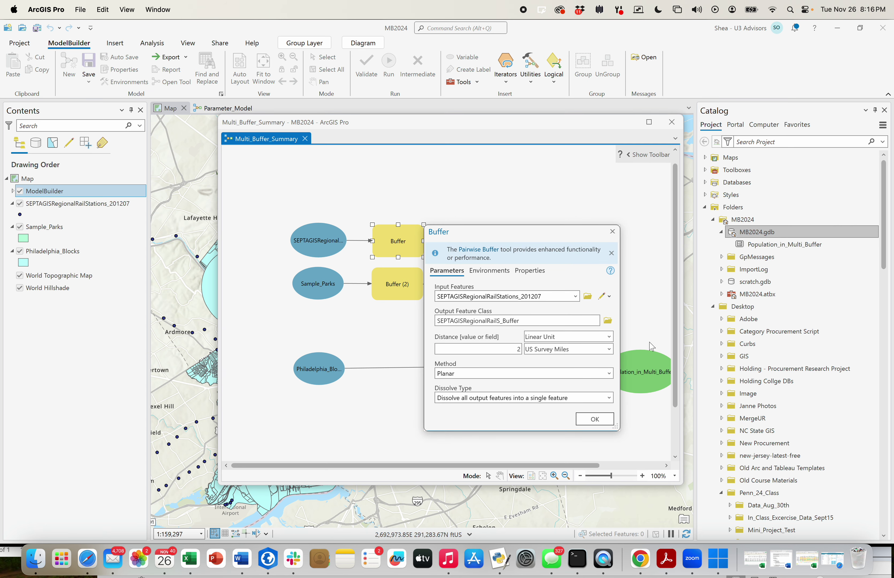
{"action": "left_click_drag", "start_coordinate": [618, 429], "coordinate": [612, 521]}
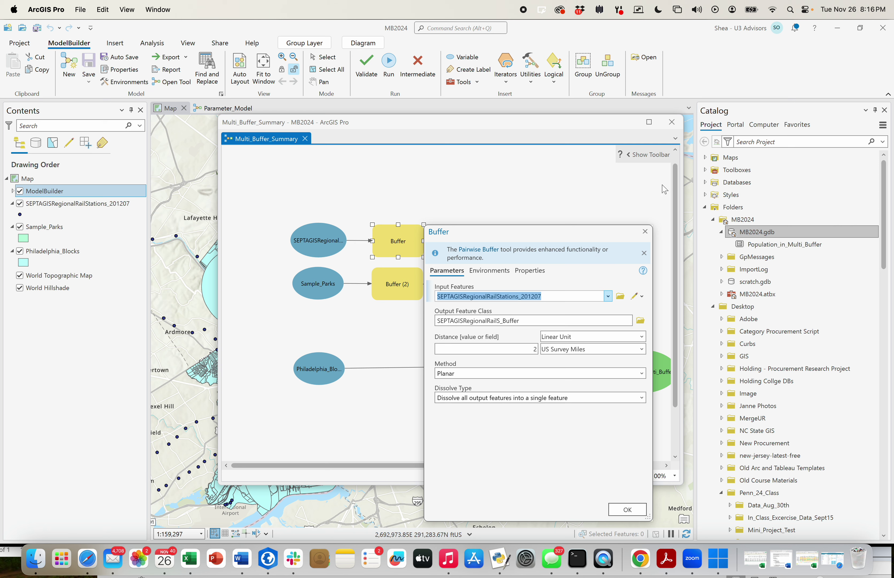
{"action": "left_click", "coordinate": [644, 232]}
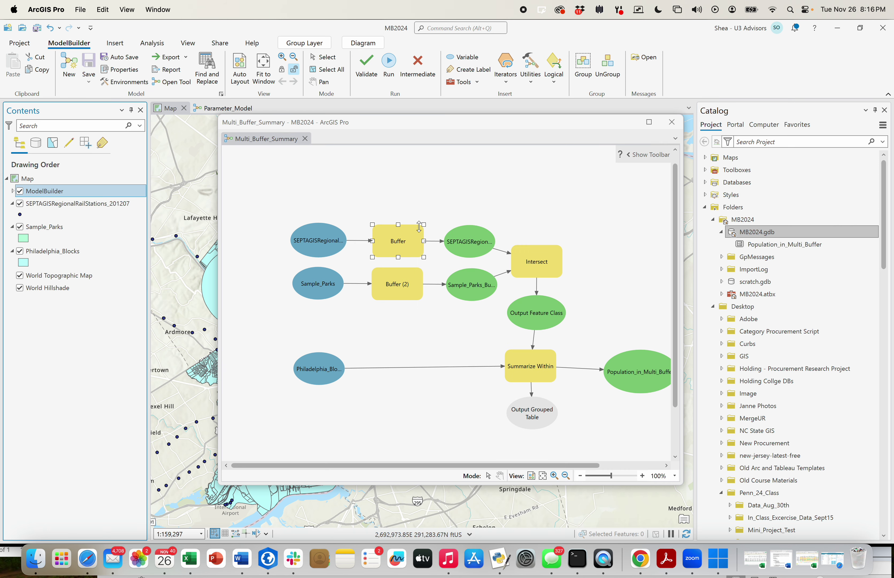
{"action": "left_click", "coordinate": [603, 271]}
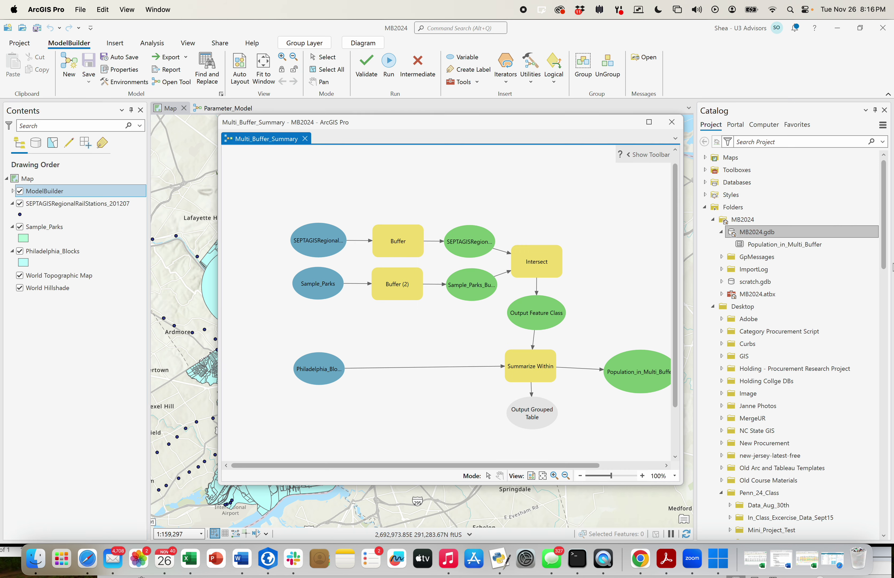
- Open the Parameter_Model tool from Dec_1_Tools.atbx and examine its input parameters beside the model window
{"action": "left_click_drag", "start_coordinate": [884, 245], "coordinate": [883, 340]}
{"action": "scroll", "coordinate": [882, 339], "scroll_direction": "down", "scroll_amount": 5}
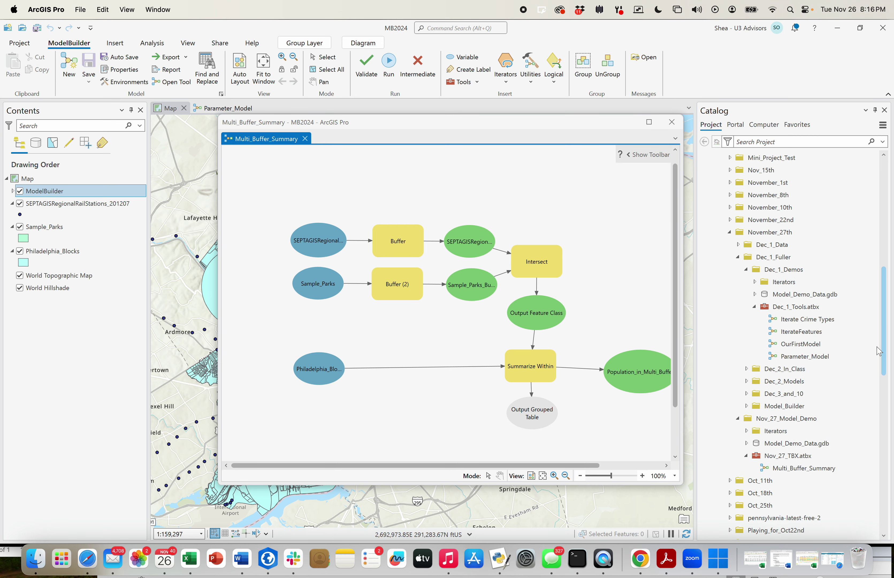
{"action": "double_click", "coordinate": [806, 361]}
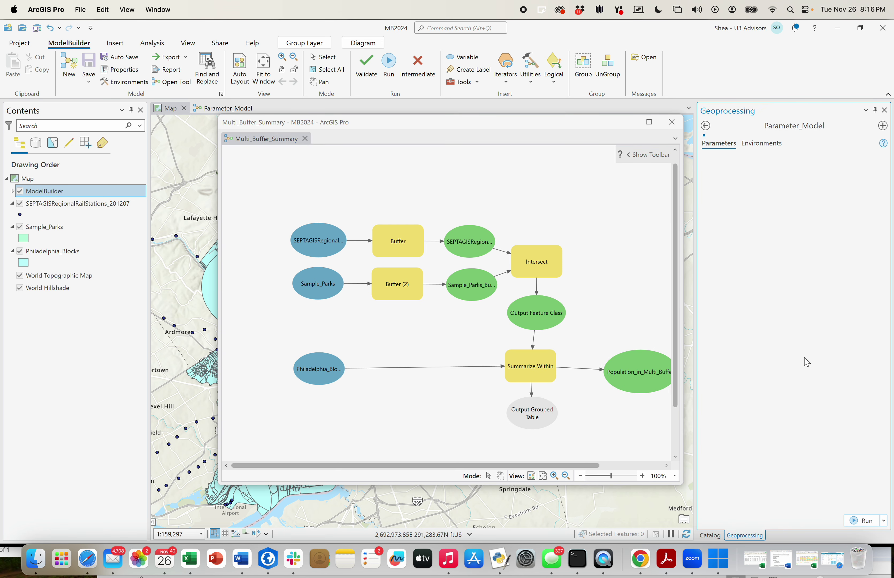
{"action": "left_click_drag", "start_coordinate": [606, 130], "coordinate": [552, 139]}
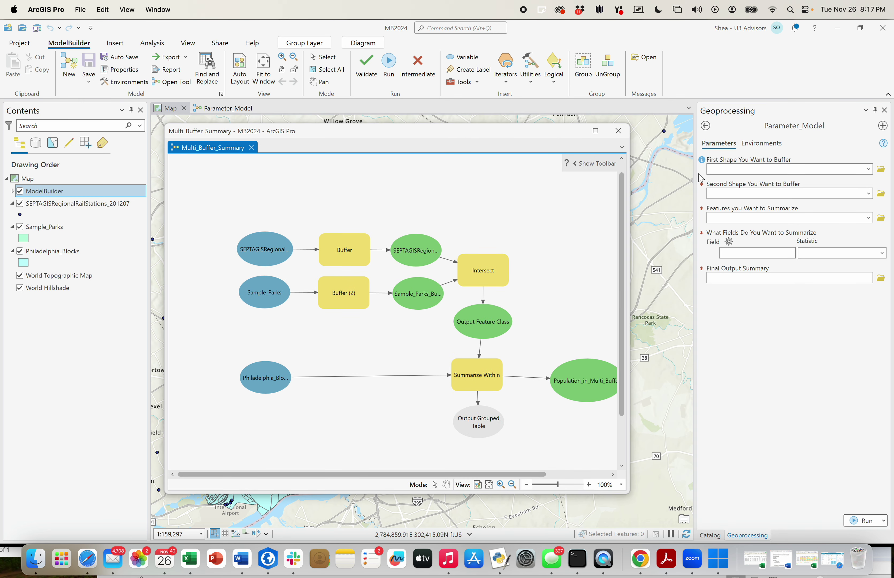
{"action": "left_click_drag", "start_coordinate": [695, 175], "coordinate": [679, 179]}
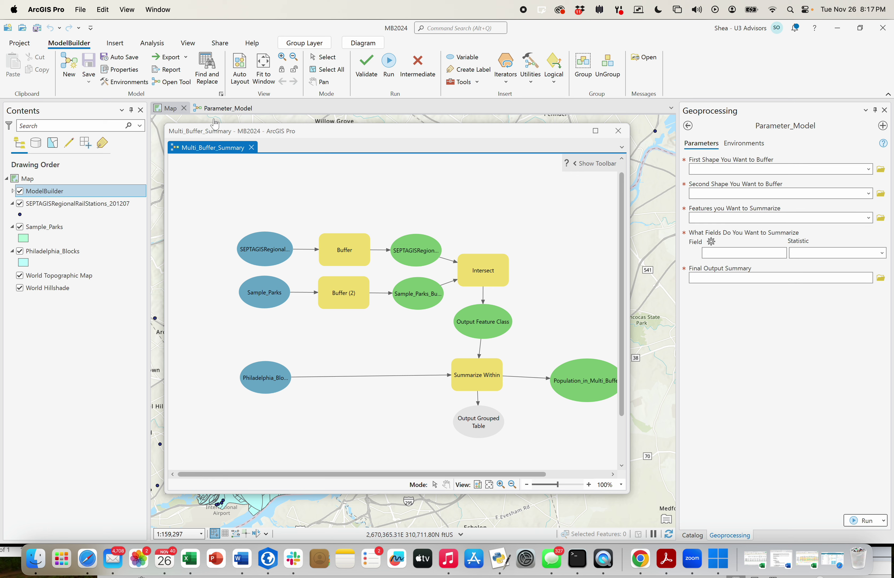
- Examine the Parameter_Model diagram with the Multi_Buffer_Summary window moved aside, and return to the map view
{"action": "left_click", "coordinate": [218, 108]}
{"action": "left_click_drag", "start_coordinate": [322, 136], "coordinate": [648, 197]}
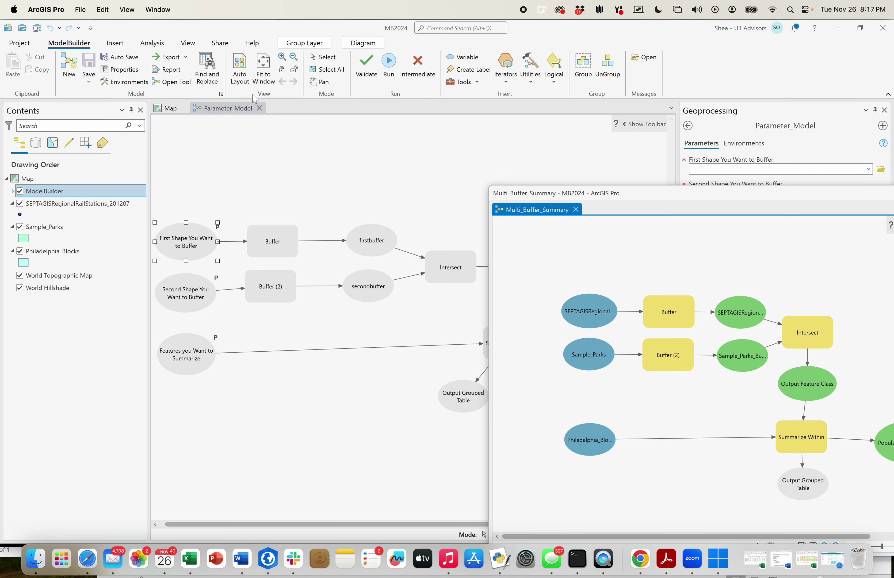
{"action": "left_click", "coordinate": [168, 108]}
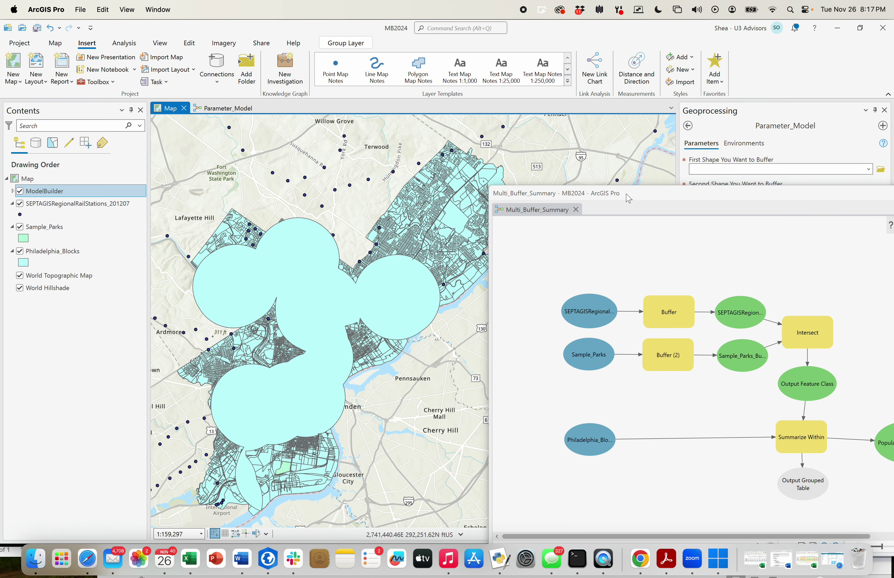
- Close the floating Multi_Buffer_Summary model and the Parameter_Model geoprocessing tool
{"action": "left_click_drag", "start_coordinate": [631, 194], "coordinate": [329, 140]}
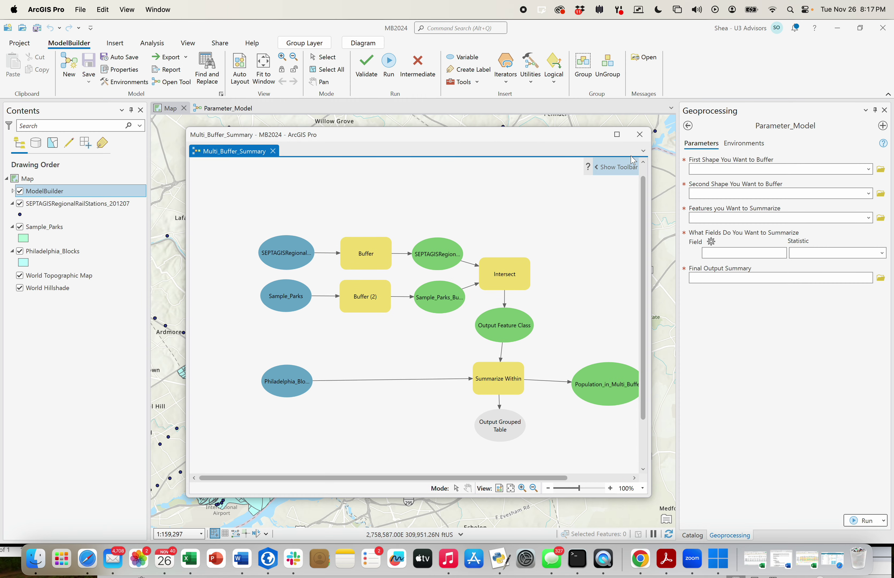
{"action": "left_click", "coordinate": [634, 139]}
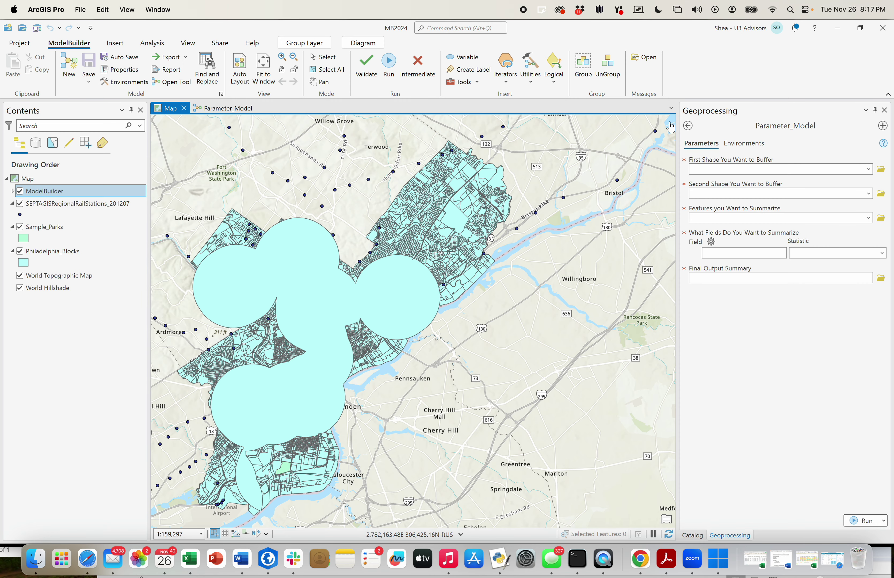
{"action": "left_click", "coordinate": [884, 109]}
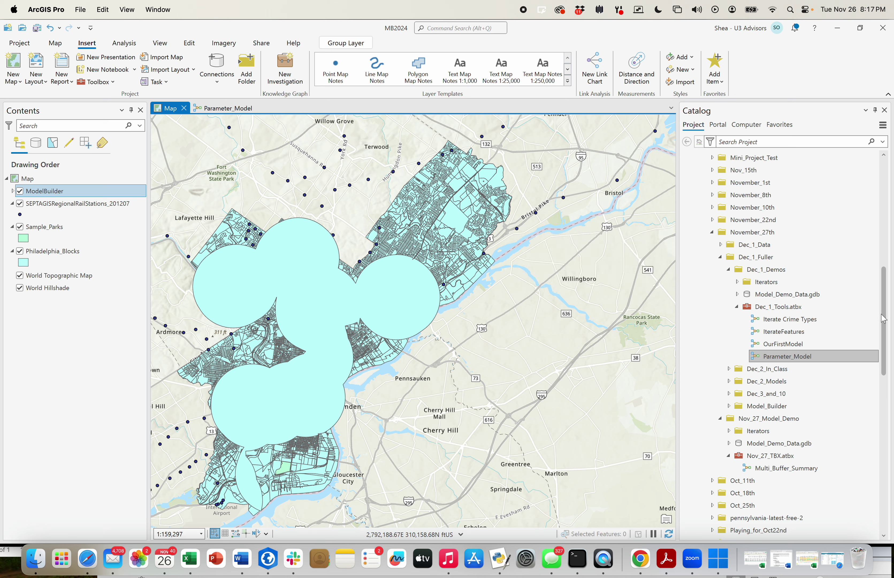
- Create a new model in the Nov_27_TBX.atbx toolbox and close its empty view
{"action": "scroll", "coordinate": [885, 317], "scroll_direction": "down", "scroll_amount": 3}
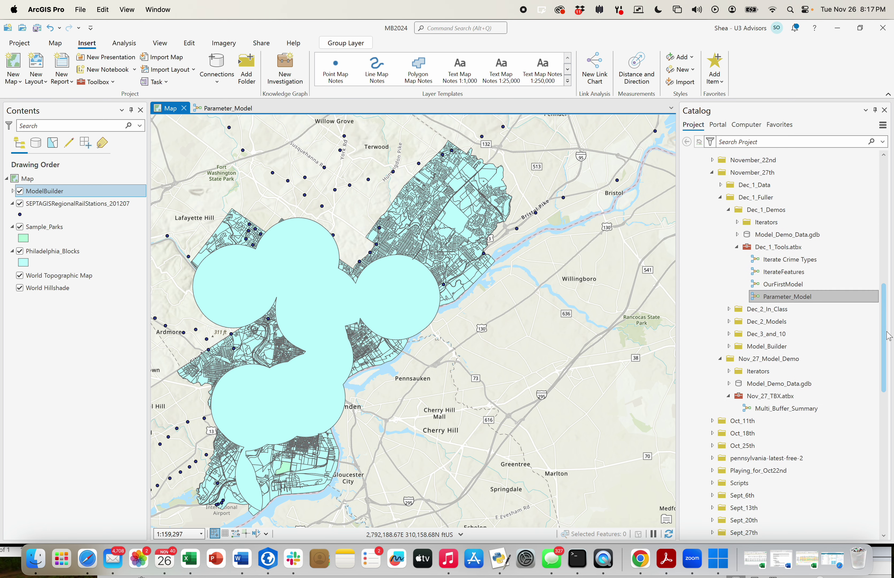
{"action": "right_click", "coordinate": [771, 392]}
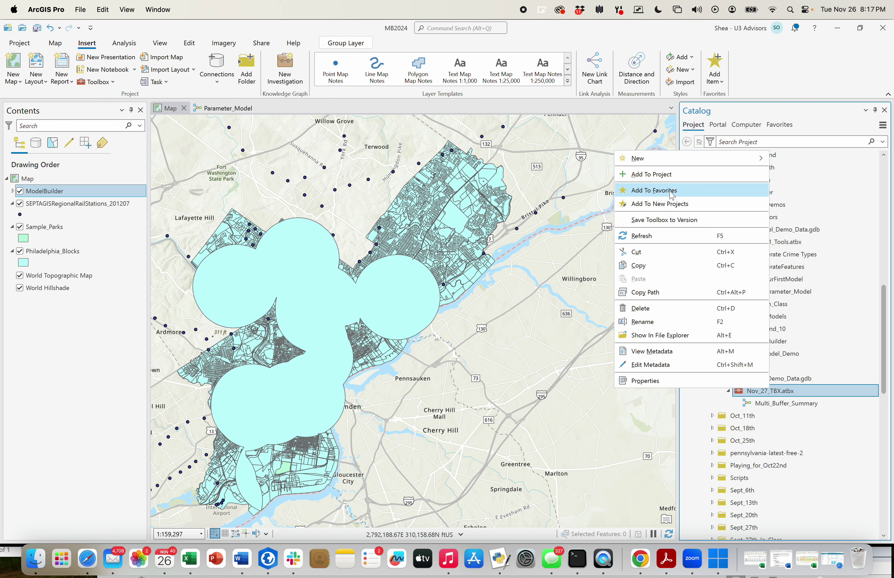
{"action": "mouse_move", "coordinate": [669, 157]}
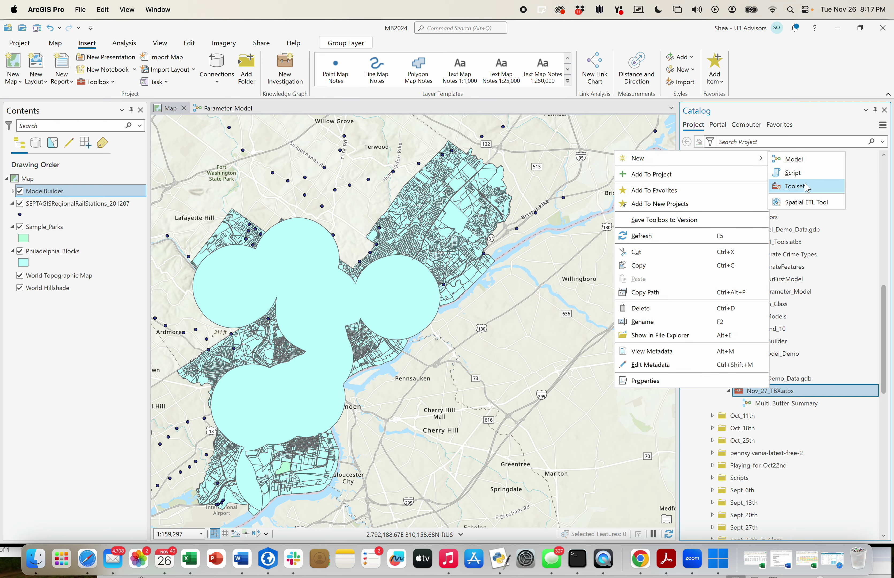
{"action": "left_click", "coordinate": [811, 165]}
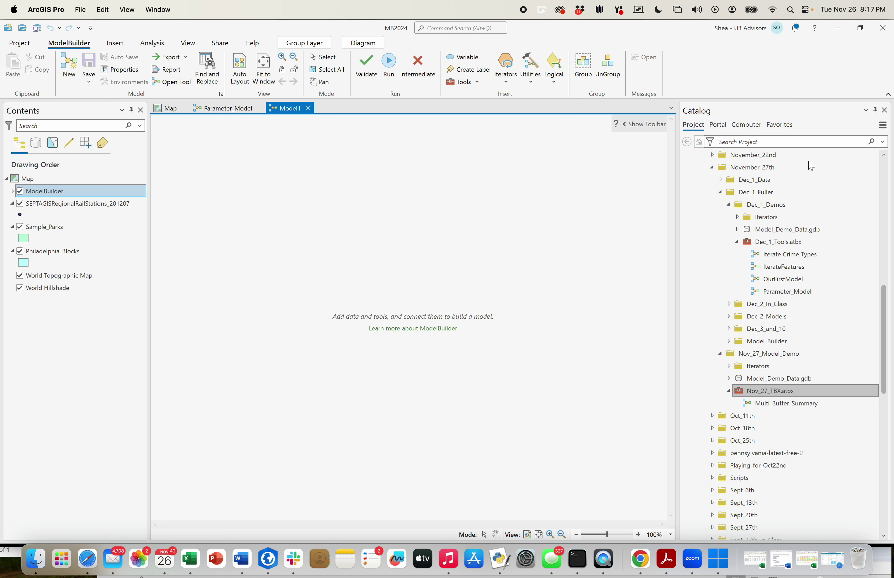
{"action": "left_click", "coordinate": [308, 108]}
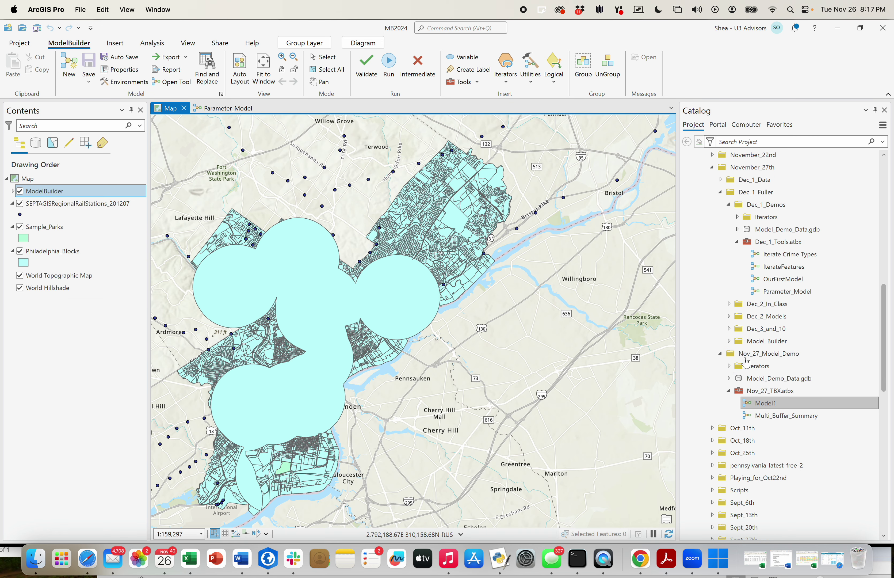
- Rename the new model in Nov_27_TBX.atbx as Parametized_MB_Summary
{"action": "left_click", "coordinate": [769, 406]}
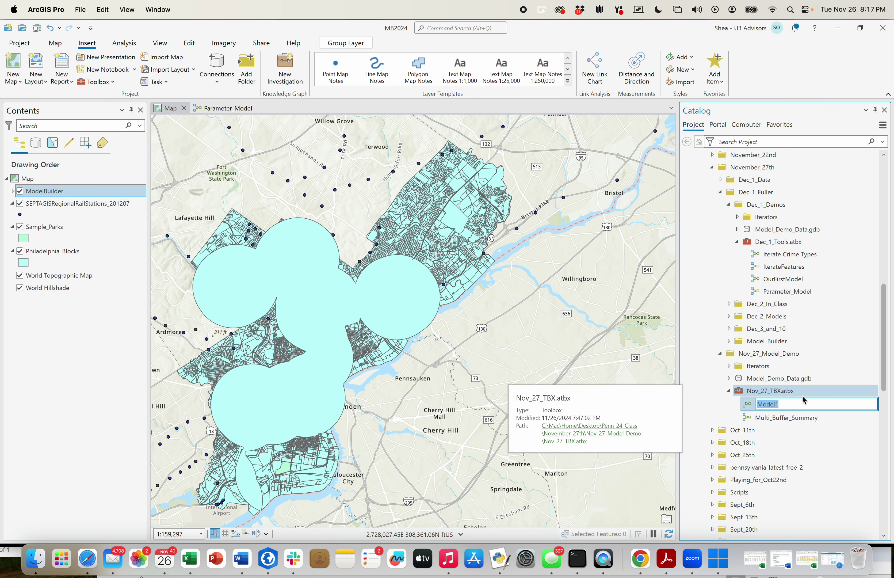
{"action": "type", "text": "Parametized_MB_Summary"}
{"action": "key", "text": "Return"}
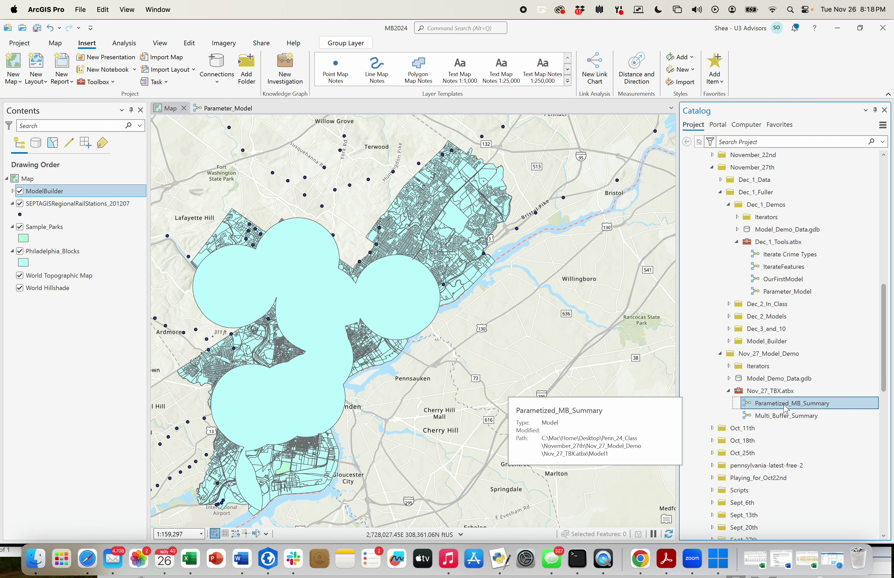
- Open Parametized_MB_Summary for editing and undock it as a floating window over the map
{"action": "right_click", "coordinate": [785, 409]}
{"action": "left_click", "coordinate": [701, 210]}
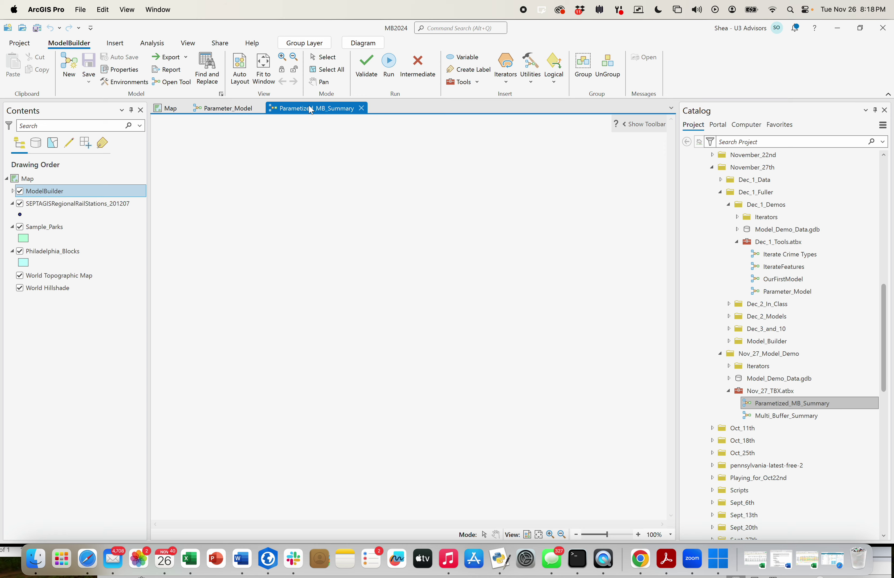
{"action": "left_click_drag", "start_coordinate": [311, 110], "coordinate": [370, 150]}
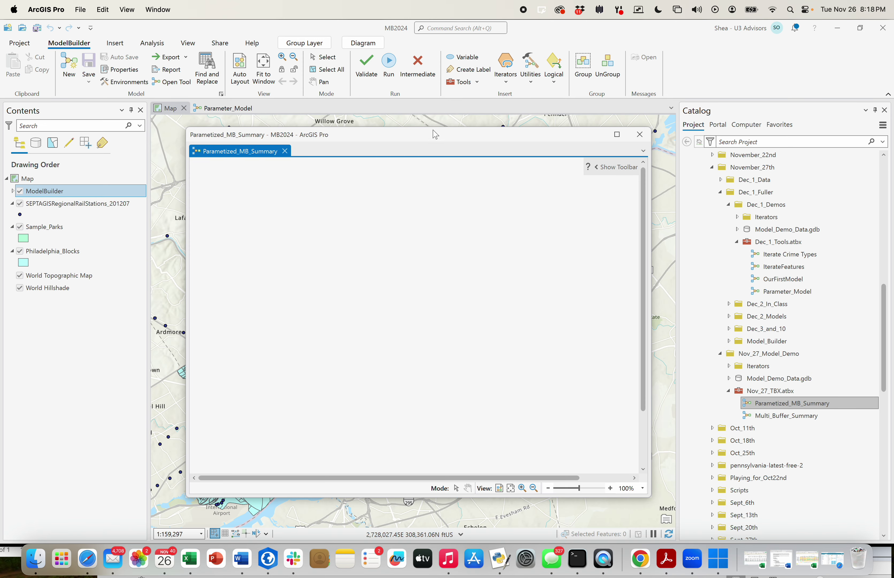
- Reposition the floating Parametized_MB_Summary window to review the existing Parameter_Model diagram, and return to the map view
{"action": "left_click_drag", "start_coordinate": [432, 132], "coordinate": [520, 142]}
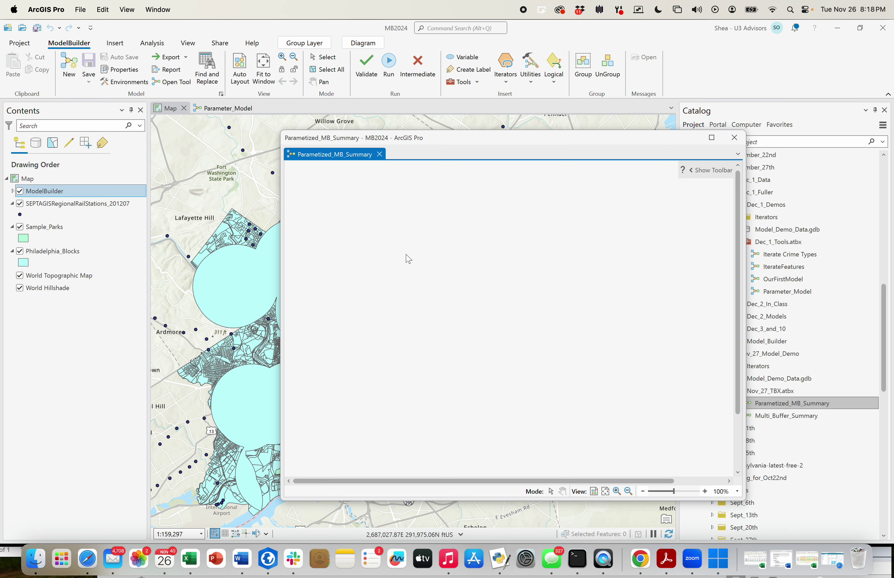
{"action": "left_click", "coordinate": [213, 108]}
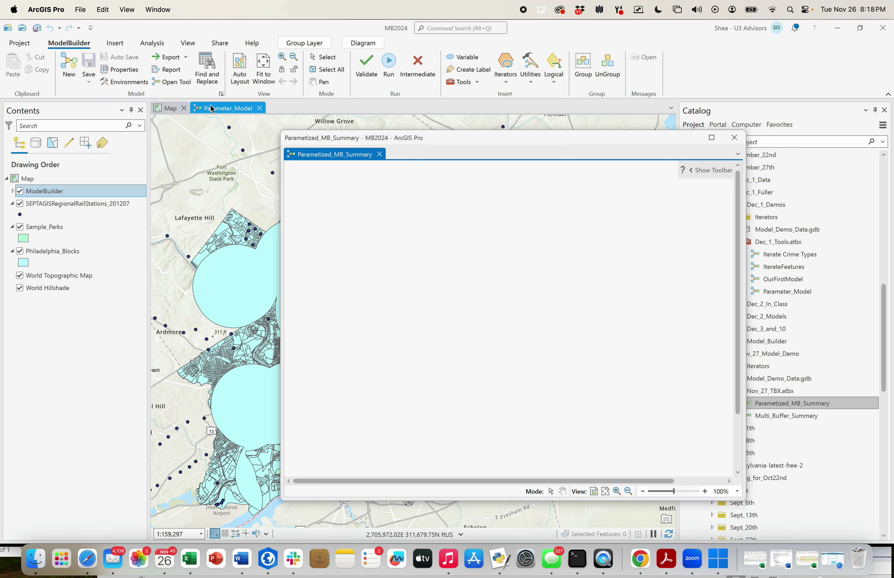
{"action": "left_click_drag", "start_coordinate": [463, 139], "coordinate": [556, 145]}
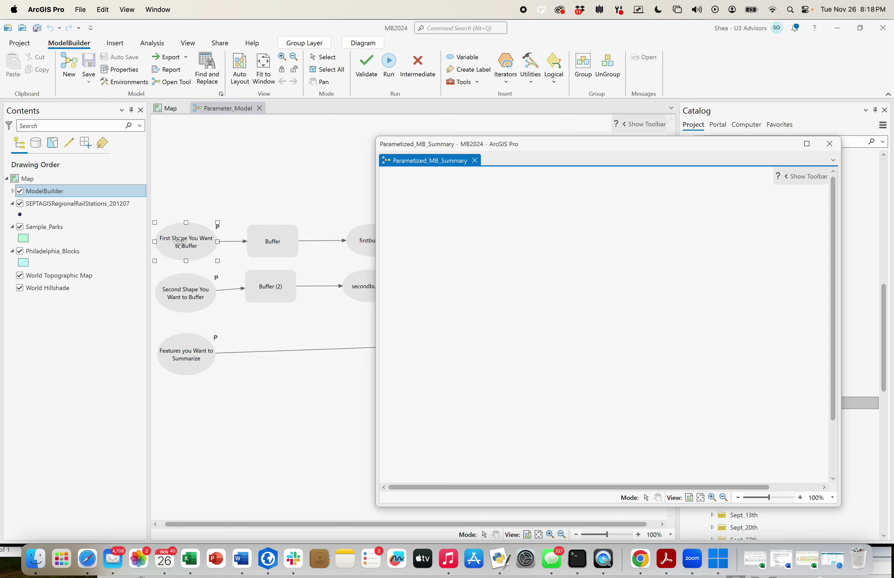
{"action": "left_click_drag", "start_coordinate": [552, 146], "coordinate": [609, 142]}
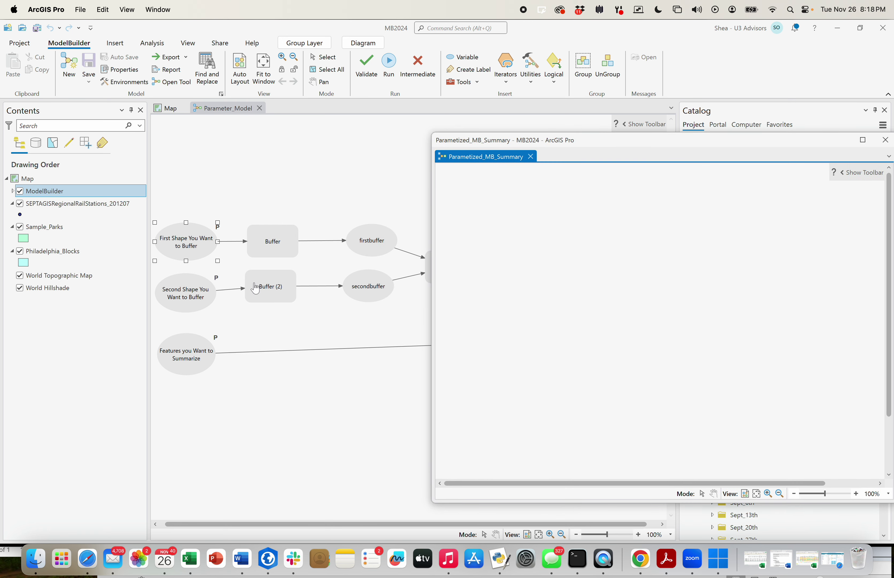
{"action": "left_click", "coordinate": [164, 112]}
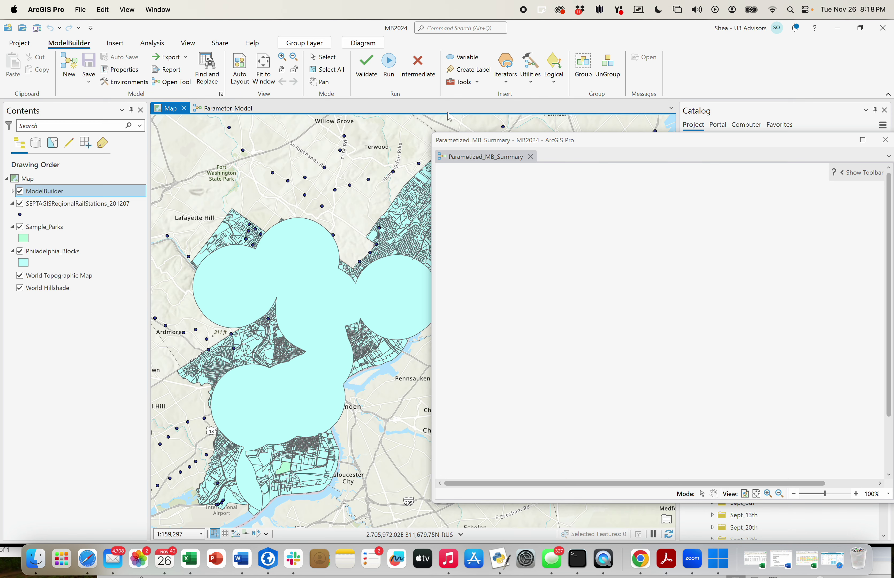
{"action": "left_click_drag", "start_coordinate": [622, 144], "coordinate": [502, 138]}
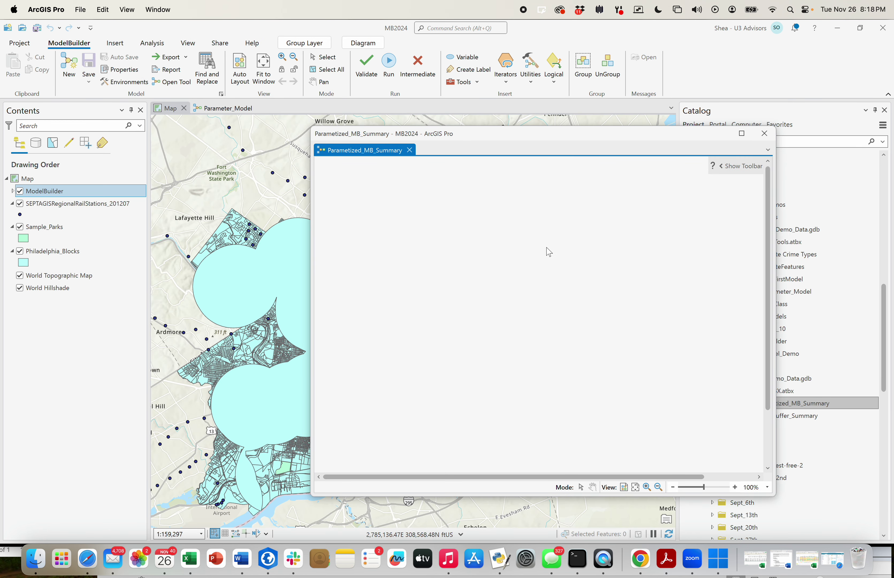
- Browse the data types available for a new variable in Parametized_MB_Summary and close the dialog without adding one
{"action": "right_click", "coordinate": [513, 264]}
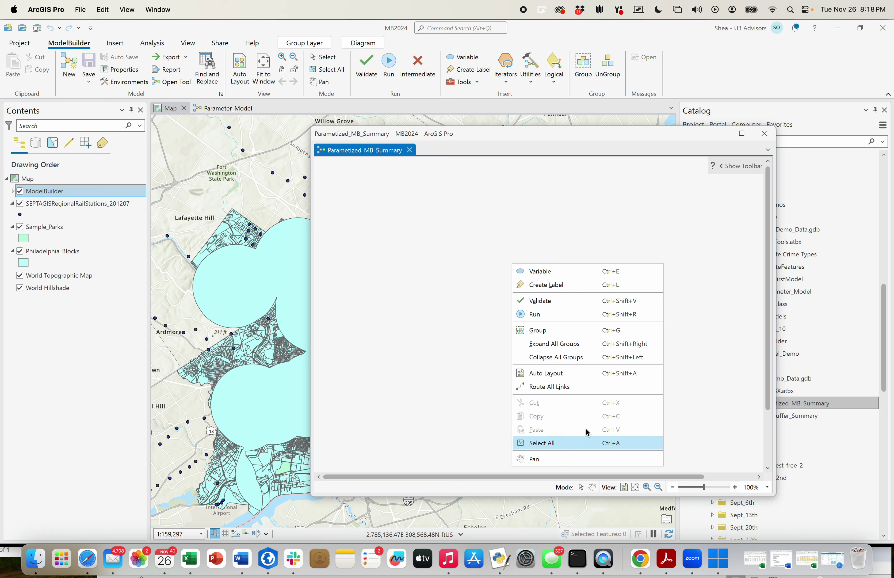
{"action": "left_click", "coordinate": [560, 272]}
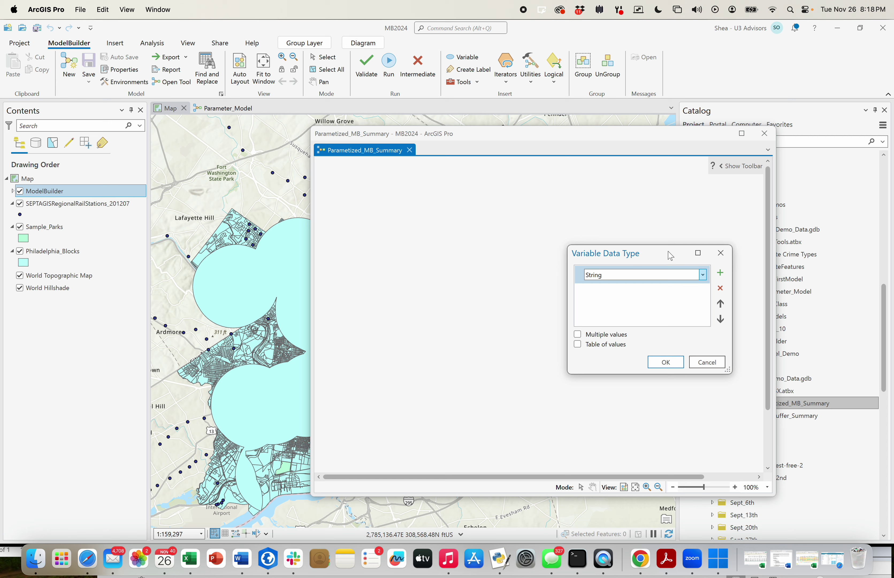
{"action": "left_click_drag", "start_coordinate": [670, 256], "coordinate": [495, 217]}
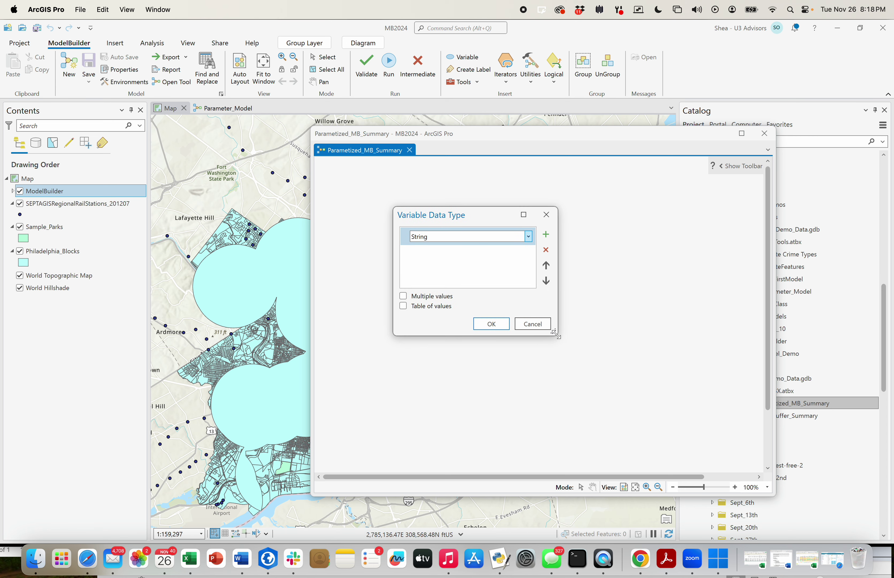
{"action": "left_click_drag", "start_coordinate": [554, 333], "coordinate": [590, 390]}
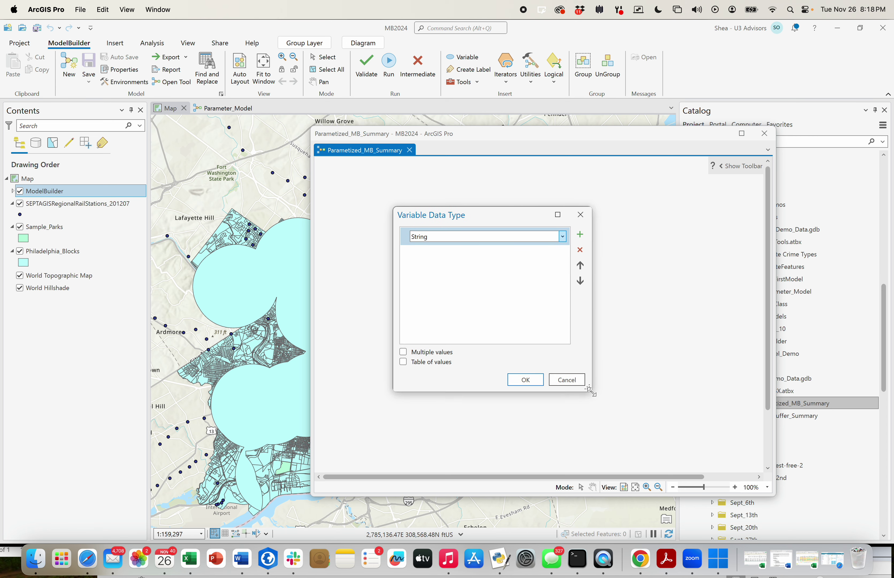
{"action": "left_click", "coordinate": [564, 236]}
{"action": "scroll", "coordinate": [501, 319], "scroll_direction": "up", "scroll_amount": 20}
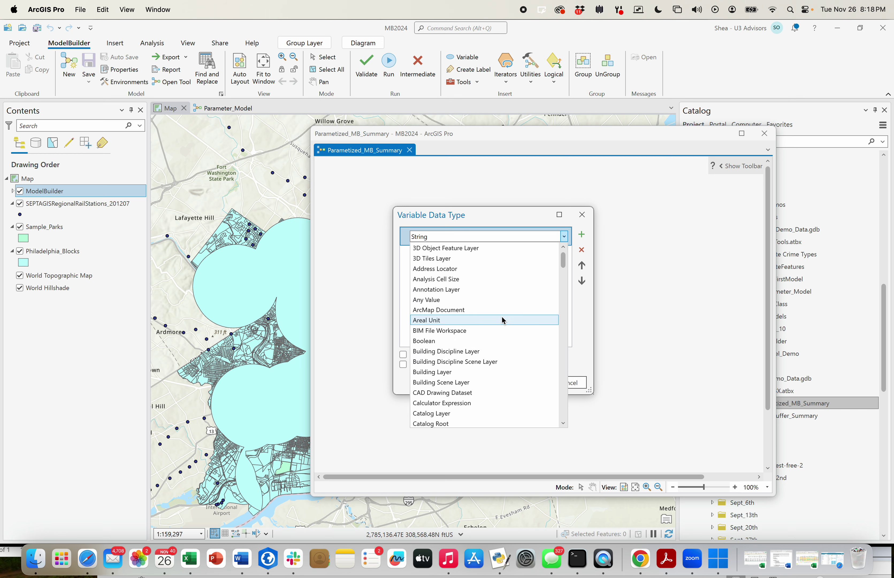
{"action": "scroll", "coordinate": [504, 320], "scroll_direction": "down", "scroll_amount": 20}
{"action": "scroll", "coordinate": [503, 320], "scroll_direction": "up", "scroll_amount": 20}
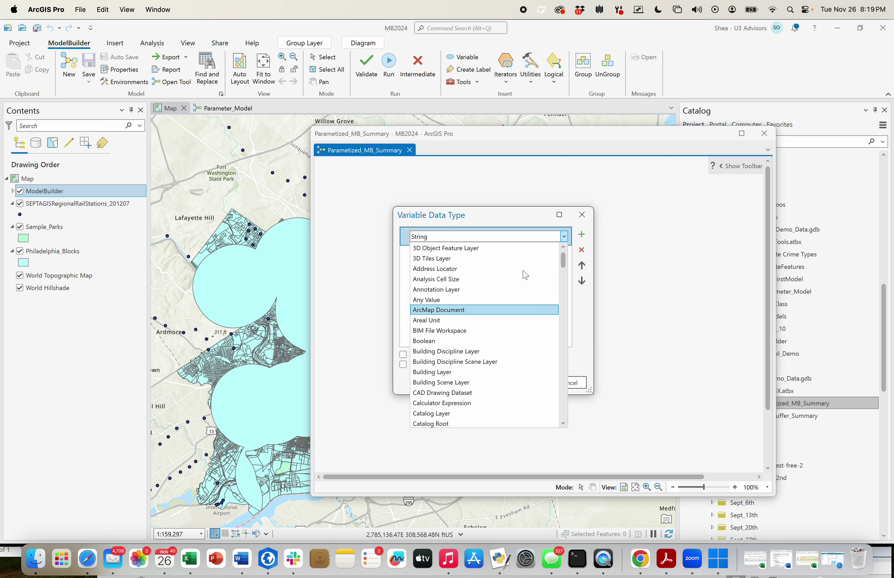
{"action": "left_click", "coordinate": [585, 220]}
{"action": "left_click", "coordinate": [584, 215]}
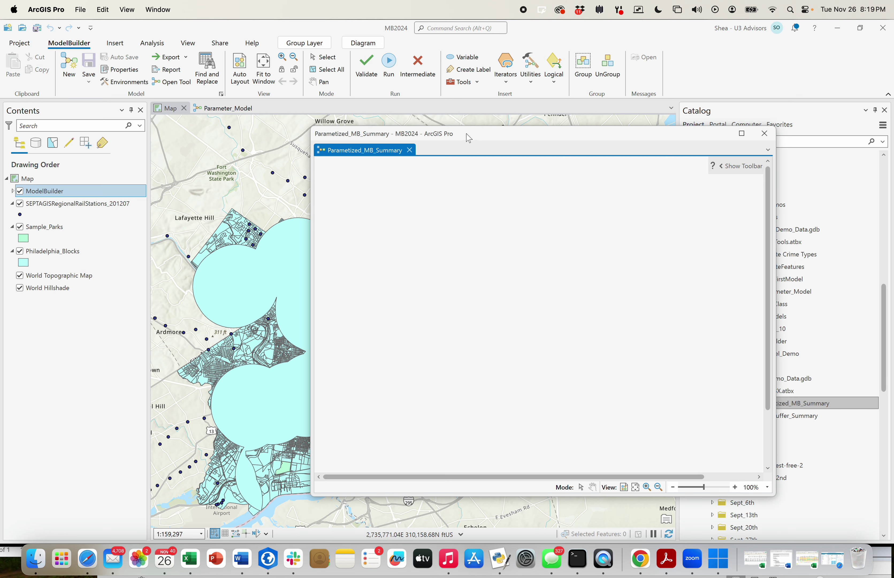
- Examine the parameters of Select Layer By Attribute in the Layers and Table Views toolset of Data Management Tools, and close the tool
{"action": "left_click_drag", "start_coordinate": [467, 134], "coordinate": [485, 134]}
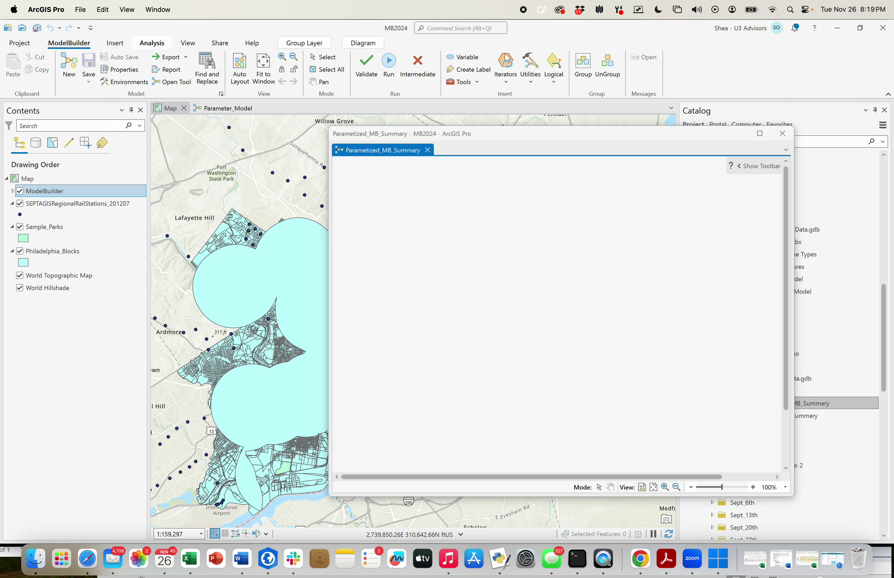
{"action": "left_click", "coordinate": [122, 68]}
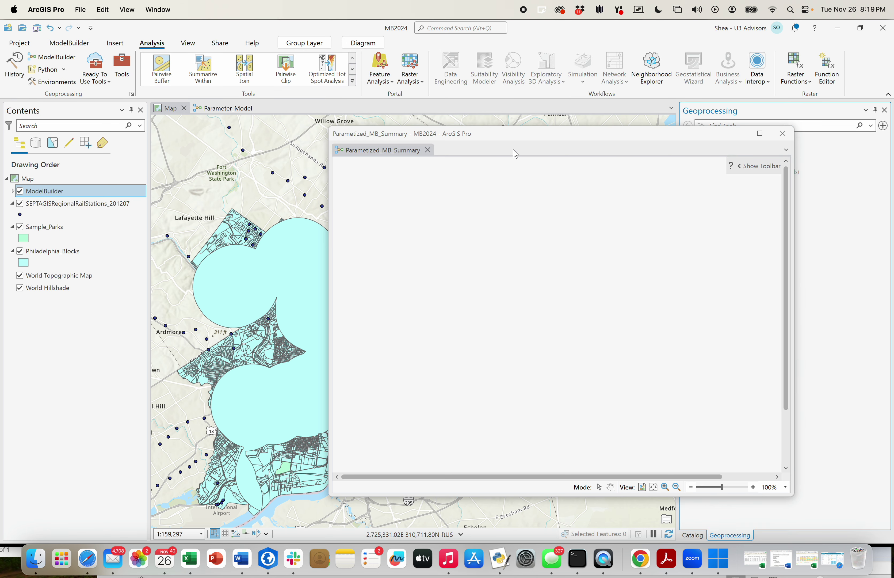
{"action": "left_click_drag", "start_coordinate": [670, 144], "coordinate": [538, 140]}
{"action": "left_click", "coordinate": [731, 144]}
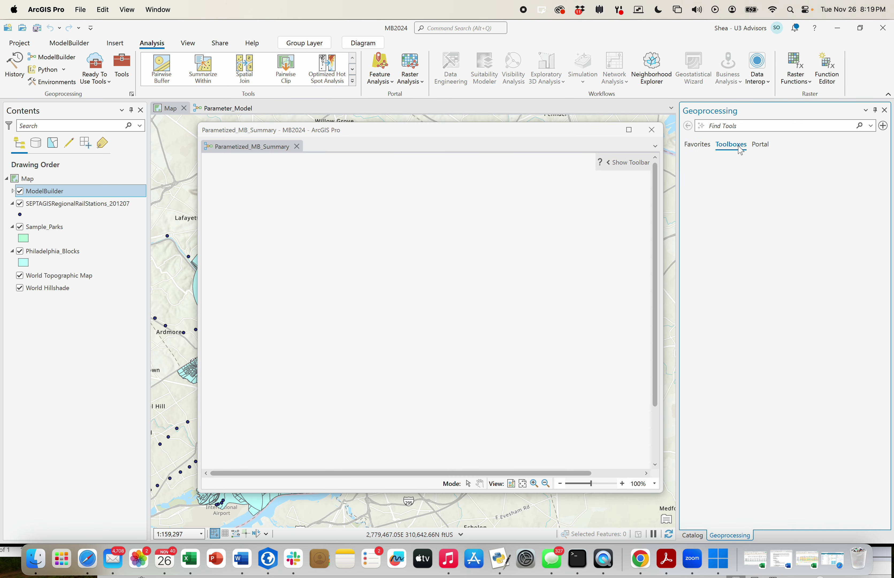
{"action": "scroll", "coordinate": [727, 284], "scroll_direction": "down", "scroll_amount": 5}
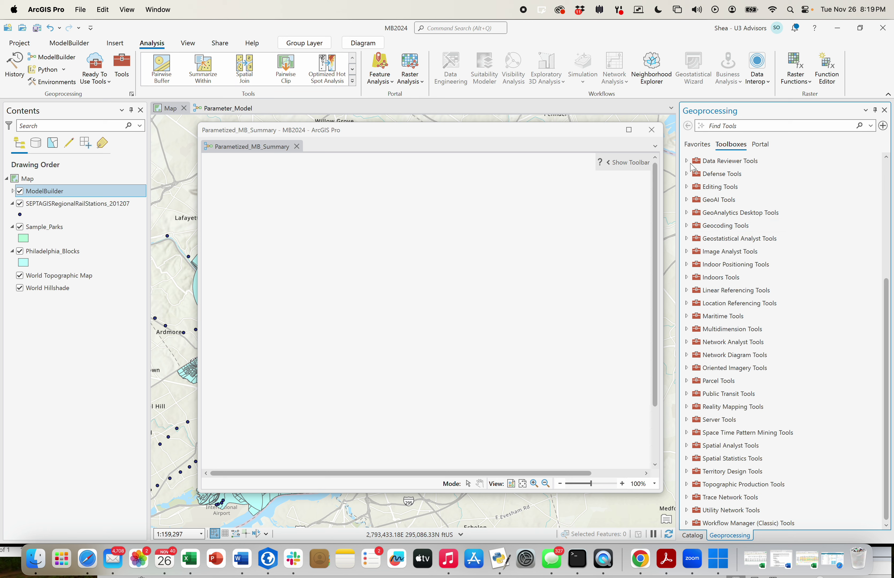
{"action": "scroll", "coordinate": [691, 220], "scroll_direction": "up", "scroll_amount": 3}
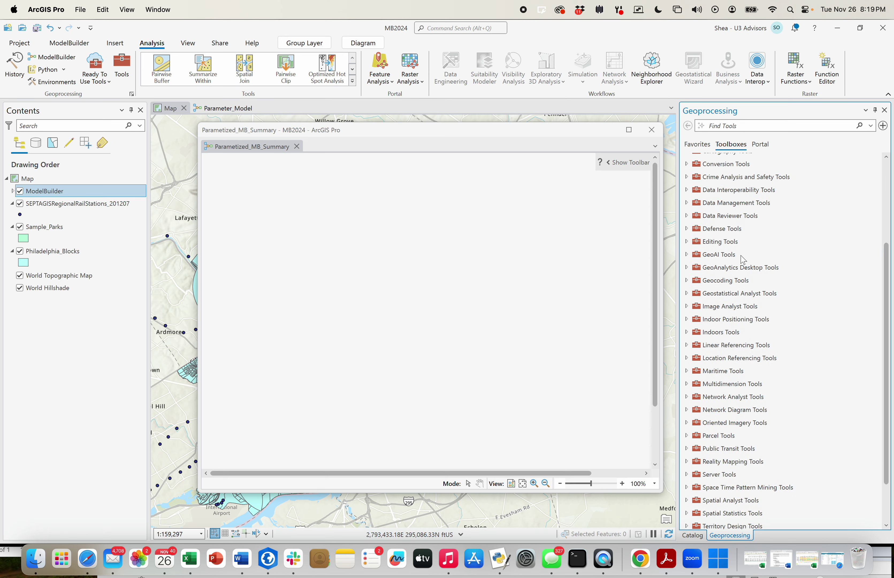
{"action": "left_click", "coordinate": [687, 203]}
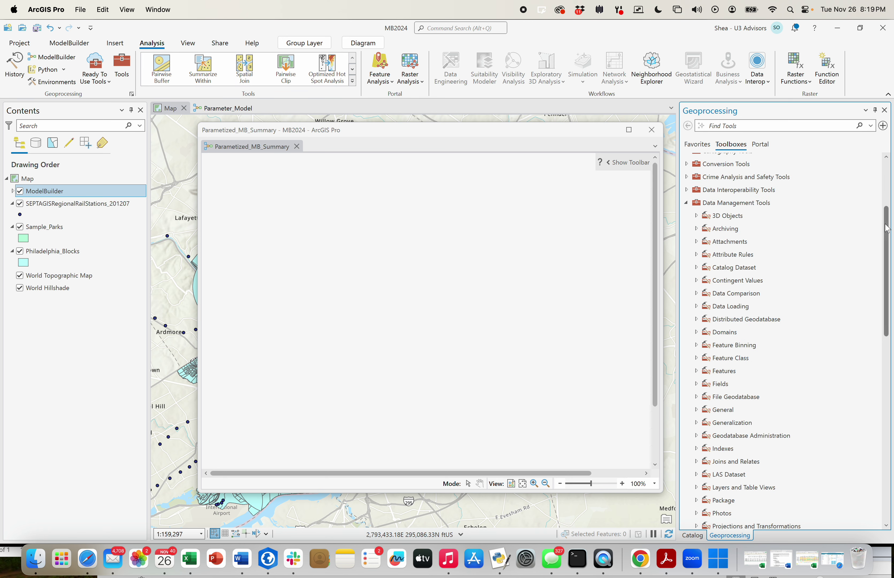
{"action": "scroll", "coordinate": [714, 338], "scroll_direction": "down", "scroll_amount": 3}
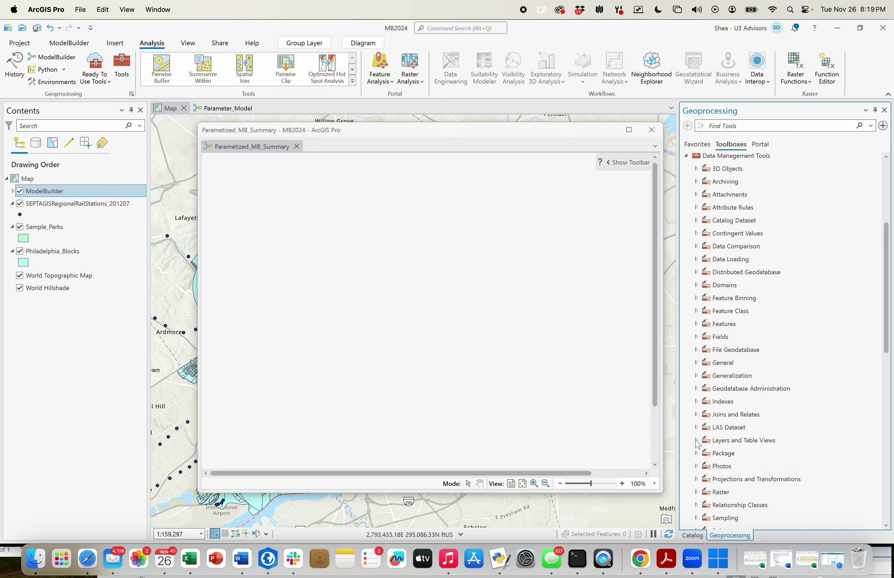
{"action": "left_click", "coordinate": [696, 440]}
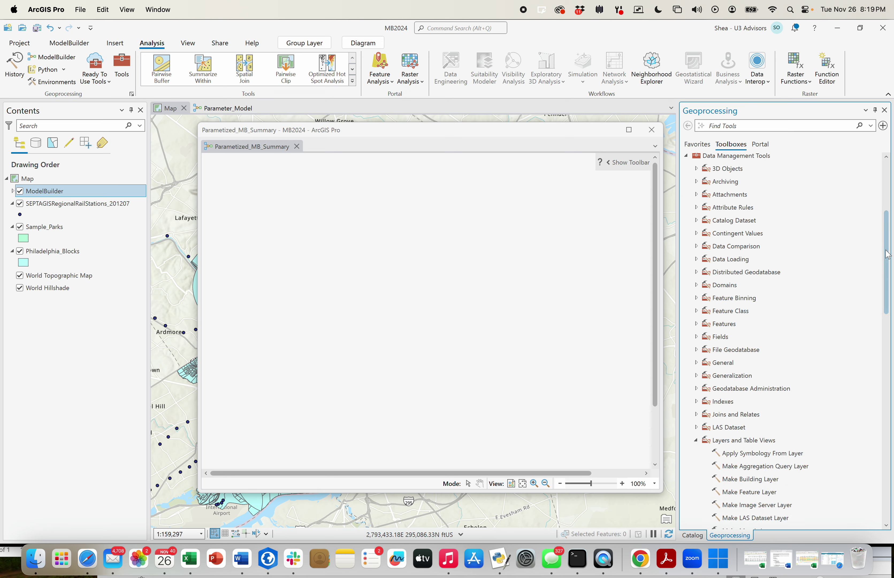
{"action": "scroll", "coordinate": [765, 376], "scroll_direction": "down", "scroll_amount": 8}
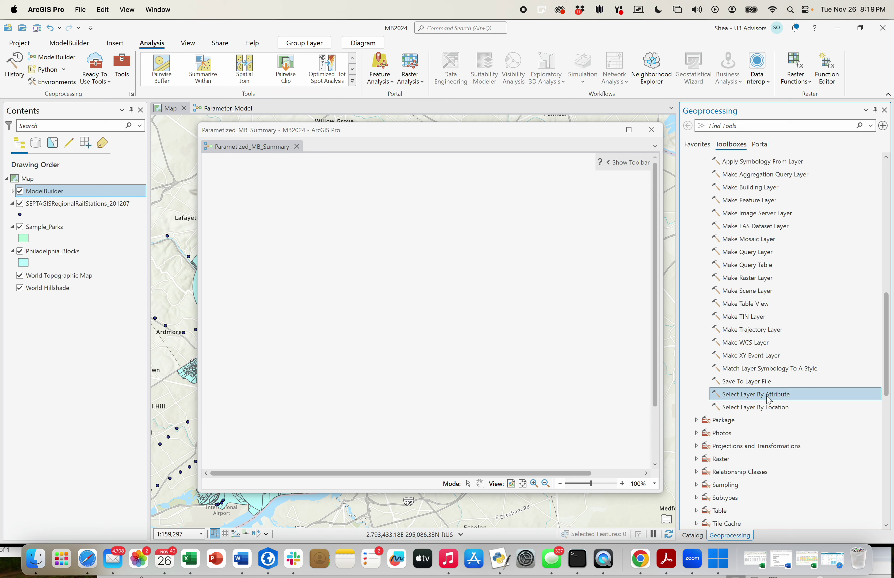
{"action": "left_click", "coordinate": [768, 395]}
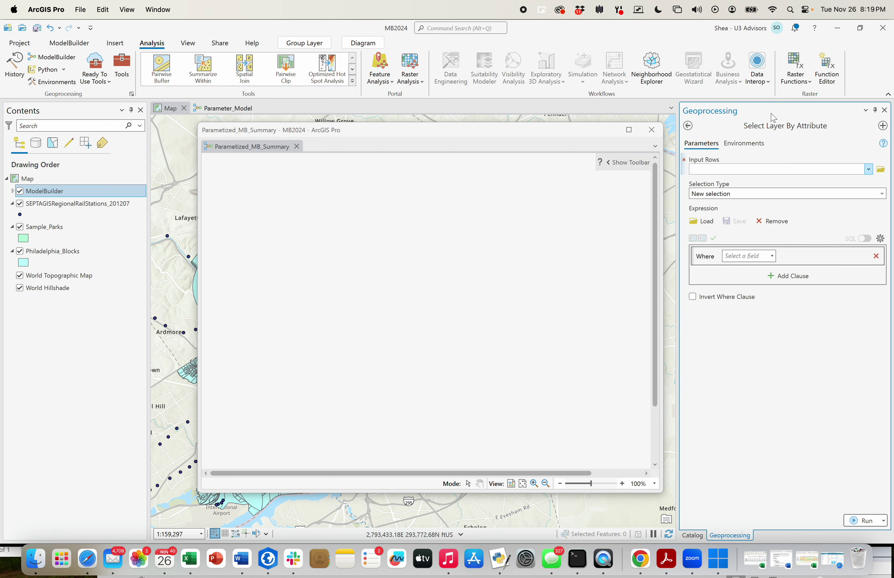
{"action": "left_click", "coordinate": [885, 110]}
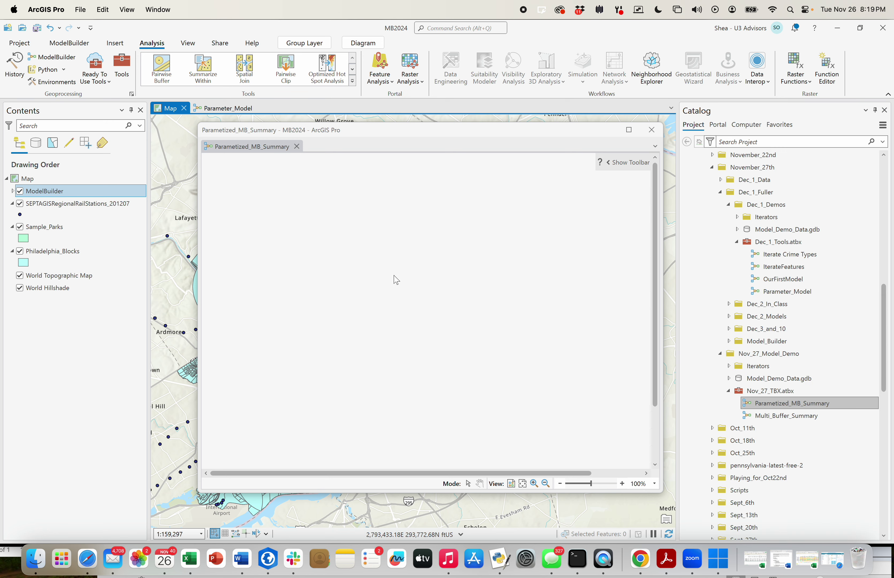
- Add a variable with the Feature Layer data type to the Parametized_MB_Summary model
{"action": "left_click", "coordinate": [389, 291]}
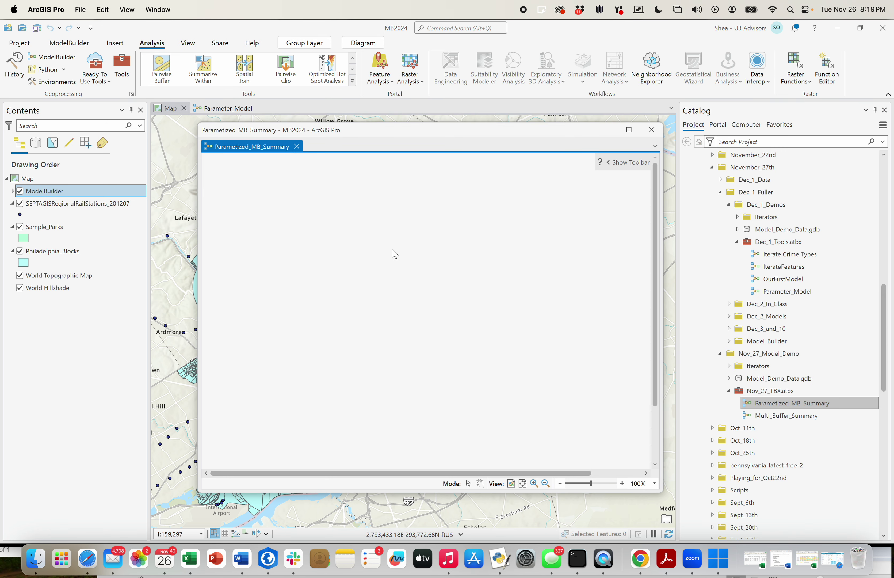
{"action": "right_click", "coordinate": [378, 244]}
{"action": "left_click", "coordinate": [420, 251]}
{"action": "left_click_drag", "start_coordinate": [592, 334], "coordinate": [623, 385]}
{"action": "left_click", "coordinate": [596, 236]}
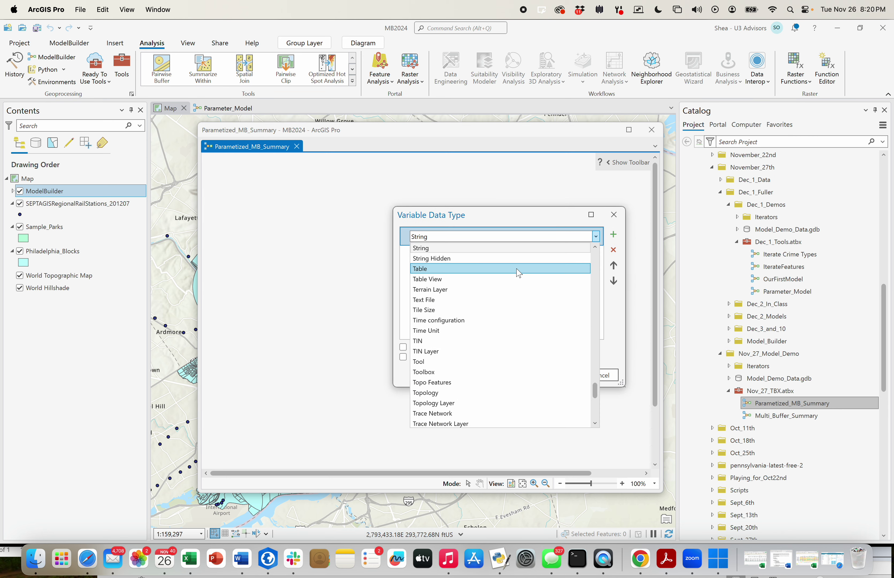
{"action": "scroll", "coordinate": [515, 271], "scroll_direction": "up", "scroll_amount": 15}
{"action": "scroll", "coordinate": [516, 273], "scroll_direction": "down", "scroll_amount": 8}
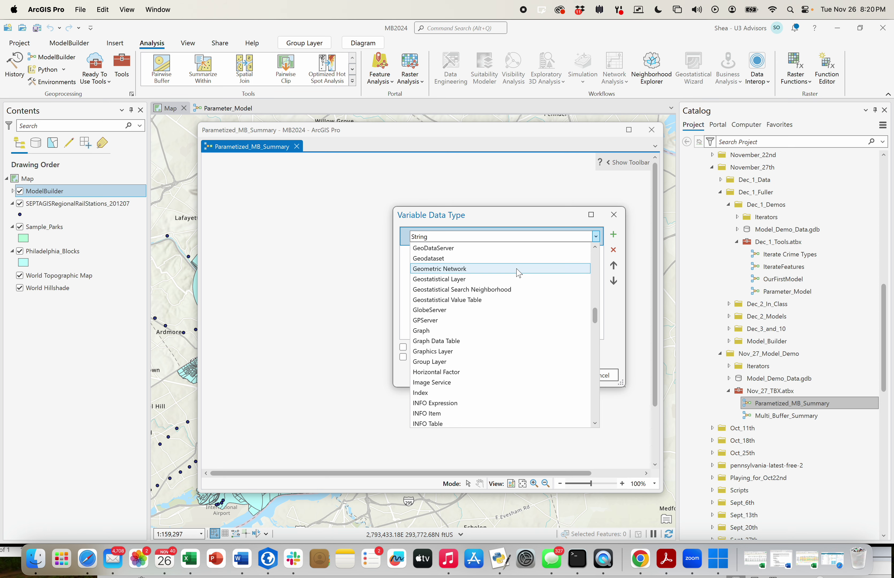
{"action": "scroll", "coordinate": [518, 271], "scroll_direction": "up", "scroll_amount": 2}
{"action": "left_click", "coordinate": [596, 247]}
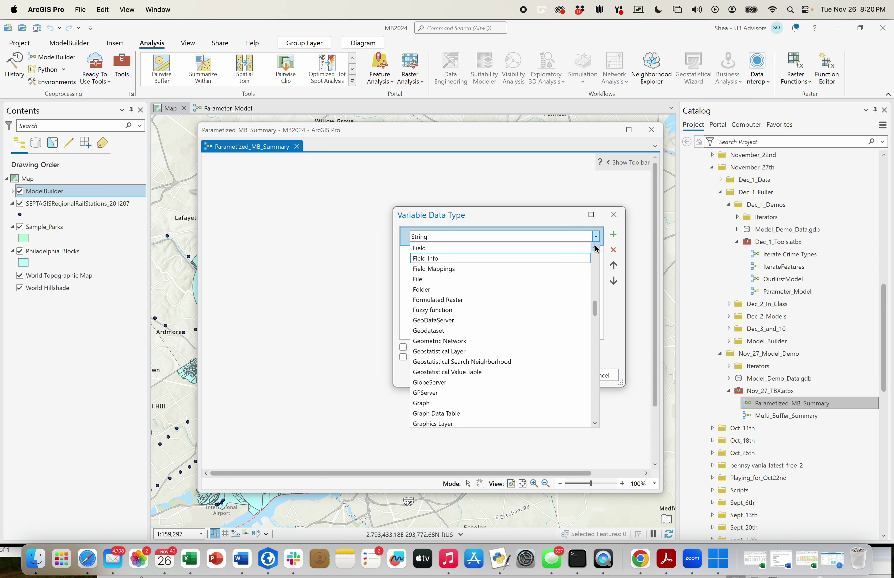
{"action": "scroll", "coordinate": [597, 248], "scroll_direction": "up", "scroll_amount": 3}
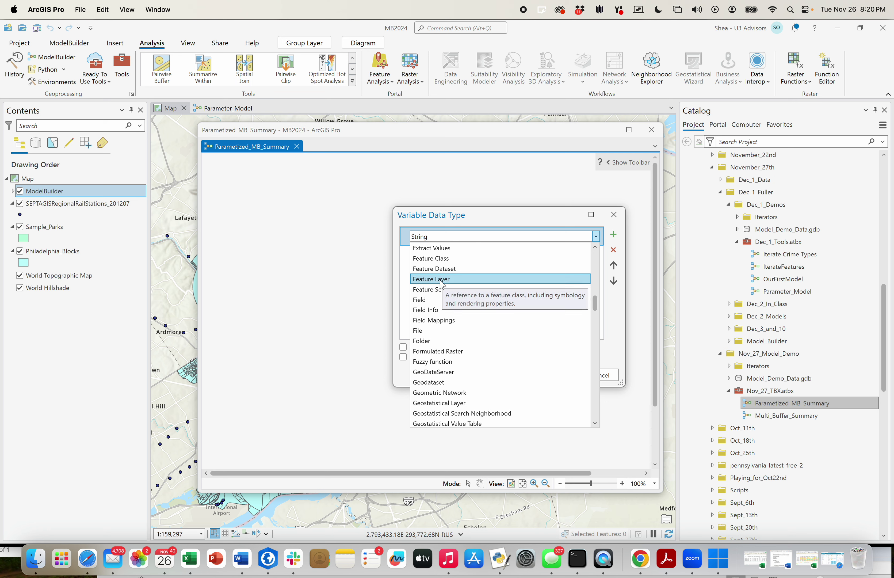
{"action": "left_click", "coordinate": [441, 284]}
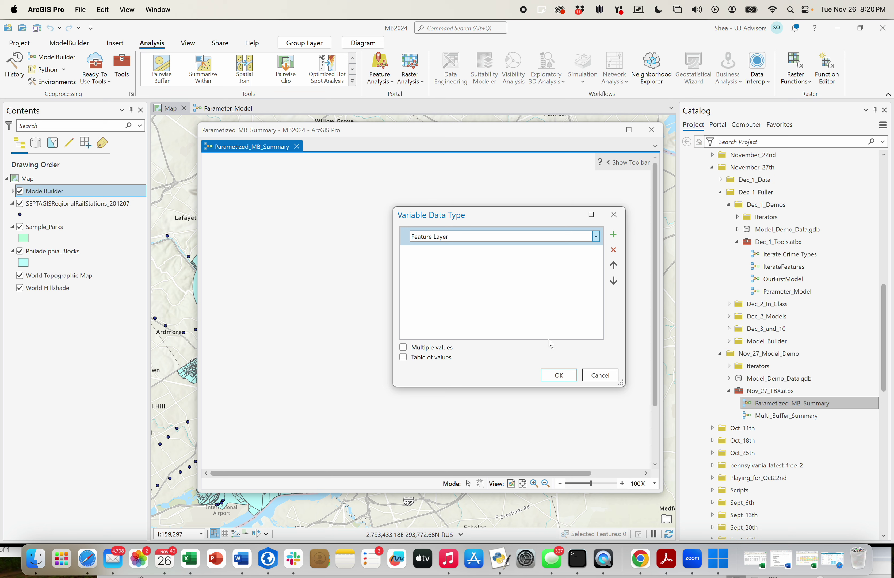
{"action": "left_click", "coordinate": [558, 374]}
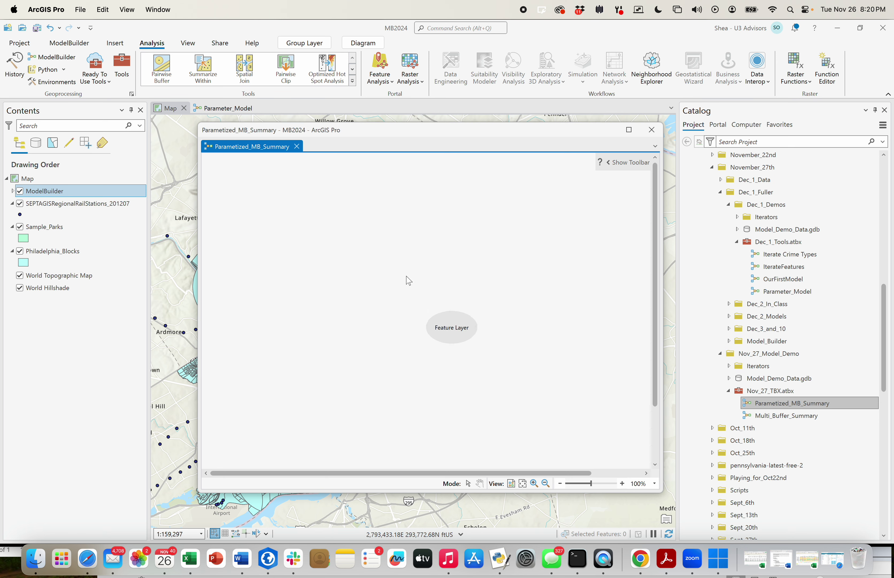
- Move the Feature Layer variable to the upper-left area of the model canvas and enlarge its oval
{"action": "left_click_drag", "start_coordinate": [452, 326], "coordinate": [305, 222]}
{"action": "left_click_drag", "start_coordinate": [368, 135], "coordinate": [476, 147]}
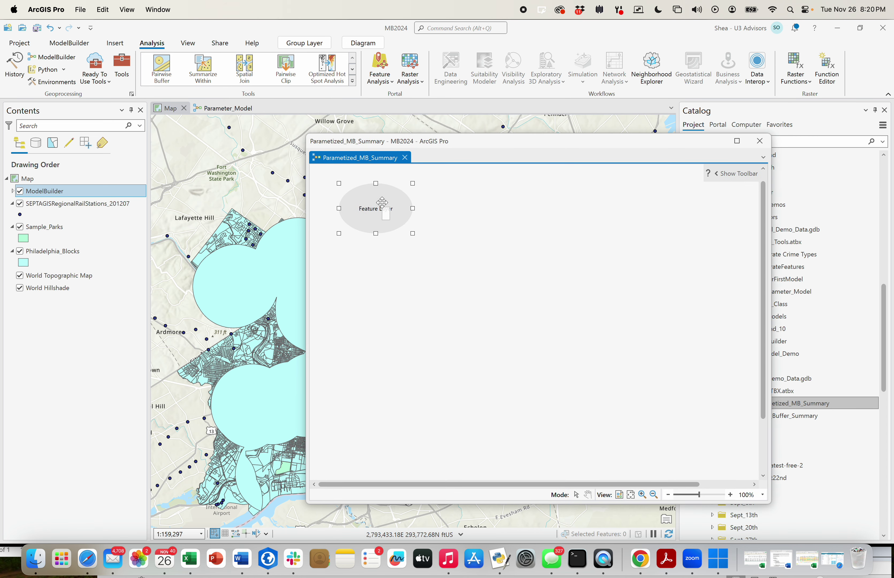
{"action": "left_click", "coordinate": [468, 222]}
{"action": "left_click", "coordinate": [396, 207]}
{"action": "left_click", "coordinate": [419, 225]}
{"action": "left_click", "coordinate": [383, 211]}
{"action": "mouse_move", "coordinate": [382, 211]}
{"action": "left_mouse_down"}
{"action": "mouse_move", "coordinate": [373, 224]}
{"action": "mouse_move", "coordinate": [381, 217]}
{"action": "left_mouse_up"}
{"action": "left_click", "coordinate": [412, 284]}
{"action": "left_click", "coordinate": [397, 220]}
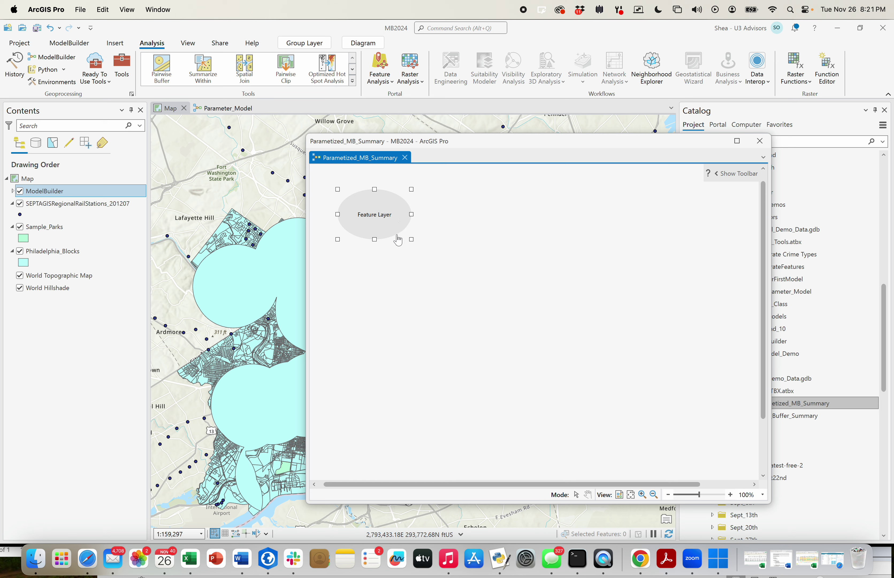
{"action": "left_click_drag", "start_coordinate": [410, 239], "coordinate": [406, 231]}
{"action": "left_click", "coordinate": [397, 281]}
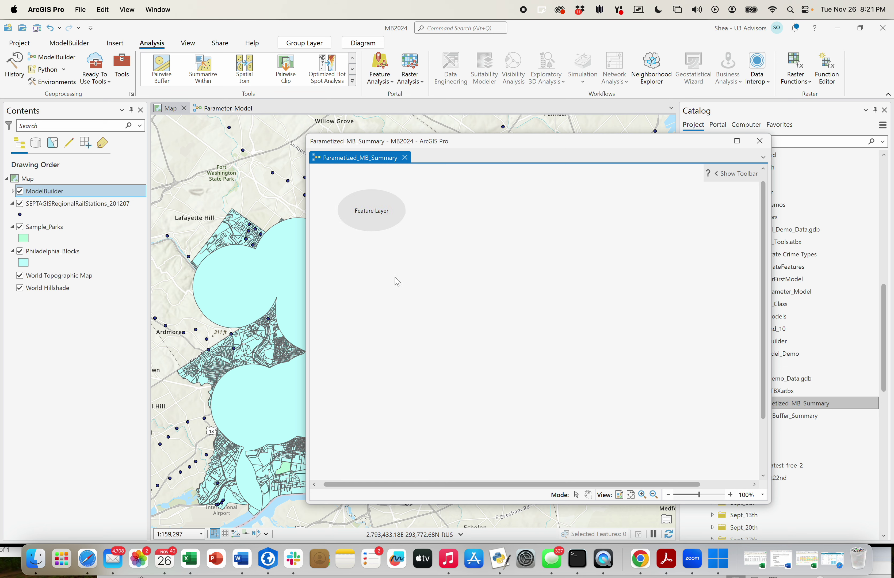
- Add a second Feature Layer variable to Parametized_MB_Summary and place it, enlarged, below the first one
{"action": "right_click", "coordinate": [412, 279]}
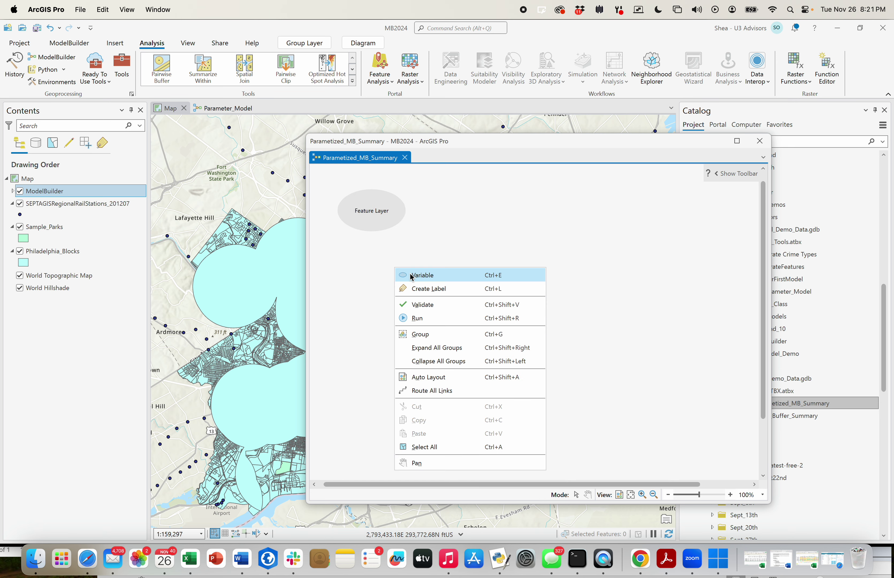
{"action": "left_click", "coordinate": [443, 277]}
{"action": "left_click", "coordinate": [598, 237]}
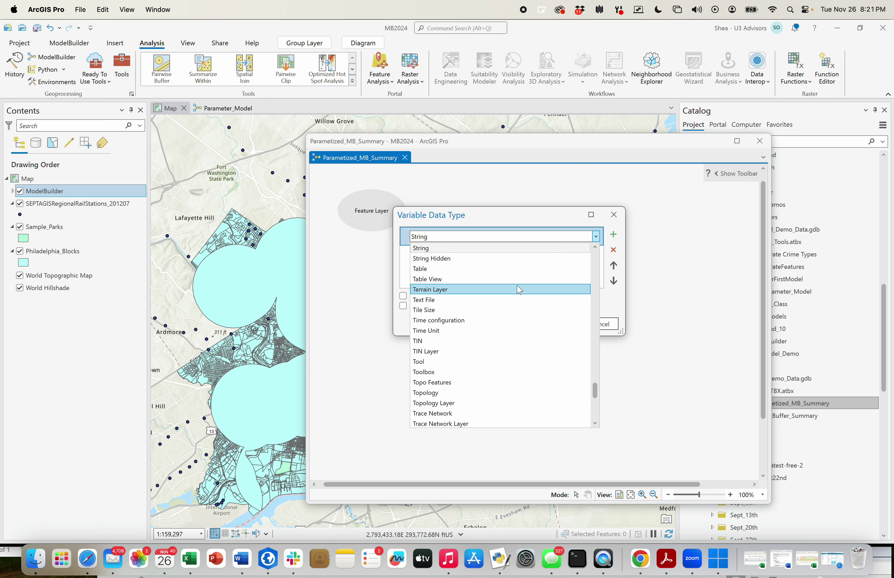
{"action": "scroll", "coordinate": [519, 289], "scroll_direction": "up", "scroll_amount": 15}
{"action": "left_click", "coordinate": [519, 290]}
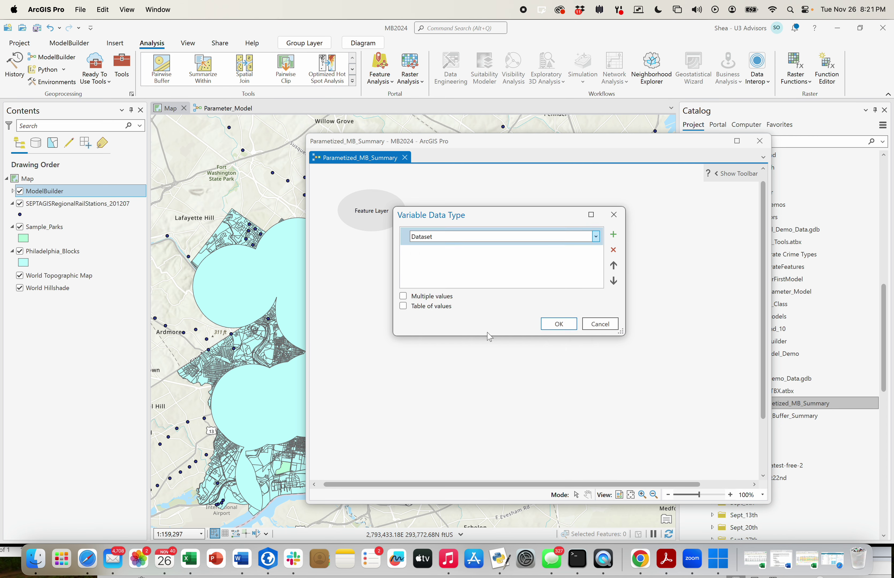
{"action": "left_click", "coordinate": [583, 240]}
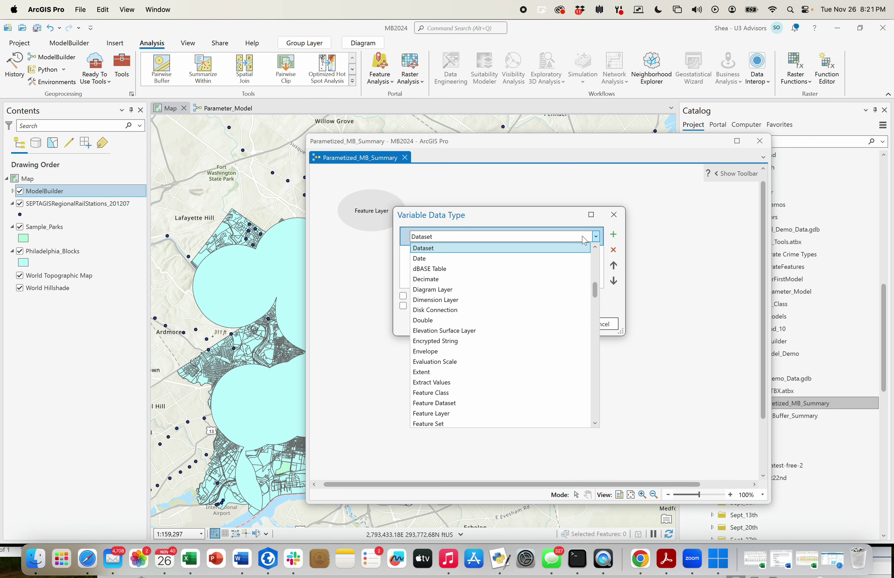
{"action": "left_click", "coordinate": [441, 417]}
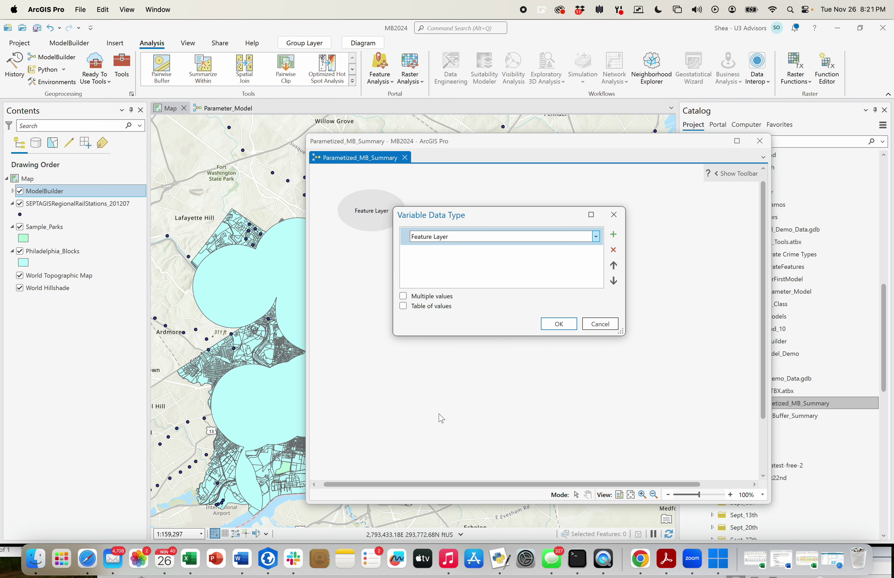
{"action": "left_click", "coordinate": [558, 323]}
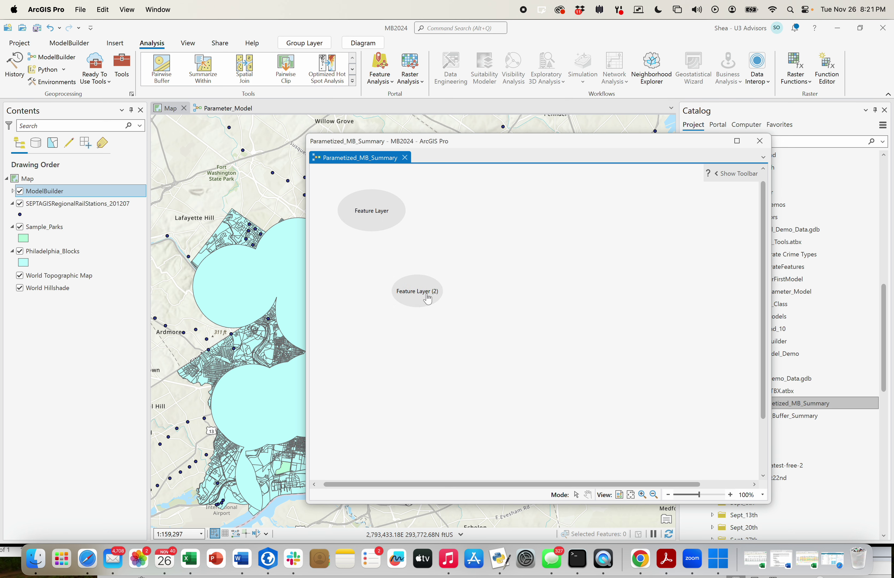
{"action": "mouse_move", "coordinate": [427, 298]}
{"action": "left_mouse_down"}
{"action": "mouse_move", "coordinate": [380, 264]}
{"action": "mouse_move", "coordinate": [410, 293]}
{"action": "left_mouse_up"}
{"action": "left_click", "coordinate": [463, 263]}
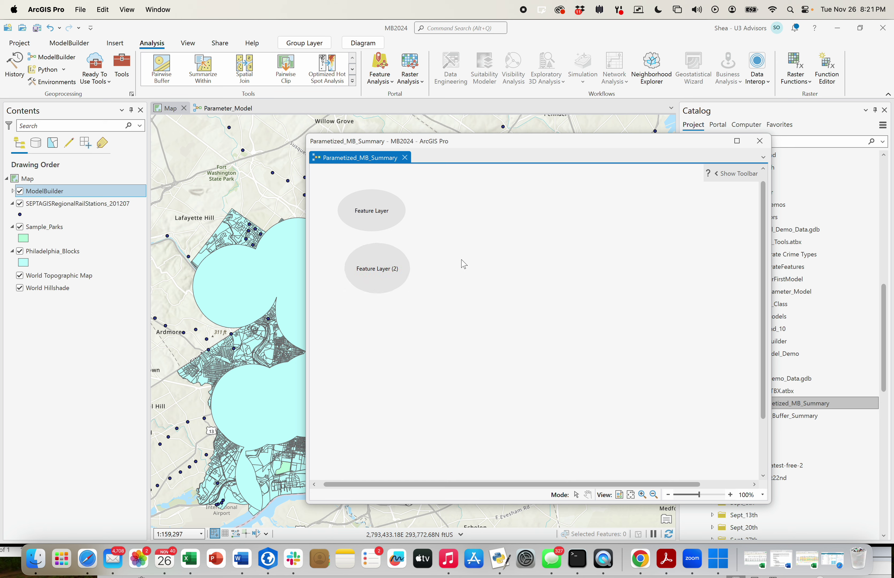
- Narrow the model window to uncover the Catalog and compare the tool parameters of Parametized_MB_Summary with those of Parameter_Model
{"action": "left_click", "coordinate": [75, 47]}
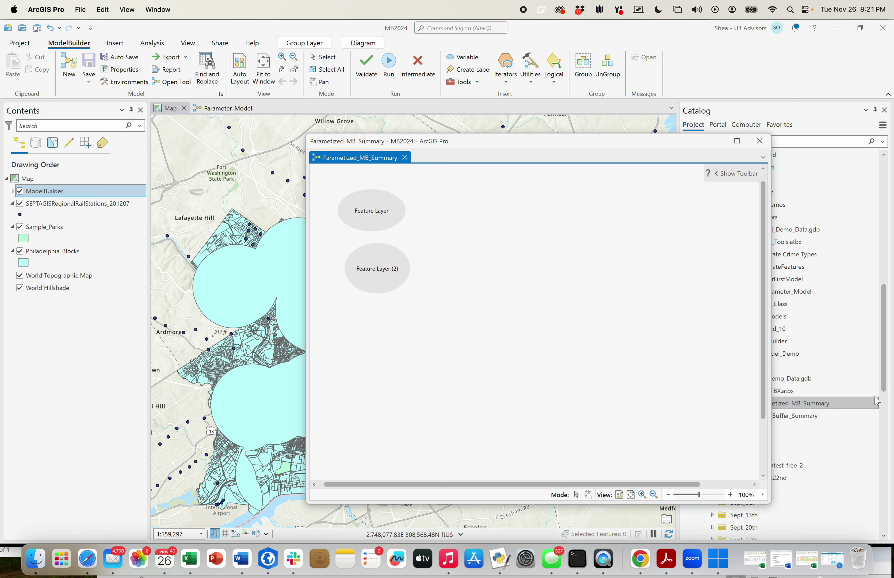
{"action": "left_click_drag", "start_coordinate": [769, 472], "coordinate": [667, 471]}
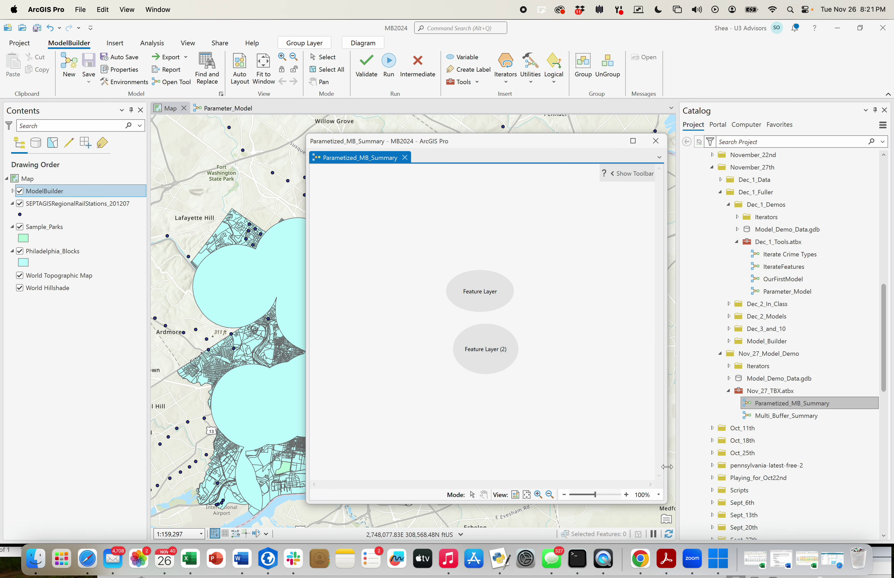
{"action": "double_click", "coordinate": [770, 405]}
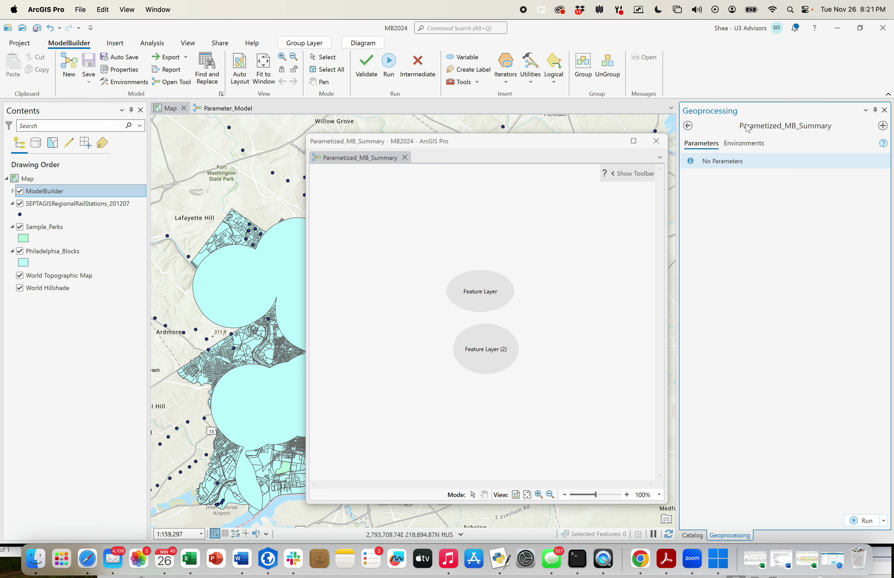
{"action": "left_click", "coordinate": [687, 125]}
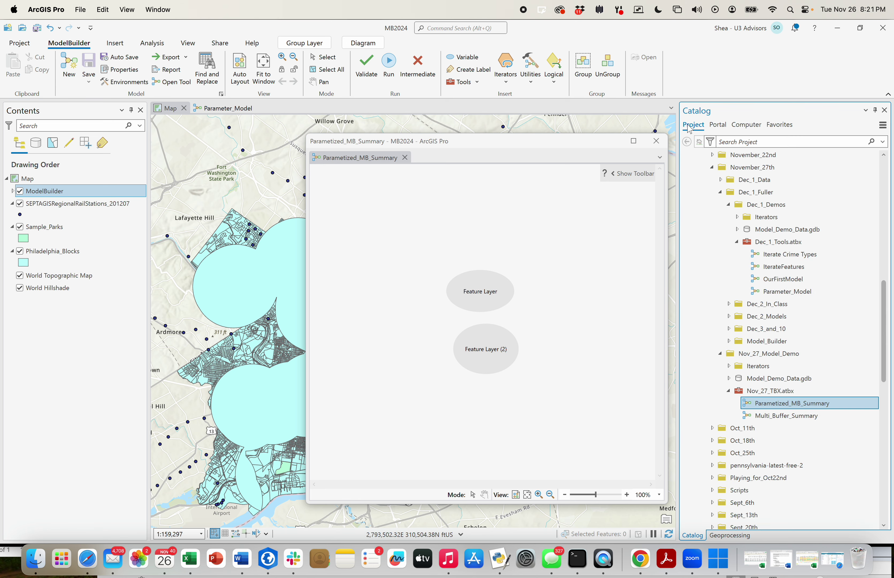
{"action": "double_click", "coordinate": [785, 292]}
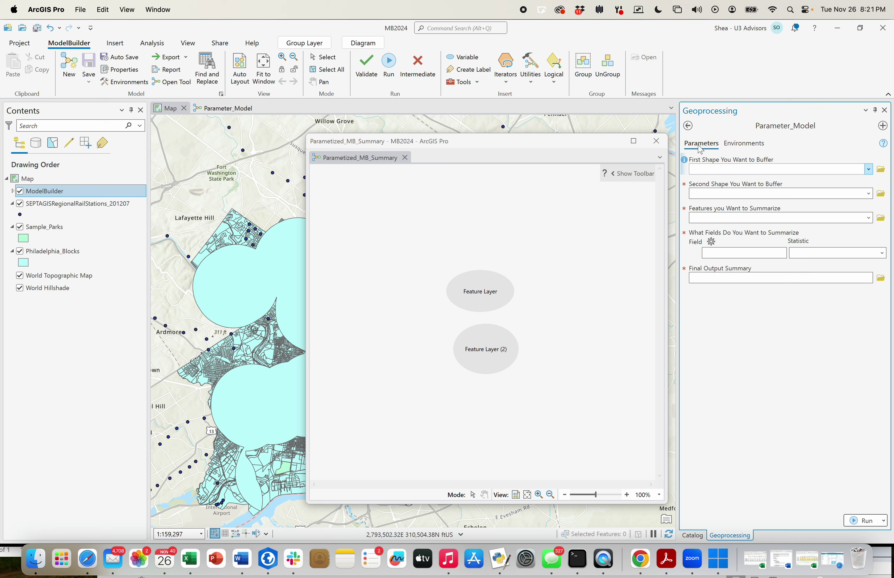
{"action": "left_click", "coordinate": [690, 127]}
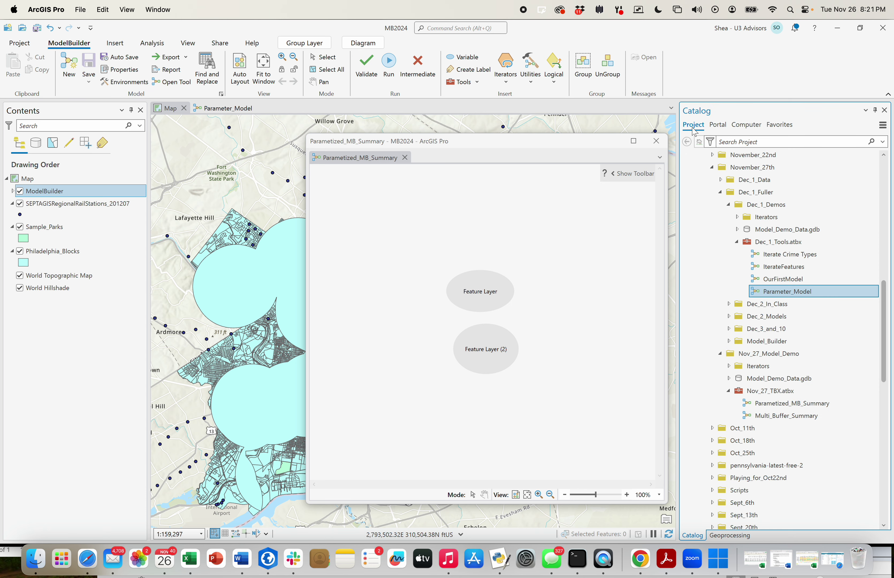
- Move both Feature Layer variables back to the upper-left area of the model canvas, one below the other
{"action": "left_click", "coordinate": [492, 300]}
{"action": "left_click_drag", "start_coordinate": [492, 299], "coordinate": [384, 220]}
{"action": "left_click_drag", "start_coordinate": [485, 349], "coordinate": [375, 277]}
{"action": "left_click", "coordinate": [419, 271]}
- Make both the Feature Layer and Feature Layer (2) variables parameters of the model
{"action": "left_click", "coordinate": [373, 210]}
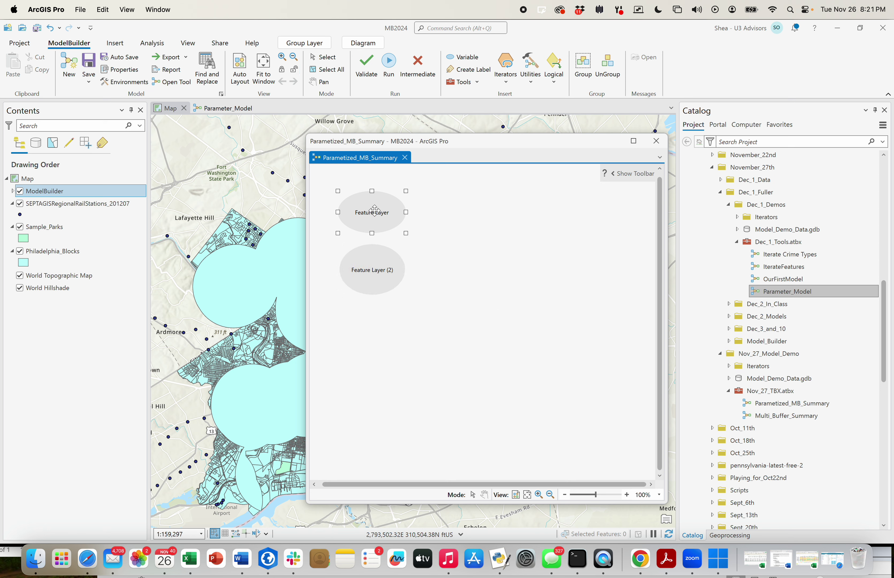
{"action": "right_click", "coordinate": [359, 213]}
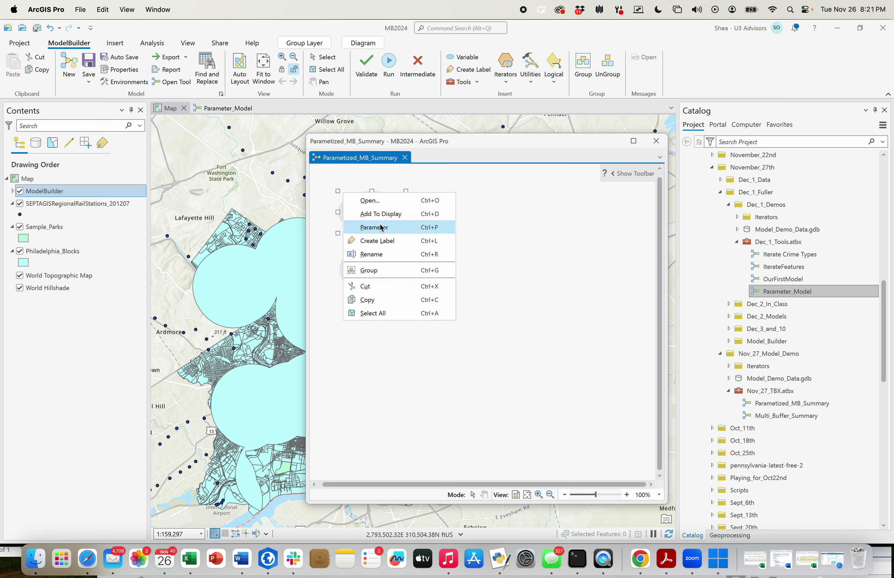
{"action": "left_click", "coordinate": [390, 227]}
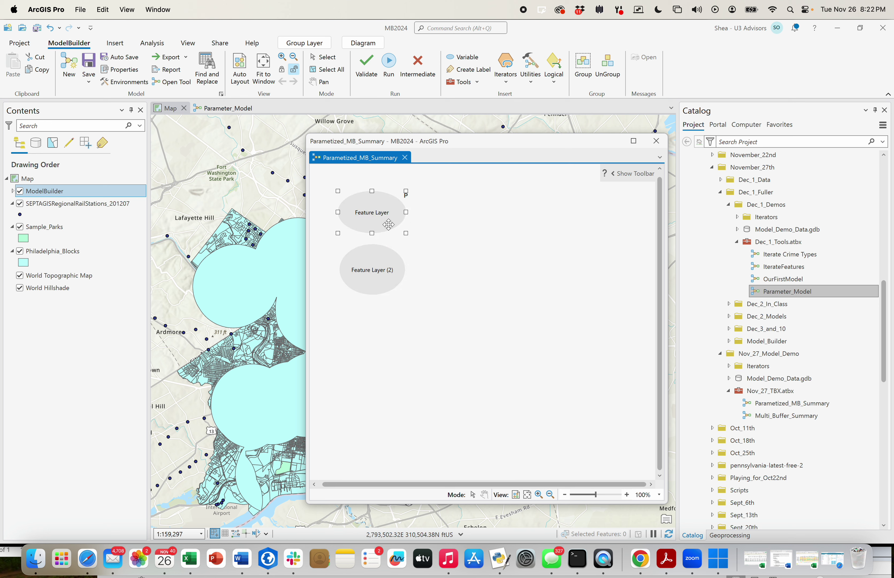
{"action": "left_click", "coordinate": [375, 263]}
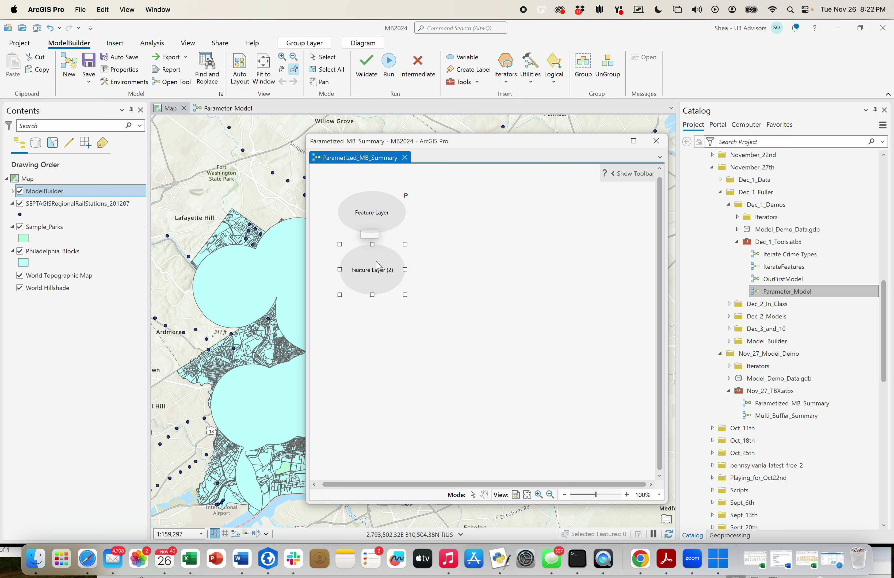
{"action": "right_click", "coordinate": [361, 230]}
{"action": "left_click", "coordinate": [403, 266]}
{"action": "left_click", "coordinate": [386, 226]}
{"action": "right_click", "coordinate": [368, 211]}
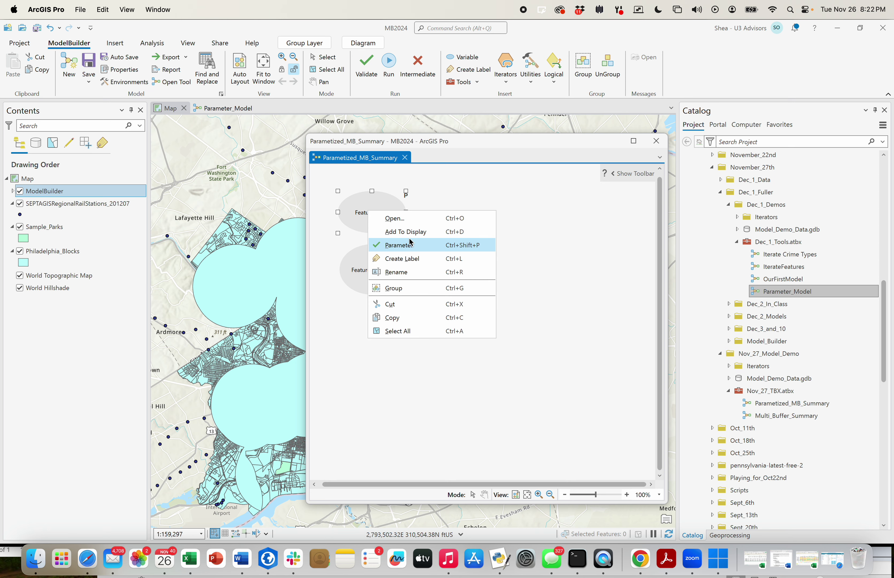
{"action": "left_click", "coordinate": [524, 193]}
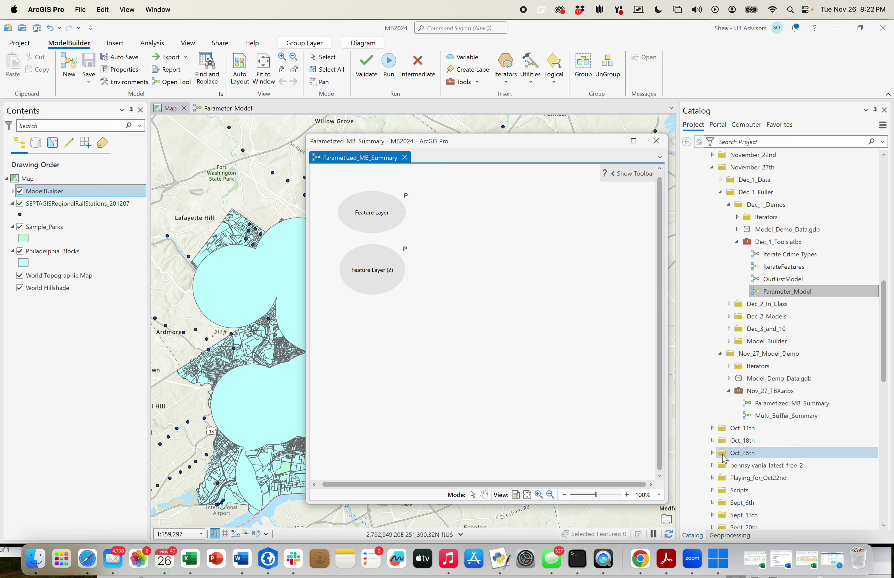
- Examine the parameters of the Parametized_MB_Summary tool and the layers offered for Feature Layer, and close the tool without choosing one
{"action": "double_click", "coordinate": [789, 403]}
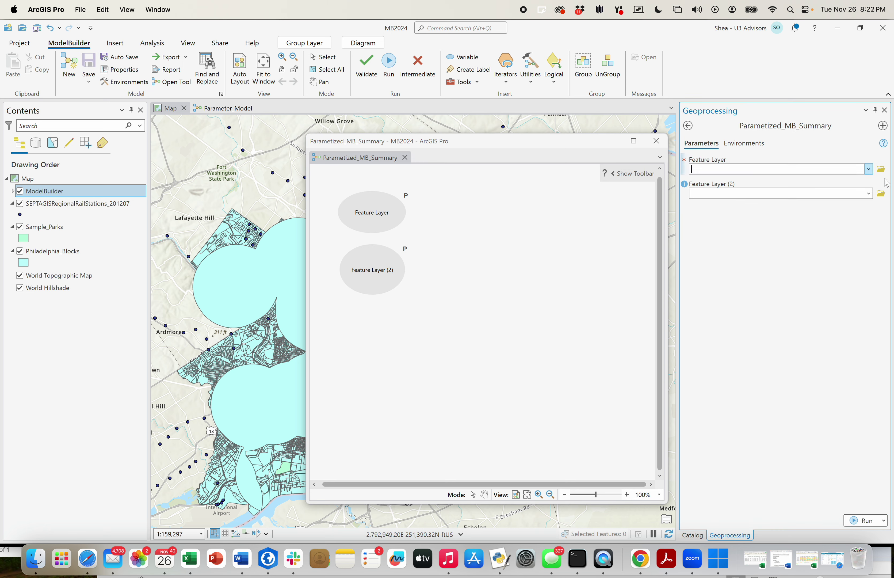
{"action": "left_click", "coordinate": [869, 169]}
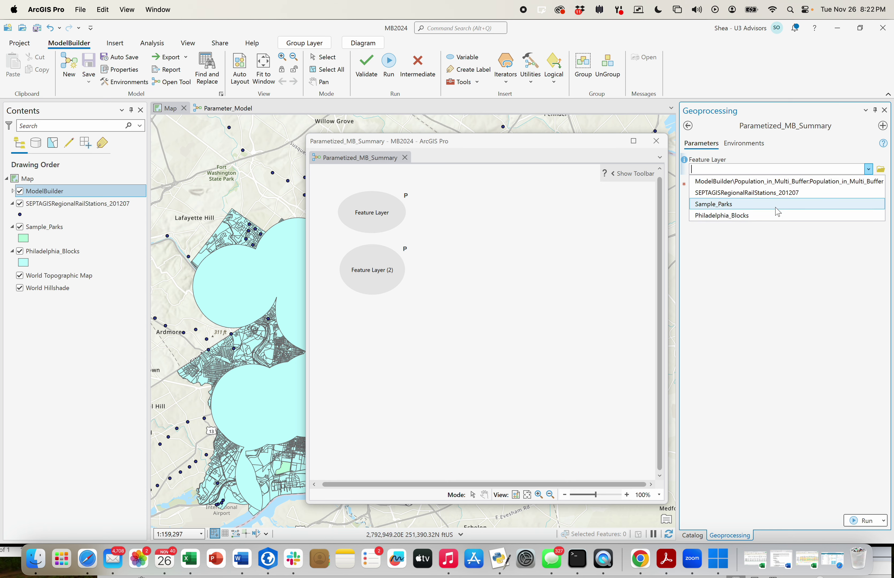
{"action": "left_click", "coordinate": [773, 283]}
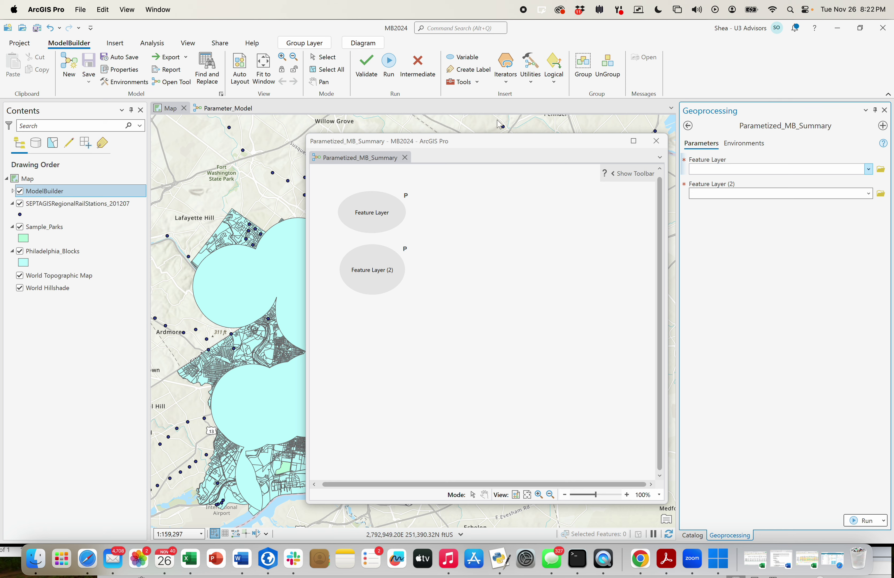
{"action": "left_click", "coordinate": [687, 126]}
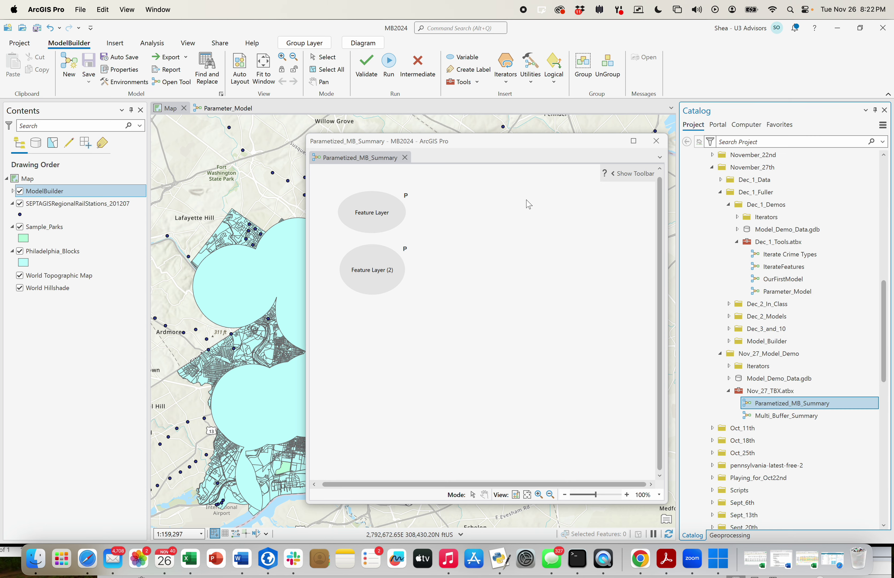
- Check the variable names in Parameter_Model and rename the Feature Layer variable as "First shape you want to buffer"
{"action": "left_click", "coordinate": [225, 108]}
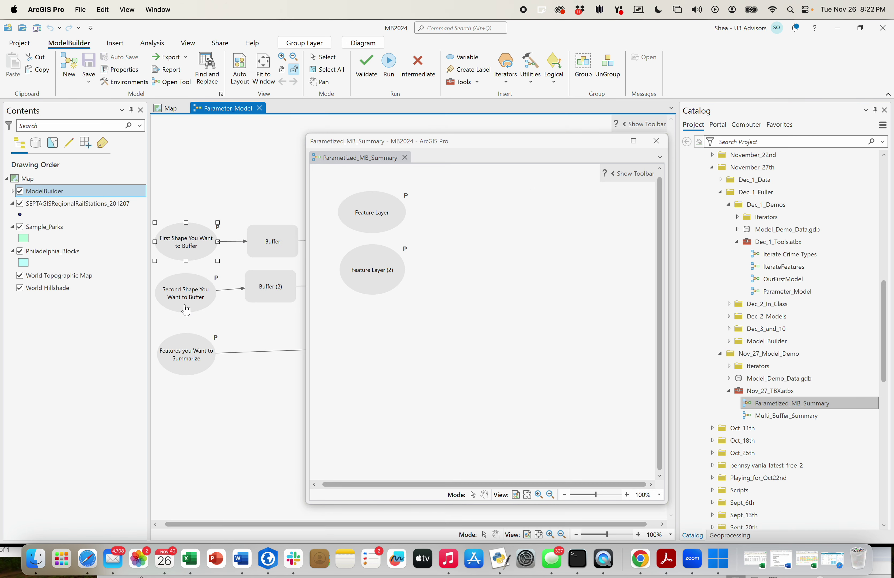
{"action": "left_click", "coordinate": [173, 109]}
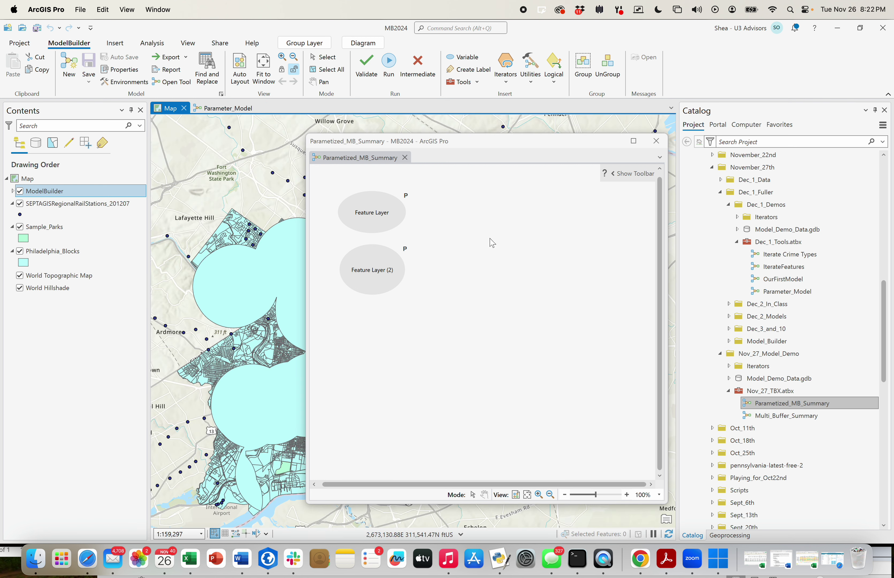
{"action": "left_click", "coordinate": [371, 213]}
{"action": "right_click", "coordinate": [382, 209]}
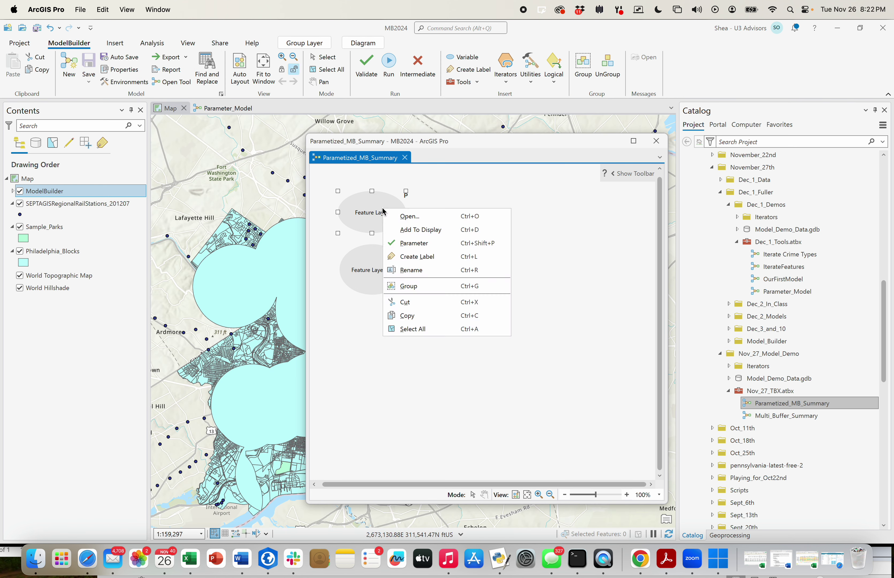
{"action": "left_click", "coordinate": [424, 270]}
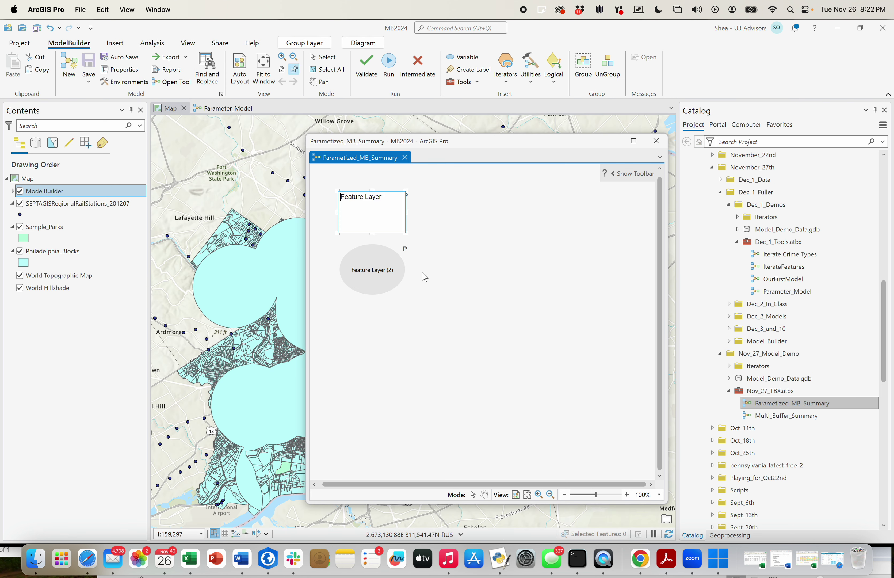
{"action": "key", "text": "ctrl+a"}
{"action": "type", "text": "Fi"}
- Rename the Feature Layer (2) variable as "Second shape you want to buffer" and save the model
{"action": "left_click", "coordinate": [385, 259]}
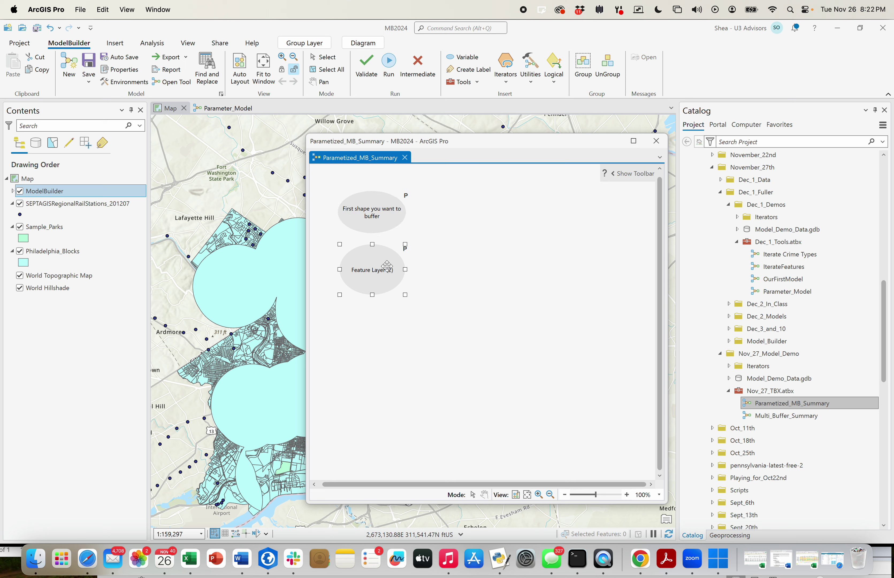
{"action": "right_click", "coordinate": [387, 266]}
{"action": "left_click", "coordinate": [427, 260]}
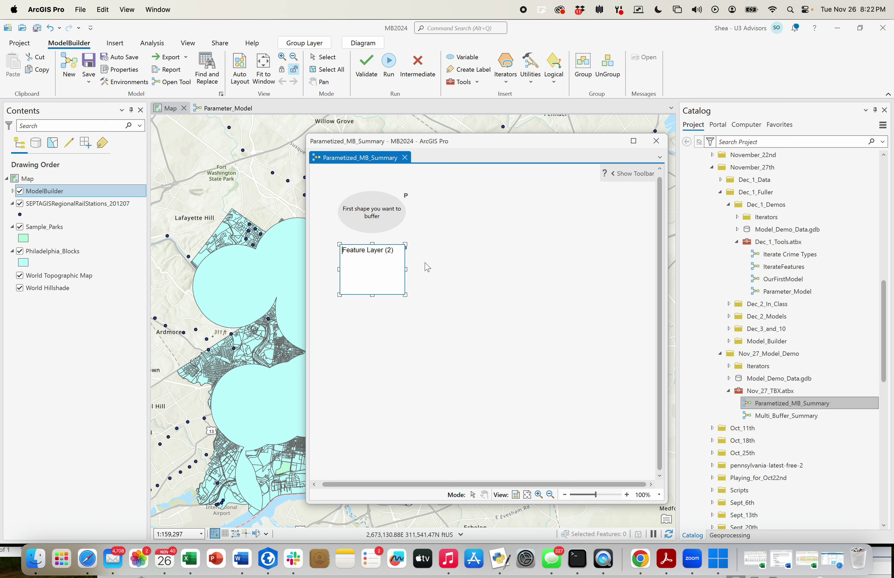
{"action": "left_click_drag", "start_coordinate": [399, 250], "coordinate": [318, 252]}
{"action": "type", "text": "Second shape you want to buffer"}
{"action": "left_click", "coordinate": [496, 263]}
{"action": "left_click", "coordinate": [92, 65]}
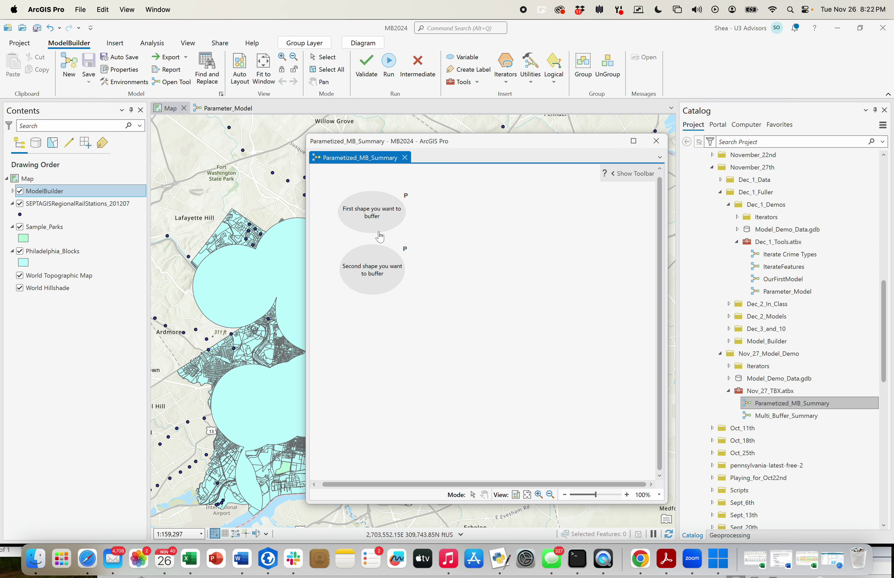
- Review the renamed parameters and the first one's help information in the Parametized_MB_Summary tool, and return to the Catalog
{"action": "double_click", "coordinate": [791, 405]}
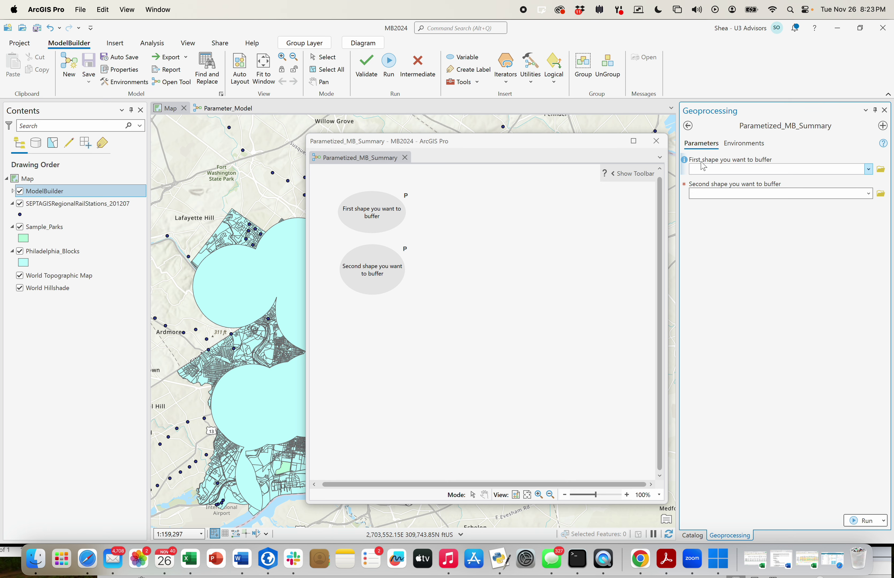
{"action": "mouse_move", "coordinate": [687, 163]}
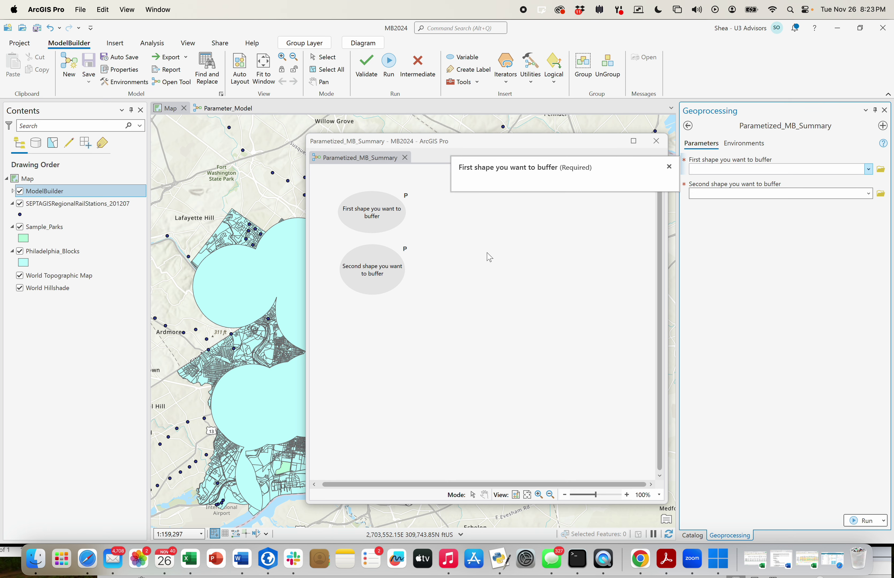
{"action": "left_click", "coordinate": [371, 210]}
{"action": "right_click", "coordinate": [365, 212]}
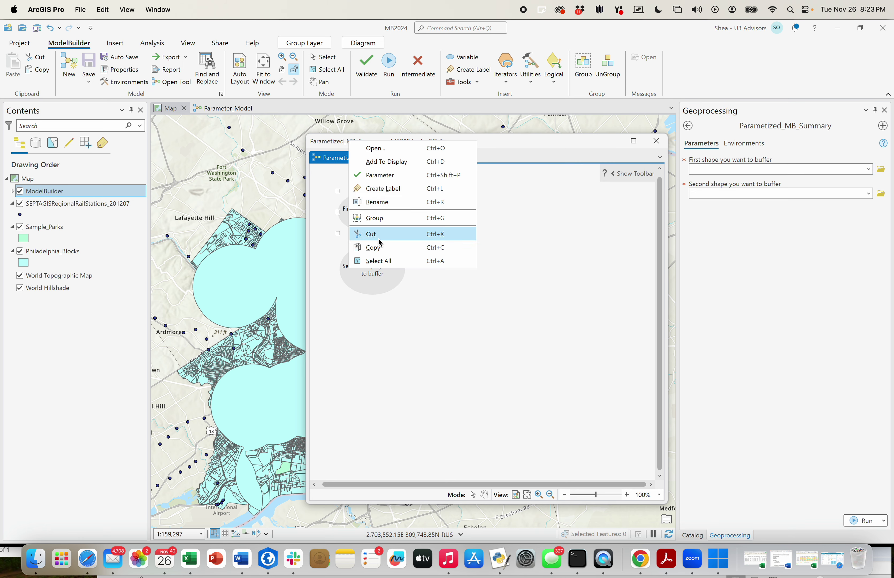
{"action": "left_click", "coordinate": [392, 189]}
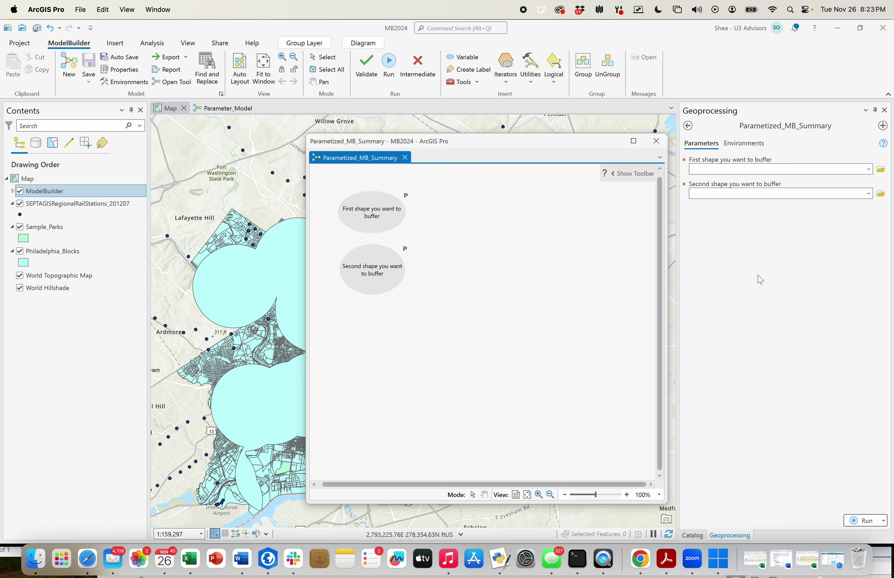
{"action": "mouse_move", "coordinate": [684, 160]}
{"action": "left_click", "coordinate": [687, 127]}
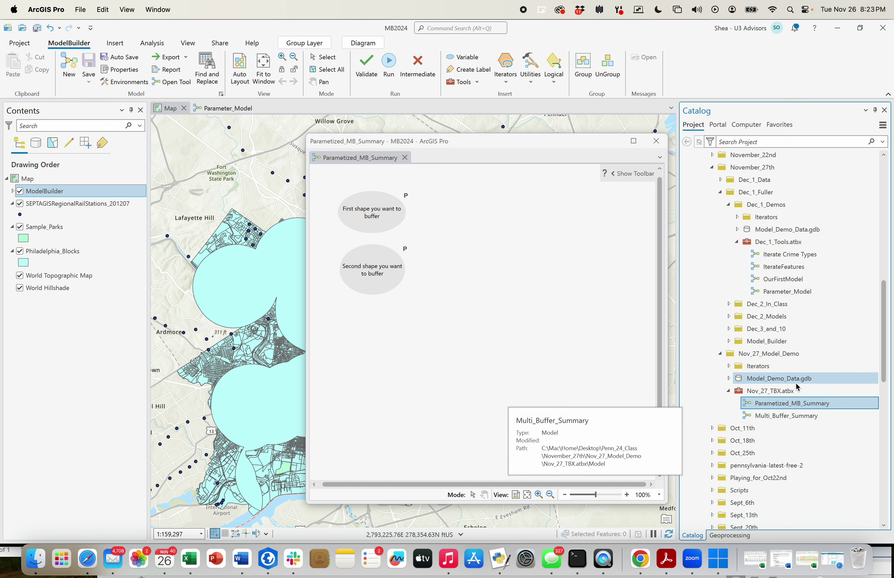
- Nudge the first and second shape variables slightly upward in the Parametized_MB_Summary model
{"action": "left_click", "coordinate": [361, 214]}
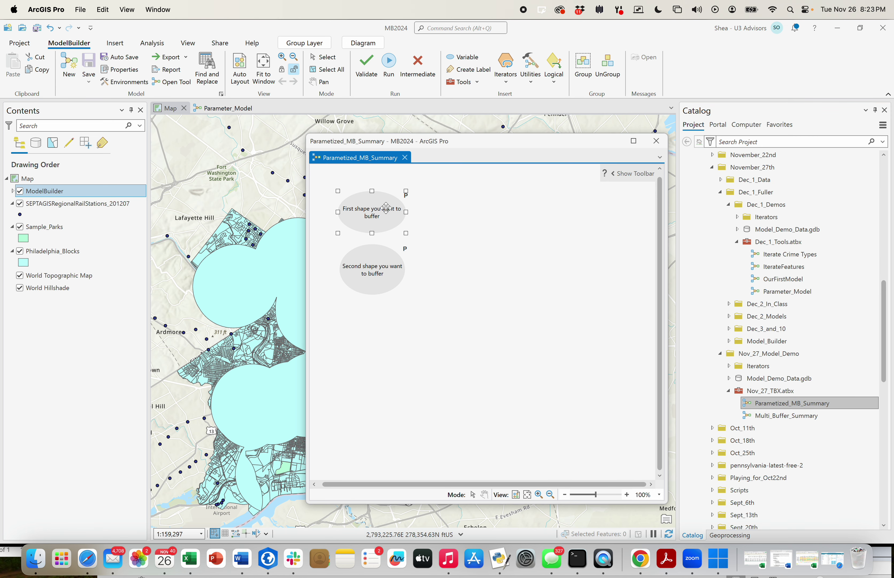
{"action": "left_click_drag", "start_coordinate": [386, 207], "coordinate": [386, 206]}
{"action": "left_click", "coordinate": [374, 266]}
{"action": "left_click_drag", "start_coordinate": [381, 265], "coordinate": [382, 261]}
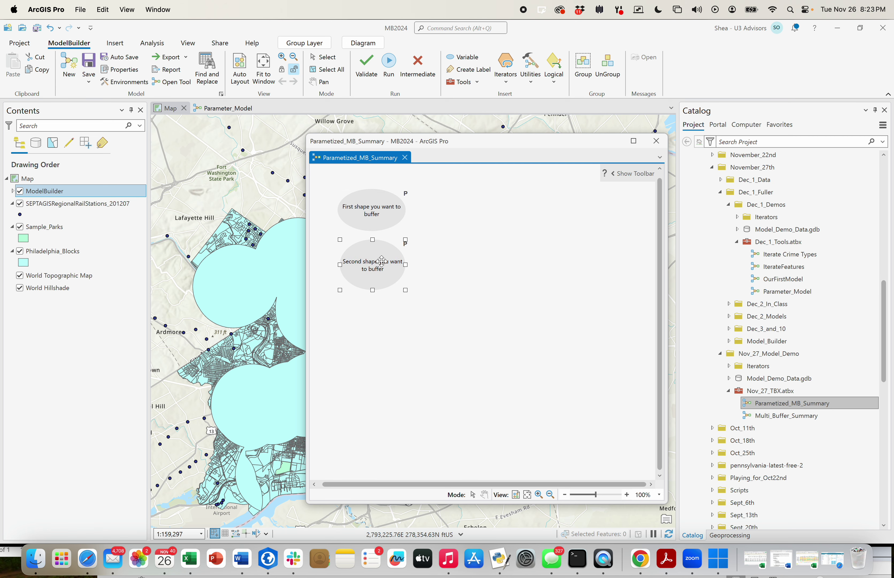
- Examine the layout of Parameter_Model alongside the Parametized_MB_Summary window, and return to the map view behind it
{"action": "left_click", "coordinate": [221, 108]}
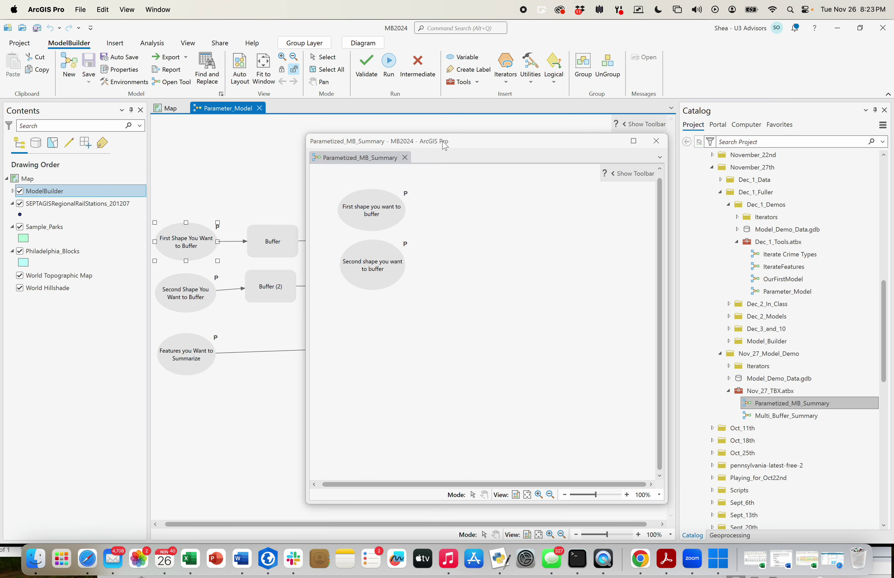
{"action": "left_click_drag", "start_coordinate": [462, 145], "coordinate": [576, 150]}
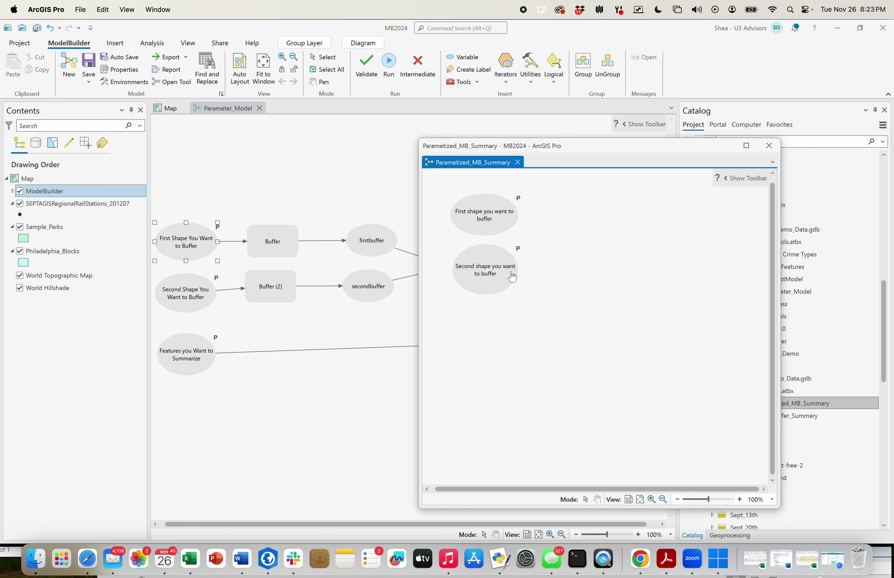
{"action": "left_click_drag", "start_coordinate": [493, 270], "coordinate": [489, 273]}
{"action": "left_click", "coordinate": [559, 276]}
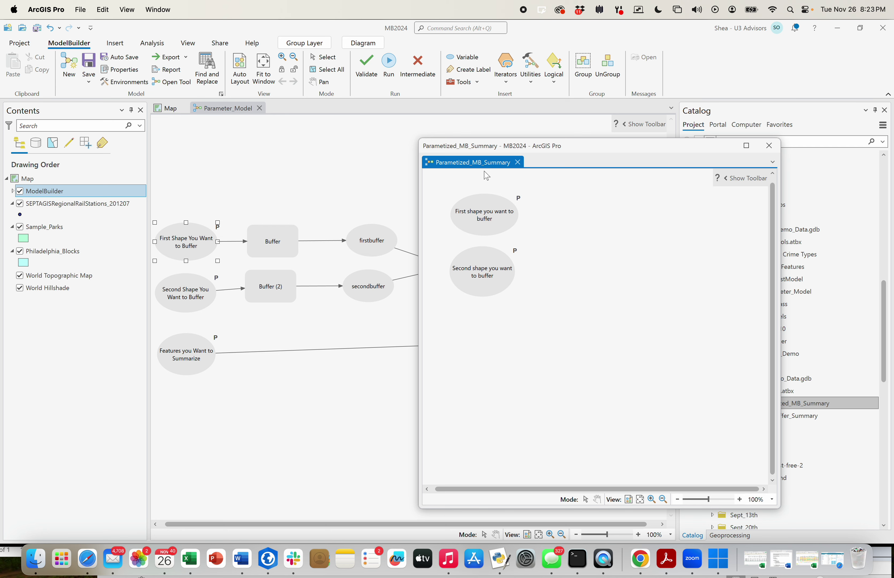
{"action": "left_click_drag", "start_coordinate": [615, 148], "coordinate": [649, 155]}
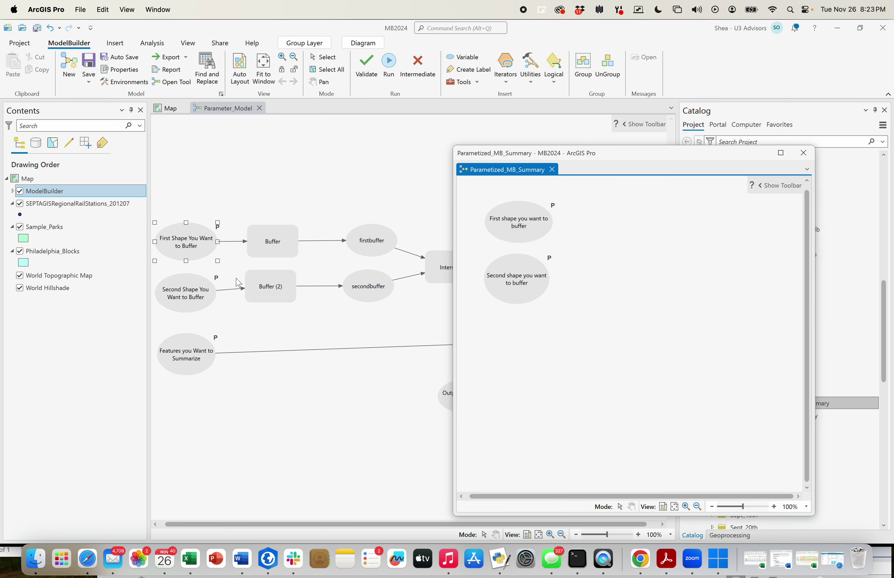
{"action": "left_click_drag", "start_coordinate": [609, 158], "coordinate": [533, 146]}
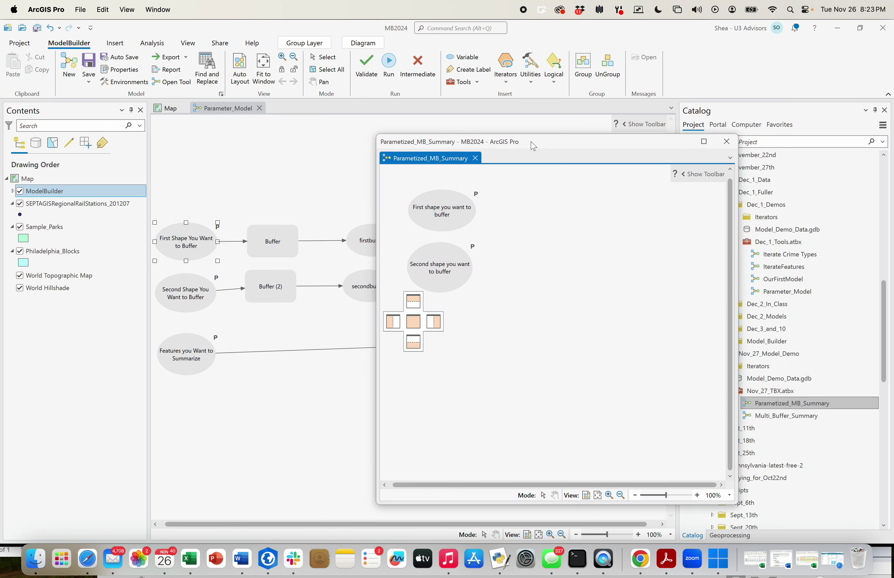
{"action": "left_click", "coordinate": [171, 114]}
{"action": "left_click_drag", "start_coordinate": [549, 146], "coordinate": [535, 154]}
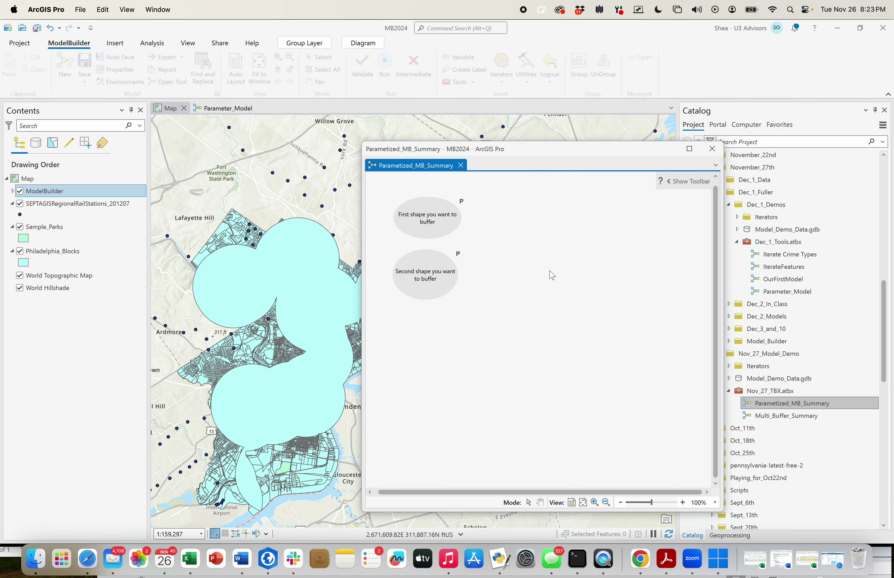
- Add the Buffer analysis tool to the model and place it with its output beside the first shape variable
{"action": "left_click", "coordinate": [476, 82]}
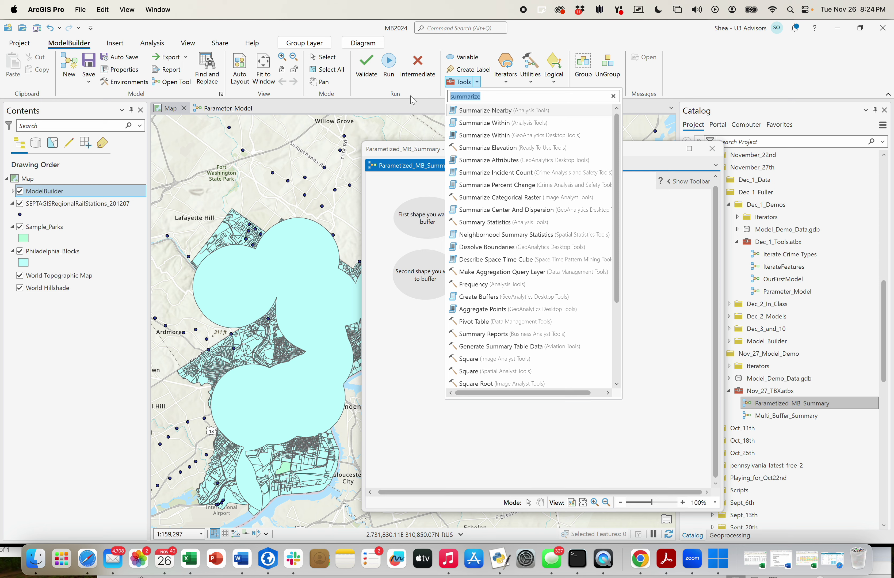
{"action": "type", "text": "buffer"}
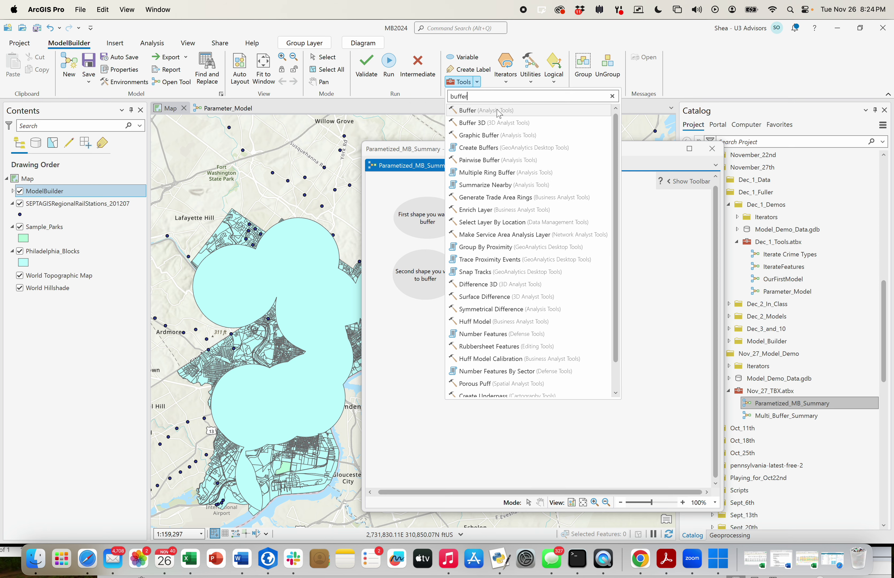
{"action": "left_click", "coordinate": [498, 111]}
{"action": "left_click", "coordinate": [620, 236]}
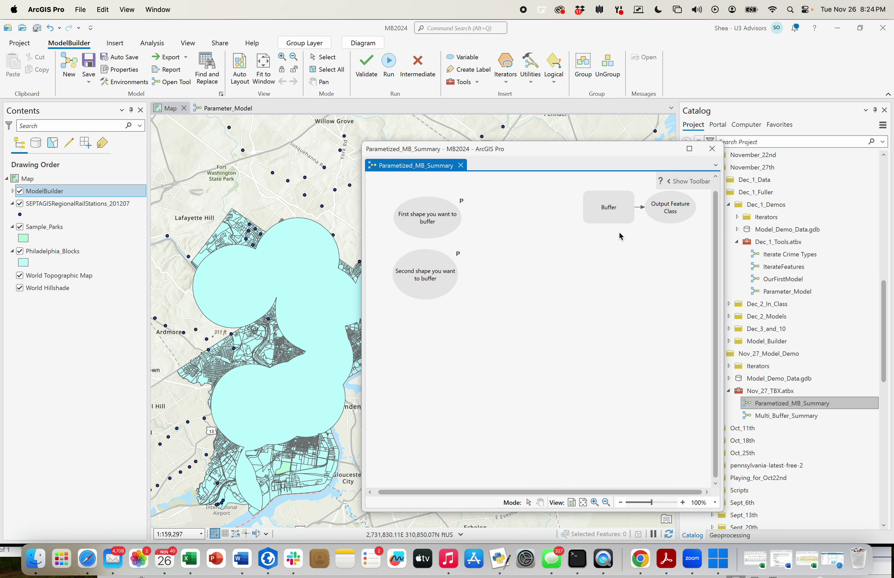
{"action": "left_click_drag", "start_coordinate": [596, 212], "coordinate": [492, 221]}
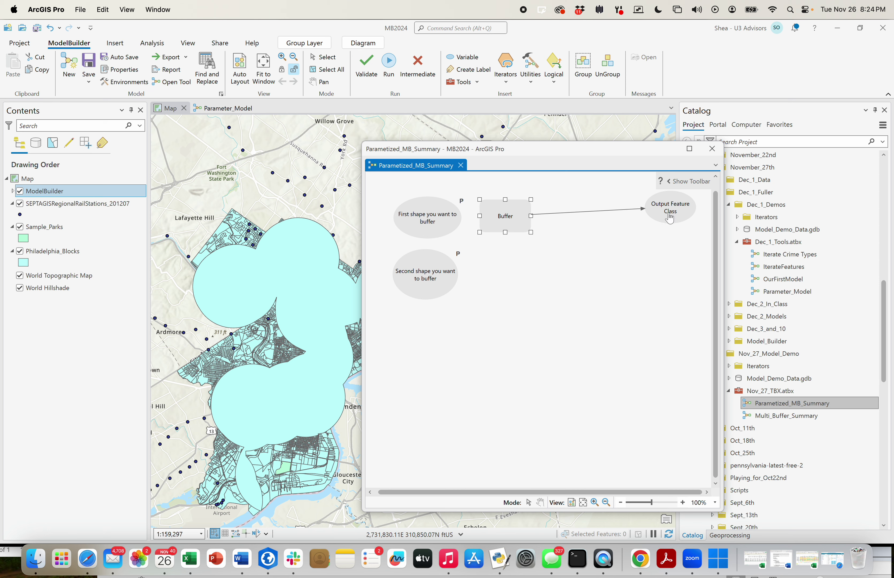
{"action": "left_click_drag", "start_coordinate": [669, 219], "coordinate": [585, 223]}
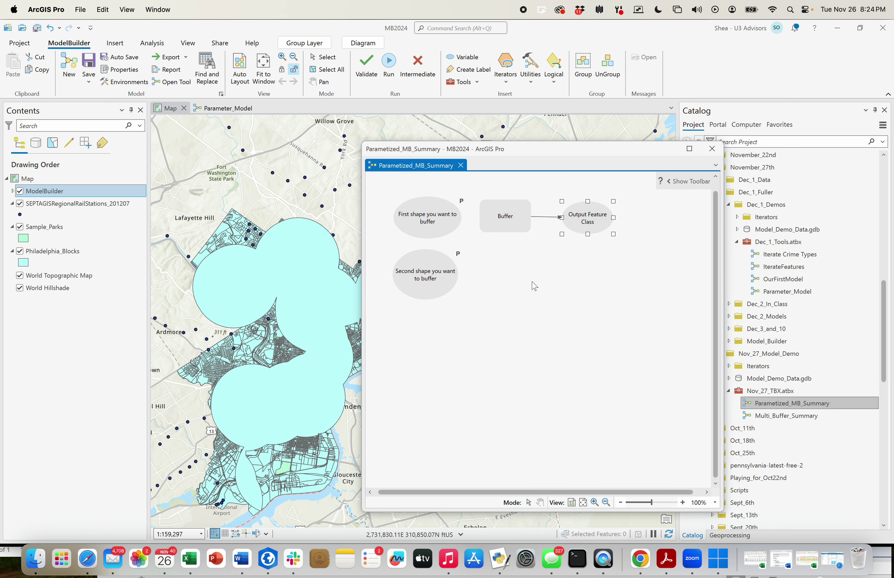
{"action": "mouse_move", "coordinate": [502, 213]}
{"action": "left_mouse_down"}
{"action": "mouse_move", "coordinate": [501, 237]}
{"action": "mouse_move", "coordinate": [502, 215]}
{"action": "left_mouse_up"}
{"action": "left_click", "coordinate": [548, 300]}
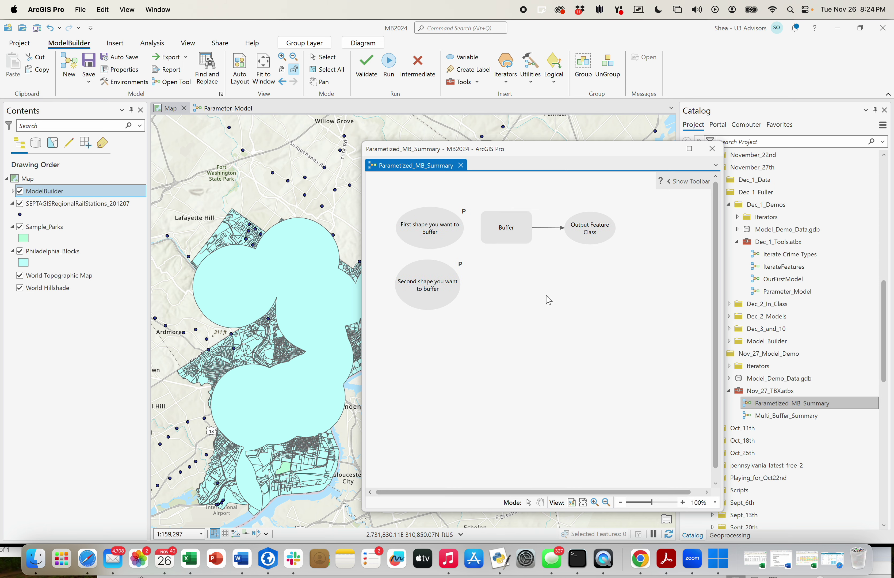
- Add a second Buffer analysis tool with its output beside the second shape variable, and bring the first buffer's output closer to its tool
{"action": "left_click", "coordinate": [477, 84]}
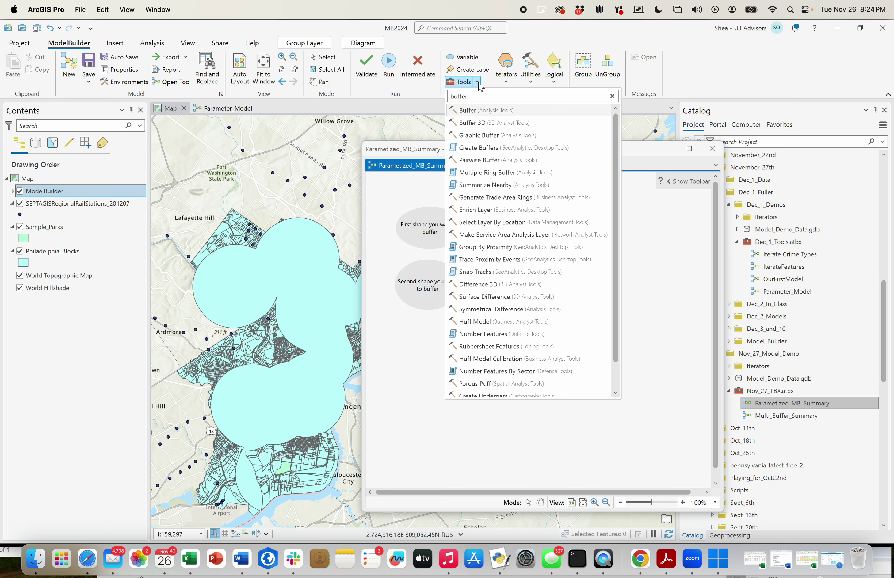
{"action": "left_click", "coordinate": [469, 110]}
{"action": "left_click_drag", "start_coordinate": [563, 267], "coordinate": [499, 295]}
{"action": "left_click_drag", "start_coordinate": [630, 261], "coordinate": [576, 291]}
{"action": "left_click_drag", "start_coordinate": [588, 237], "coordinate": [570, 236]}
{"action": "left_click", "coordinate": [473, 248]}
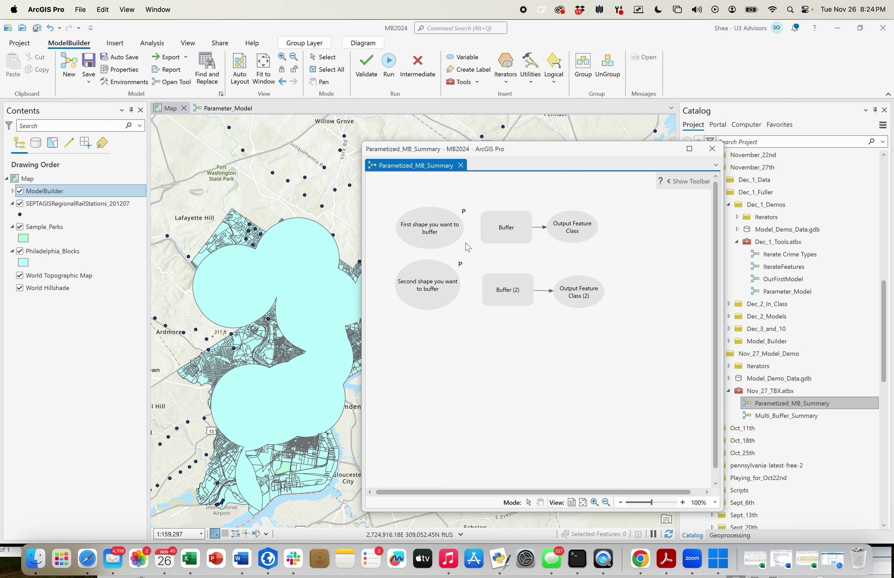
- Connect the first shape variable to Buffer and the second shape variable to Buffer (2) as Input Features
{"action": "left_click_drag", "start_coordinate": [449, 230], "coordinate": [497, 230]}
{"action": "left_click", "coordinate": [524, 241]}
{"action": "left_click_drag", "start_coordinate": [449, 280], "coordinate": [505, 290]}
{"action": "left_click", "coordinate": [526, 297]}
- Set the first Buffer tool's Dissolve Type to "Dissolve all output features into a single feature"
{"action": "double_click", "coordinate": [506, 227]}
{"action": "left_click", "coordinate": [673, 283]}
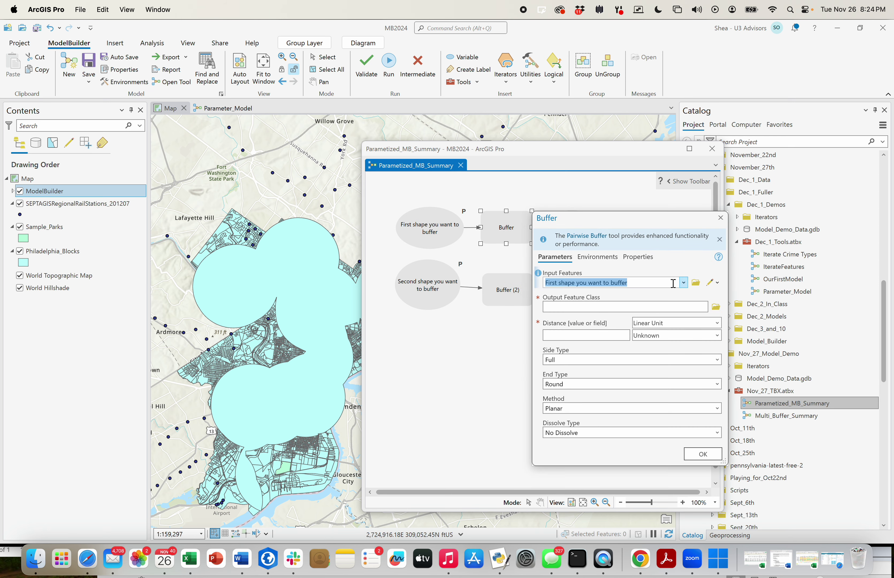
{"action": "left_click", "coordinate": [716, 432]}
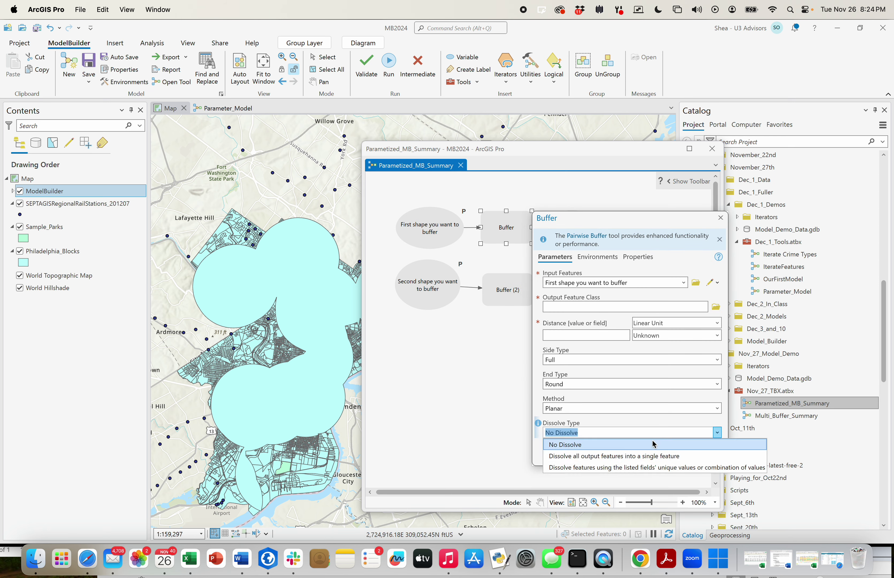
{"action": "left_click", "coordinate": [639, 455]}
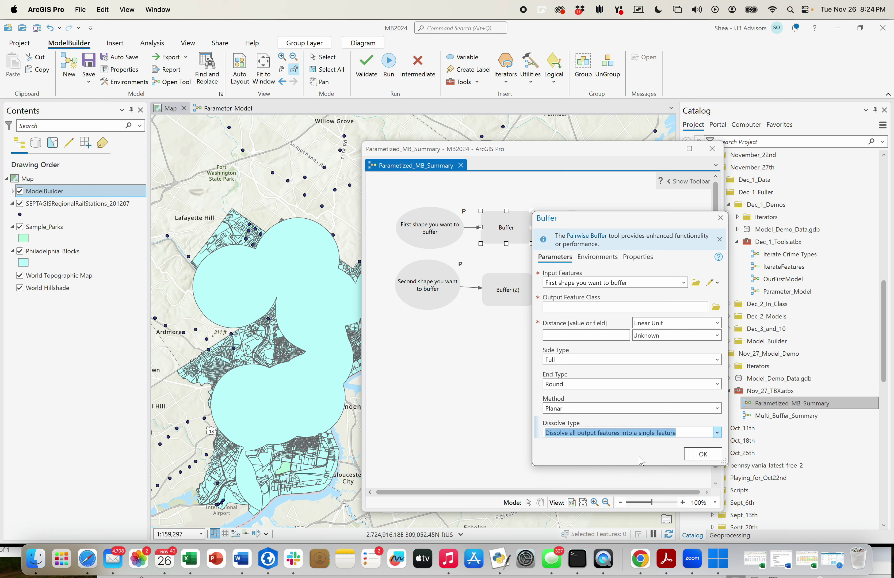
{"action": "left_click", "coordinate": [703, 454]}
- Set Buffer (2)'s Dissolve Type to "Dissolve all output features into a single feature" and align the tool and its output with the first row
{"action": "left_click", "coordinate": [513, 286]}
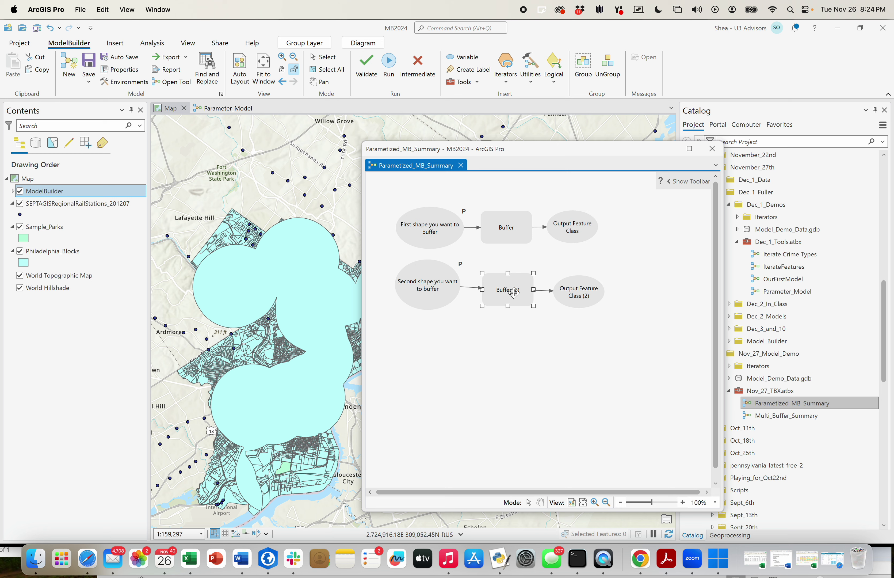
{"action": "right_click", "coordinate": [513, 292]}
{"action": "left_click", "coordinate": [476, 347]}
{"action": "double_click", "coordinate": [511, 296]}
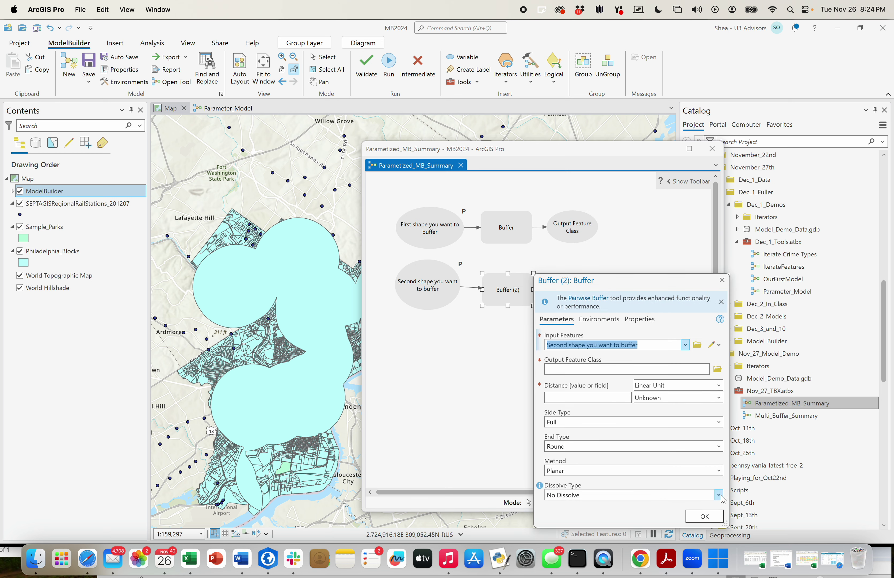
{"action": "left_click", "coordinate": [718, 495]}
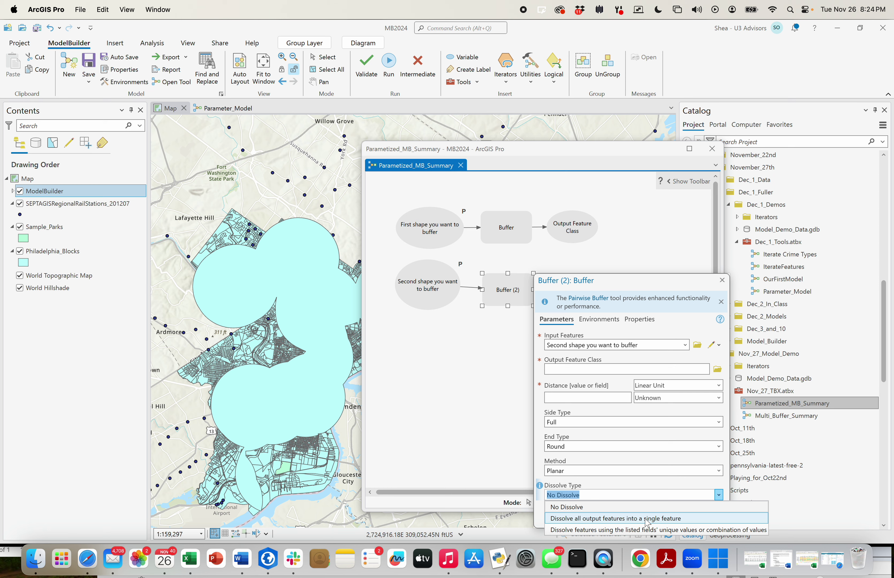
{"action": "left_click", "coordinate": [647, 518]}
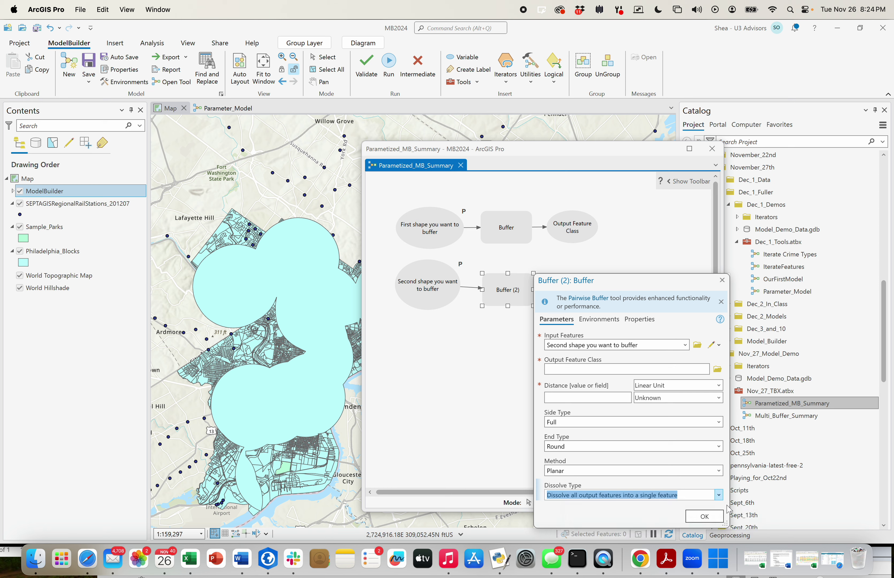
{"action": "left_click", "coordinate": [704, 518]}
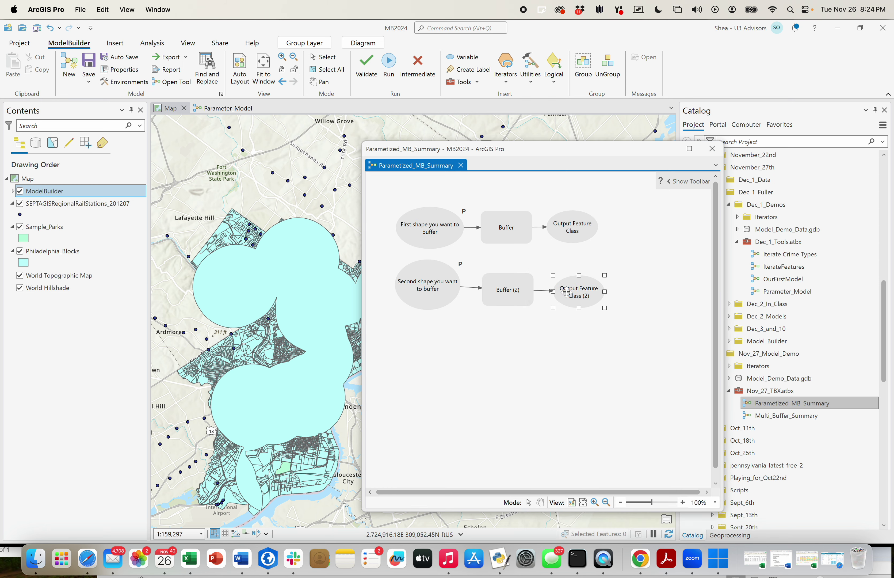
{"action": "left_click_drag", "start_coordinate": [577, 291], "coordinate": [570, 289]}
{"action": "mouse_move", "coordinate": [511, 289]}
{"action": "left_mouse_down"}
{"action": "mouse_move", "coordinate": [513, 268]}
{"action": "mouse_move", "coordinate": [517, 289]}
{"action": "left_mouse_up"}
- Set the first Buffer tool's distance to 2 US Survey Miles
{"action": "double_click", "coordinate": [517, 235]}
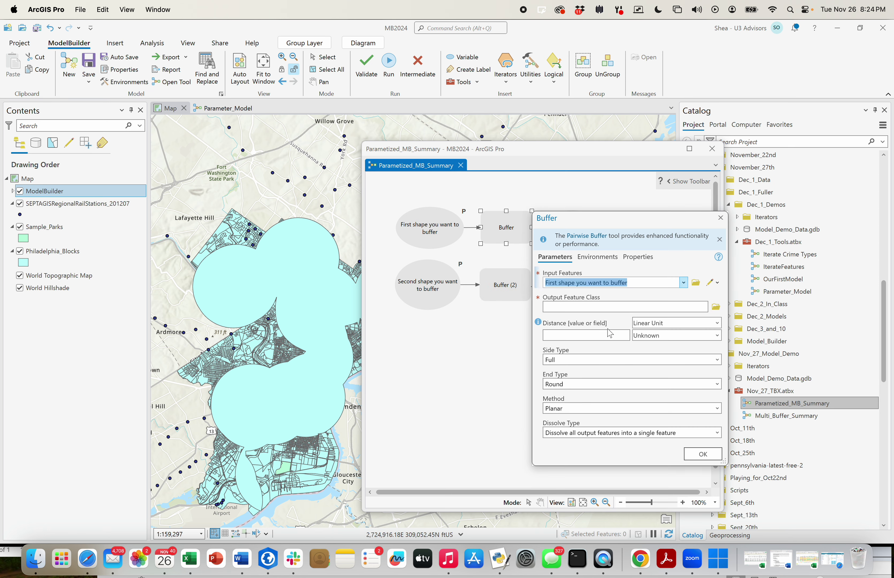
{"action": "left_click", "coordinate": [717, 335]}
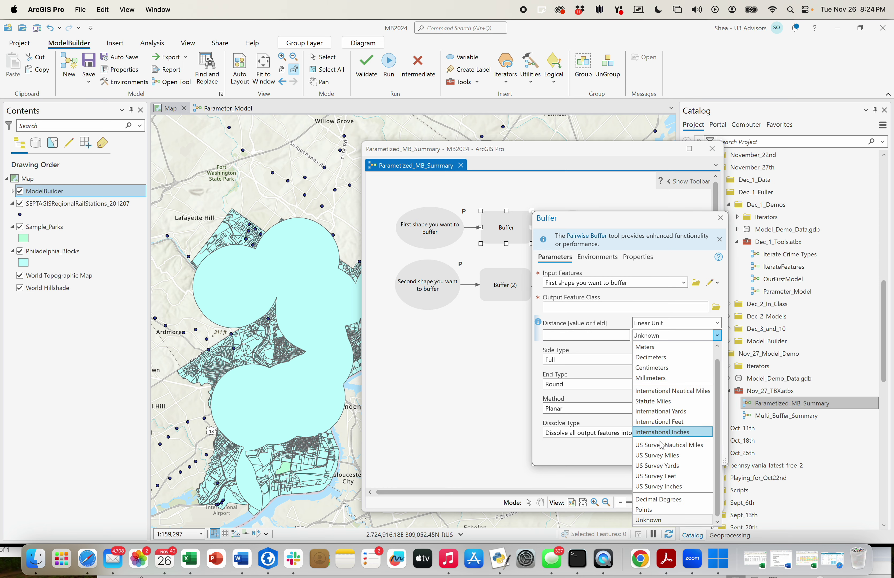
{"action": "left_click", "coordinate": [674, 454]}
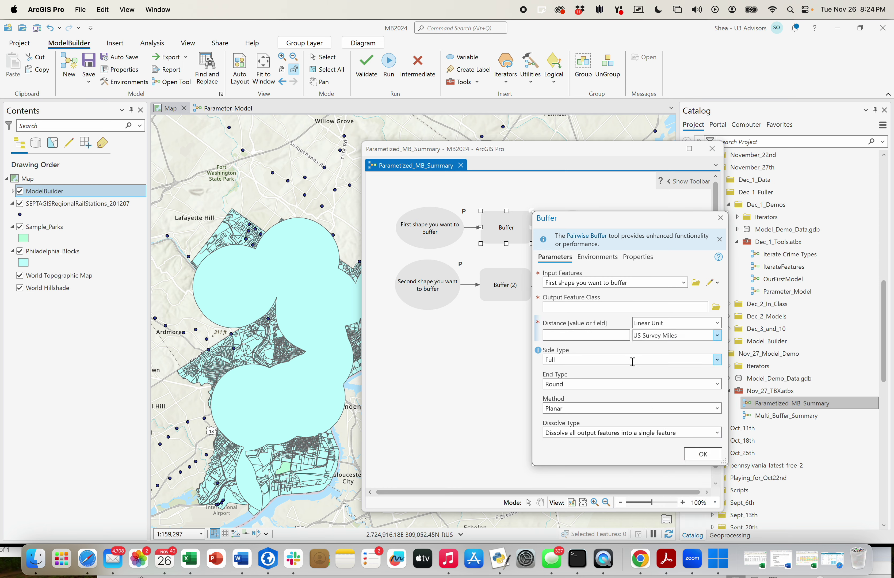
{"action": "left_click", "coordinate": [613, 335]}
{"action": "type", "text": "2"}
{"action": "left_click", "coordinate": [702, 453]}
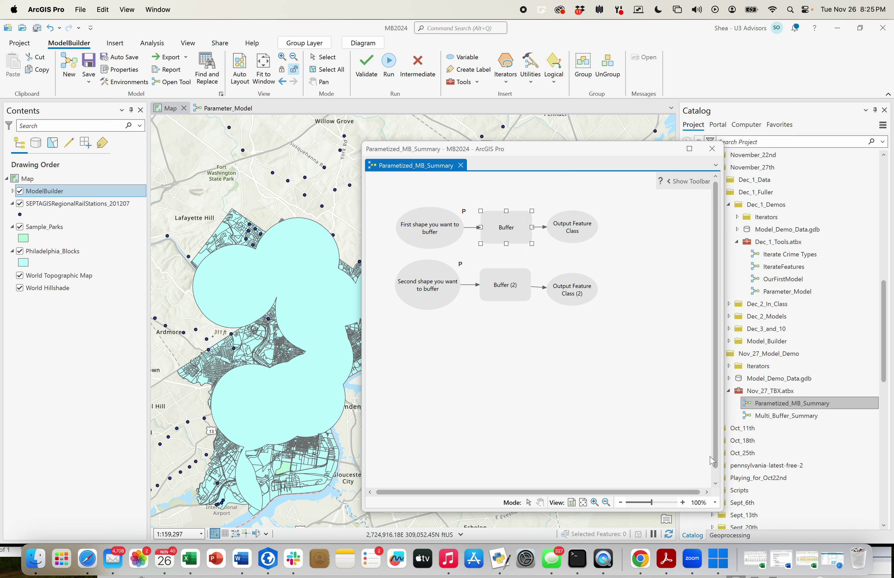
- Set Buffer (2)'s distance to 2 US Survey Miles and move both output variables slightly farther from their buffer tools
{"action": "double_click", "coordinate": [523, 294]}
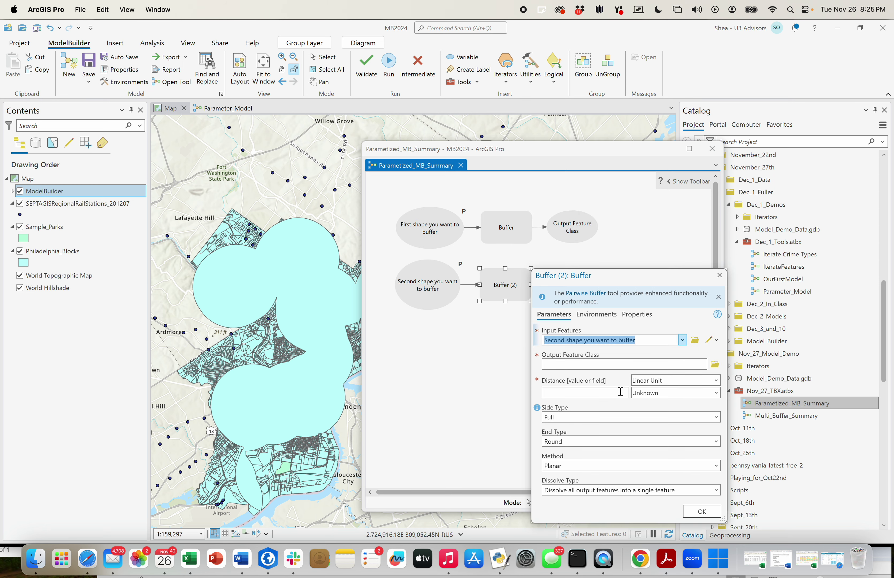
{"action": "left_click", "coordinate": [604, 393]}
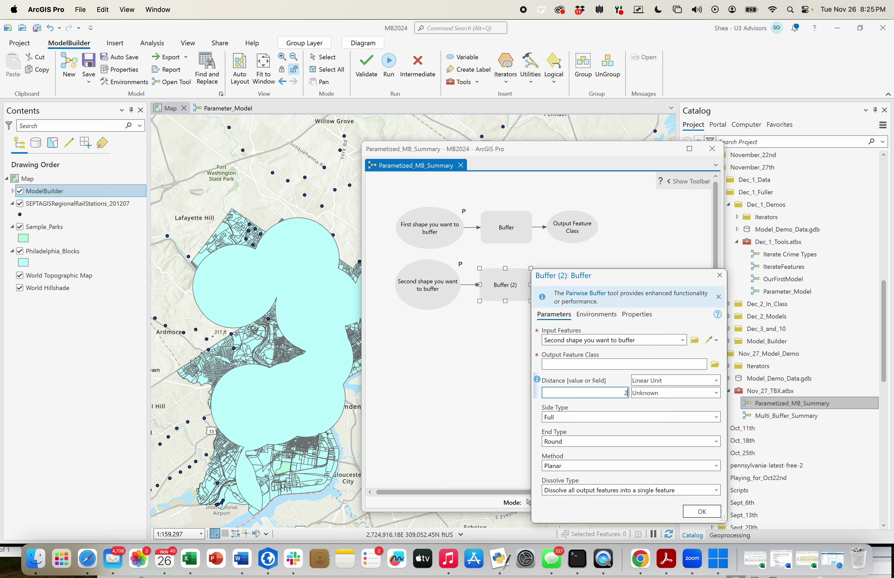
{"action": "type", "text": "2"}
{"action": "left_click", "coordinate": [716, 392]}
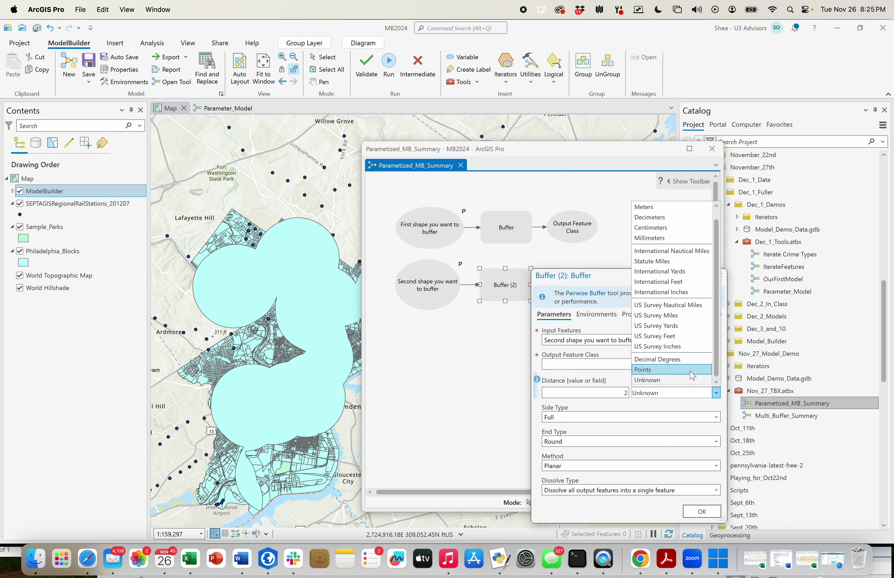
{"action": "left_click", "coordinate": [691, 318]}
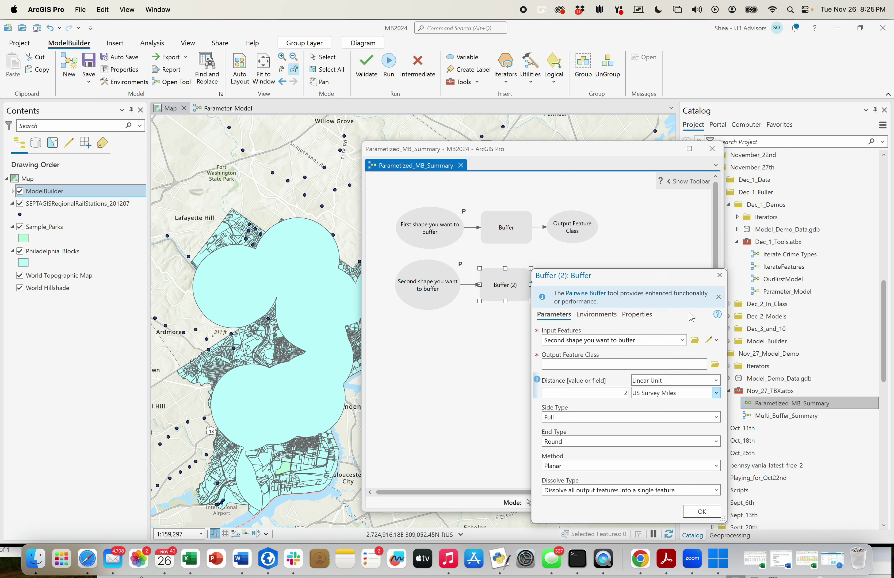
{"action": "left_click", "coordinate": [700, 513]}
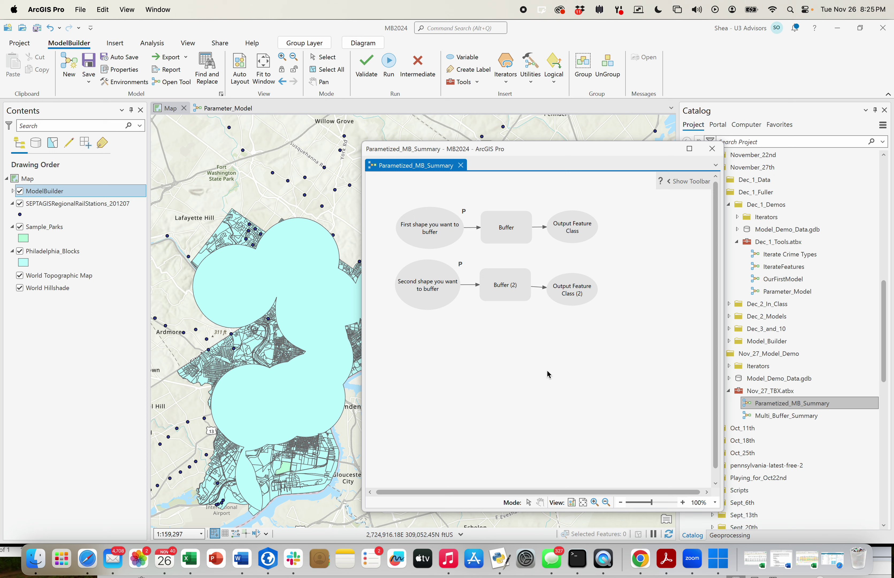
{"action": "left_click_drag", "start_coordinate": [572, 228], "coordinate": [581, 228]}
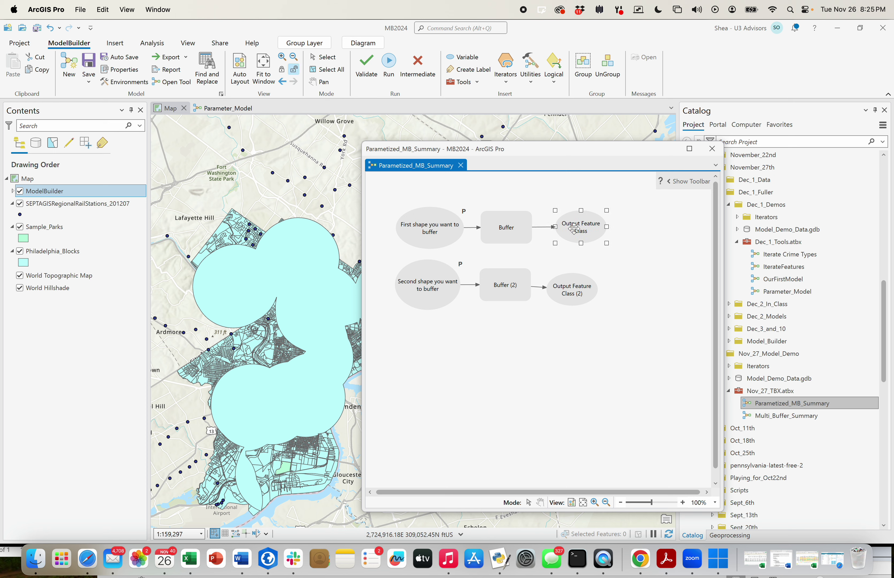
{"action": "left_click_drag", "start_coordinate": [570, 283], "coordinate": [581, 283]}
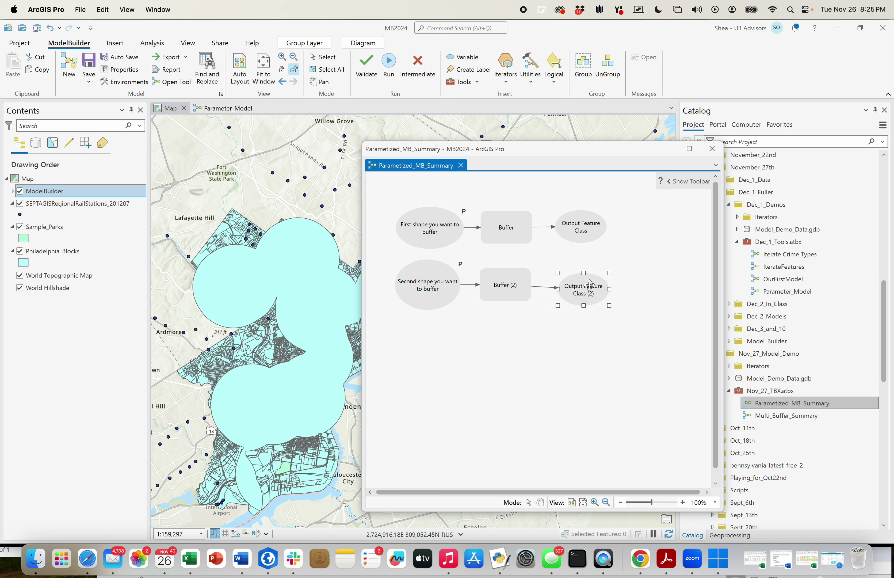
- Create a variable from the first Buffer tool's Distance [value or field] parameter and place it above that tool
{"action": "left_click", "coordinate": [507, 228]}
{"action": "right_click", "coordinate": [494, 224]}
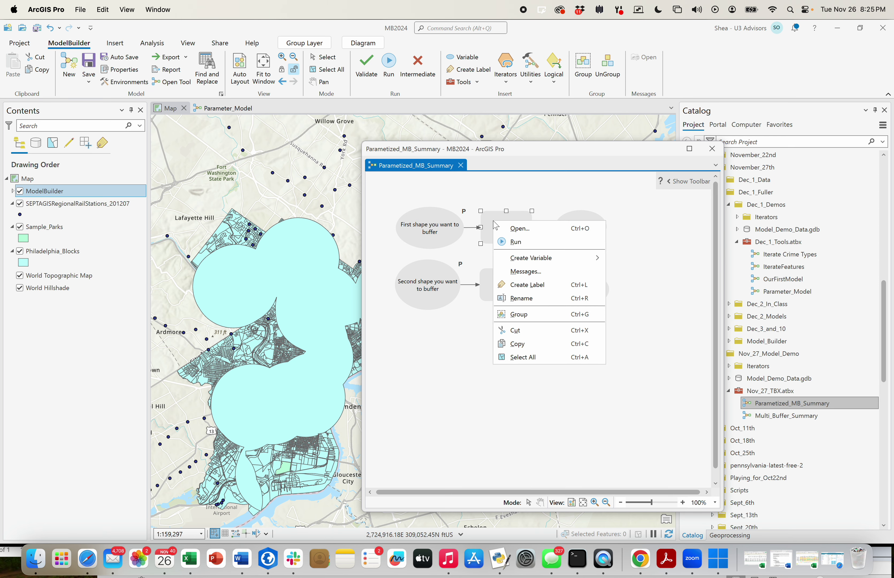
{"action": "mouse_move", "coordinate": [536, 263]}
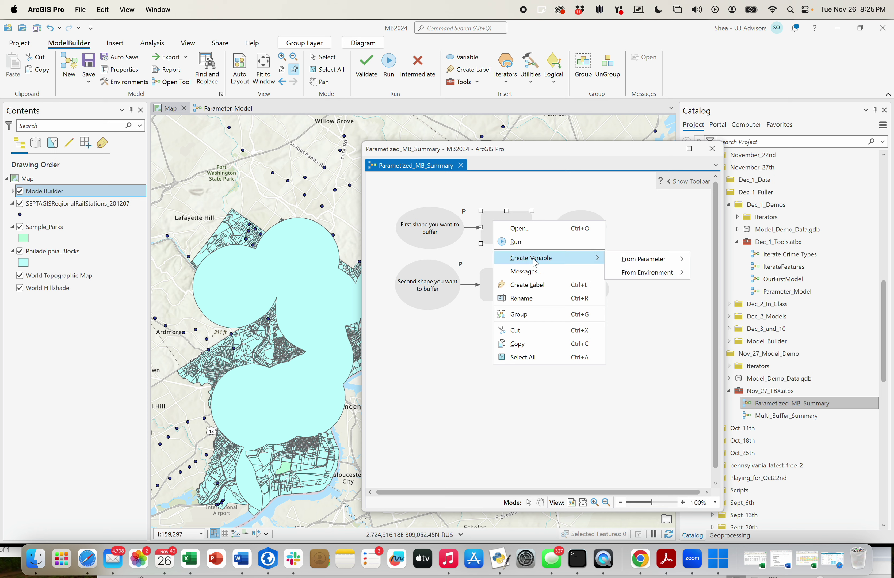
{"action": "mouse_move", "coordinate": [675, 265]}
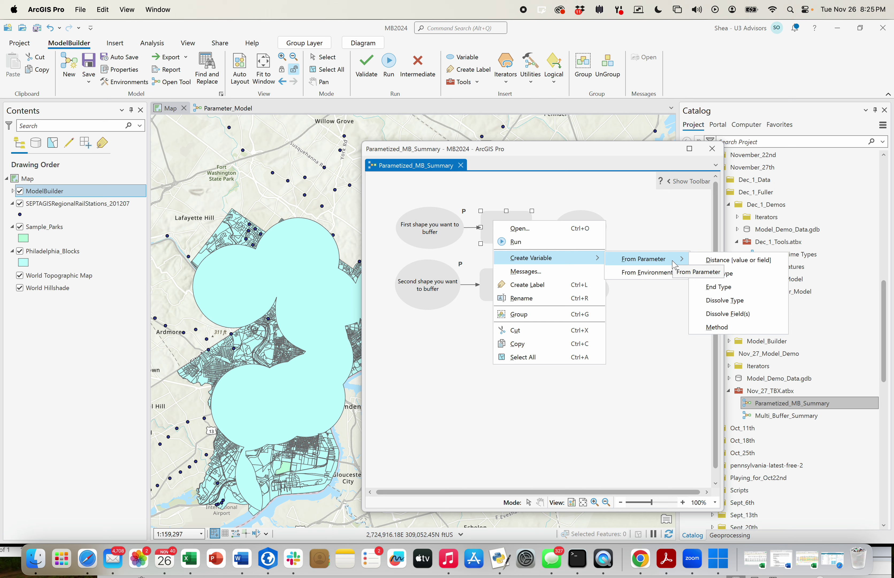
{"action": "left_click", "coordinate": [742, 260]}
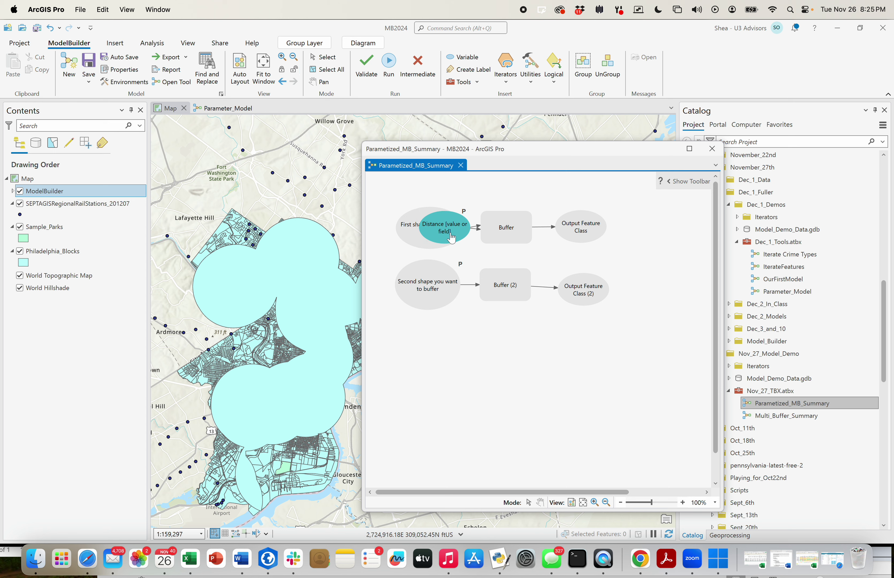
{"action": "left_click_drag", "start_coordinate": [443, 224], "coordinate": [552, 186]}
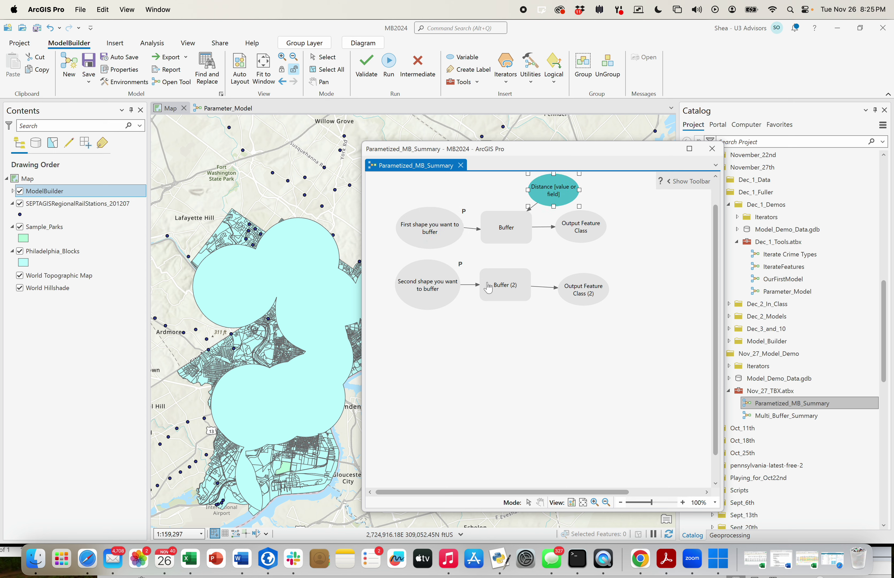
- Create a variable from Buffer (2)'s Distance [value or field] parameter and place it just above that tool
{"action": "left_click", "coordinate": [502, 282]}
{"action": "right_click", "coordinate": [502, 282]}
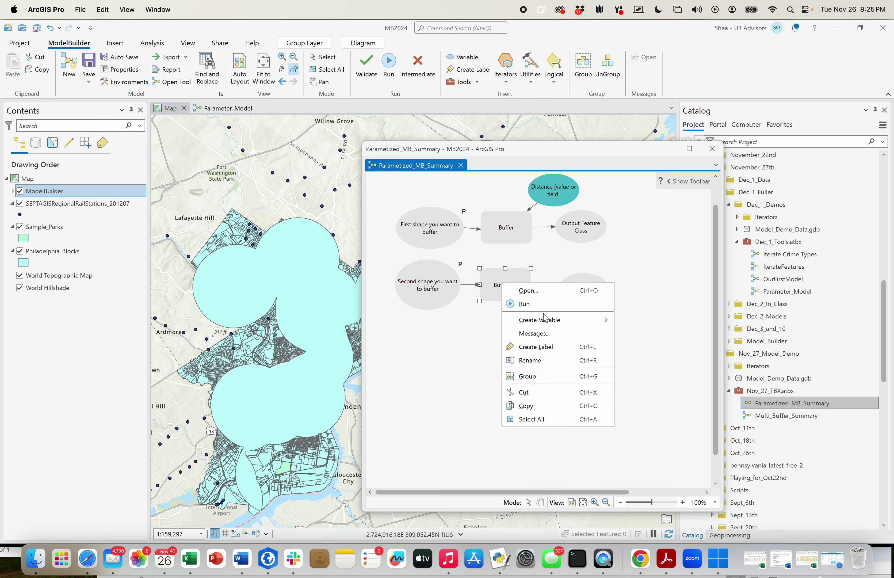
{"action": "mouse_move", "coordinate": [548, 322]}
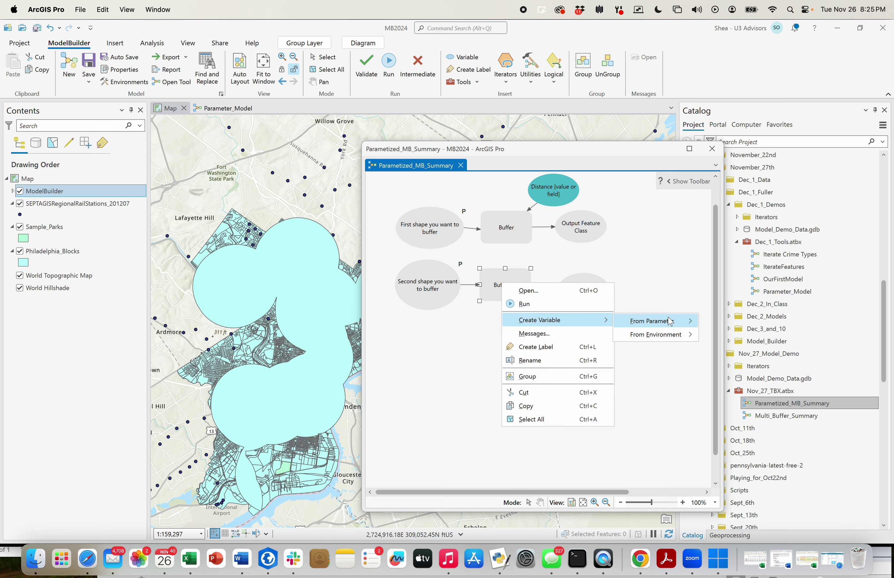
{"action": "mouse_move", "coordinate": [670, 322]}
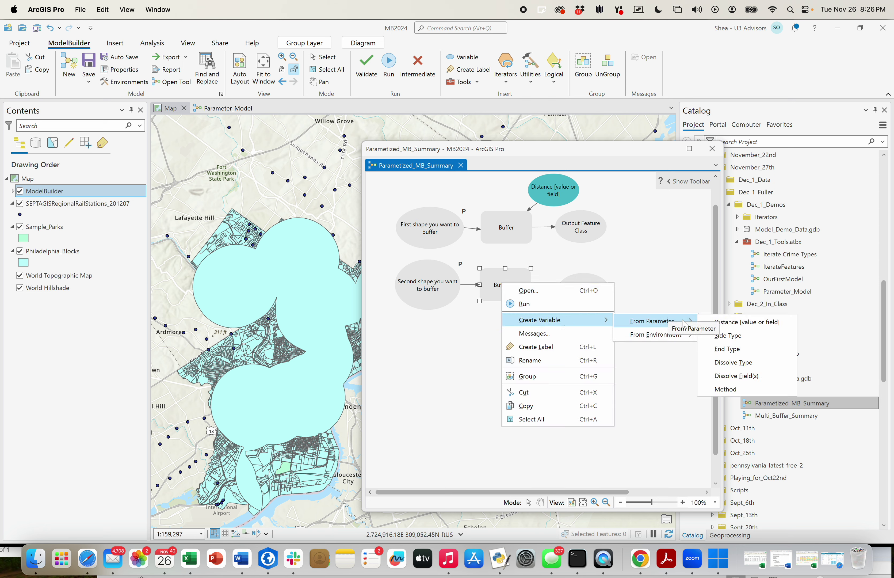
{"action": "left_click", "coordinate": [751, 322]}
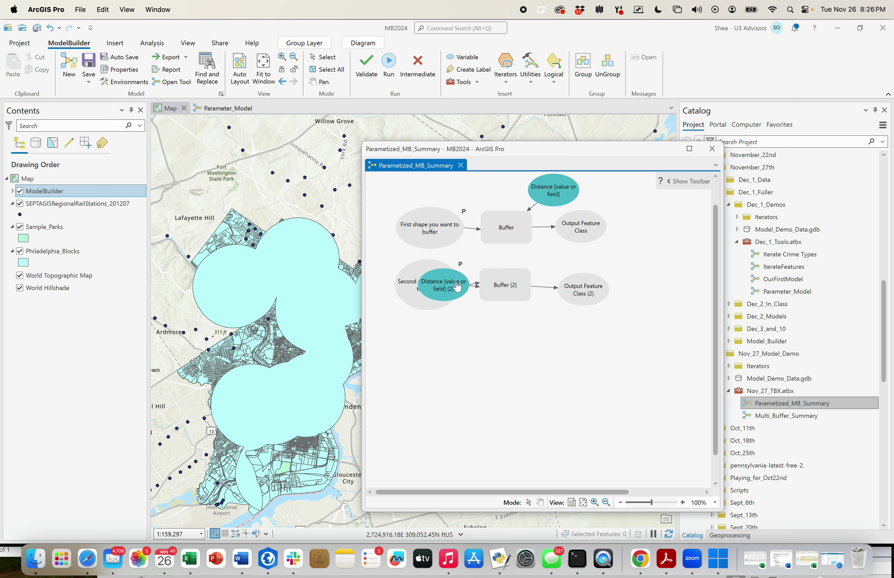
{"action": "left_click_drag", "start_coordinate": [446, 281], "coordinate": [553, 253]}
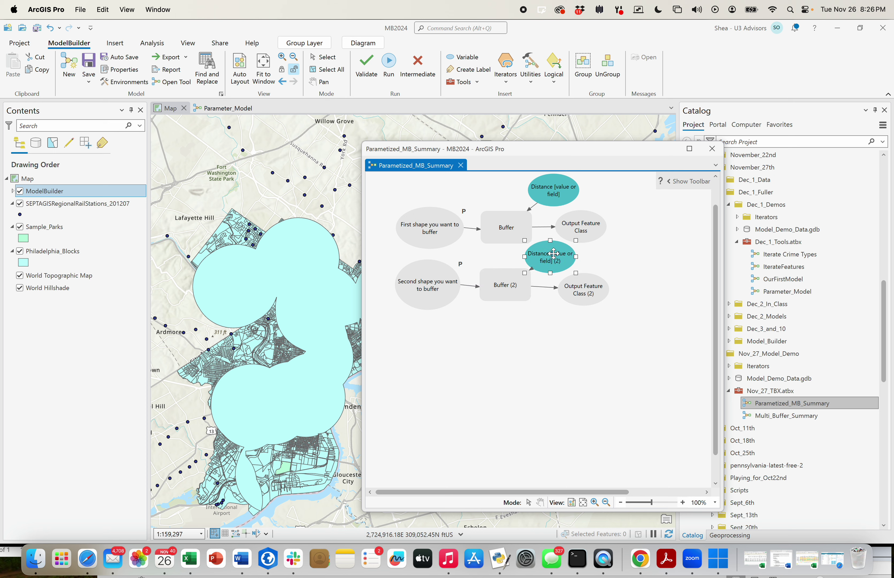
- Shift the second buffer row's input, tool, output and distance variable down to separate it from the first row
{"action": "left_click", "coordinate": [429, 287]}
{"action": "left_click_drag", "start_coordinate": [428, 287], "coordinate": [427, 309]}
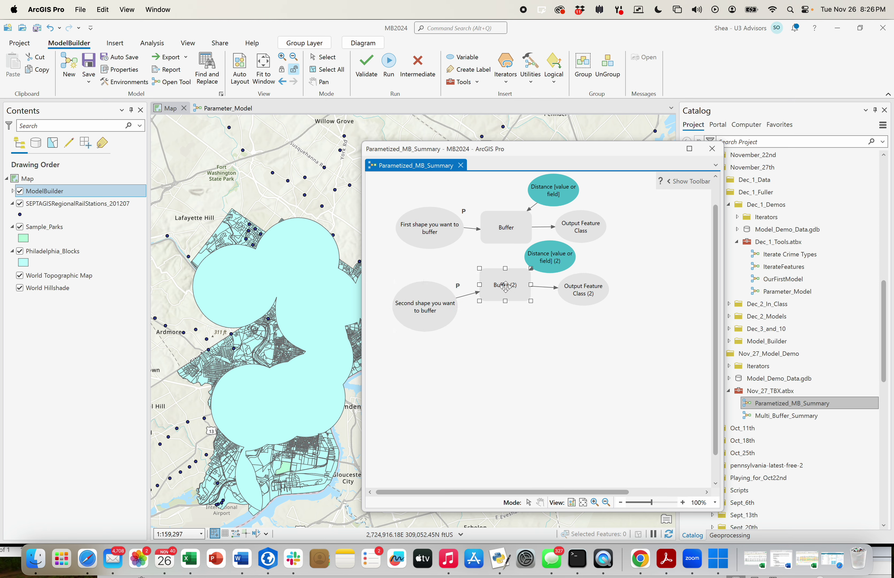
{"action": "left_click_drag", "start_coordinate": [506, 287], "coordinate": [504, 304]}
{"action": "left_click", "coordinate": [584, 291]}
{"action": "left_click_drag", "start_coordinate": [585, 291], "coordinate": [578, 307]}
{"action": "left_click", "coordinate": [547, 257]}
{"action": "left_click_drag", "start_coordinate": [547, 256], "coordinate": [542, 265]}
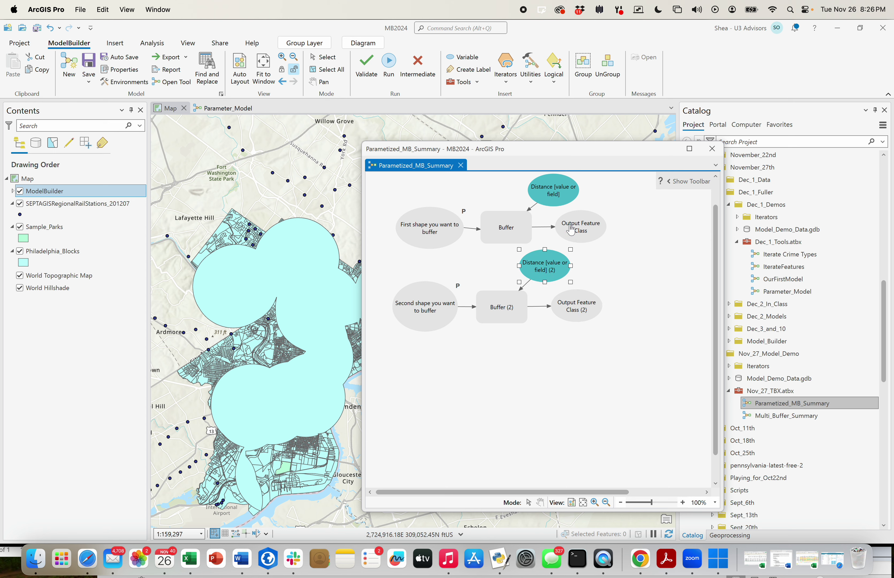
{"action": "left_click", "coordinate": [559, 200]}
{"action": "left_click_drag", "start_coordinate": [716, 255], "coordinate": [717, 235]}
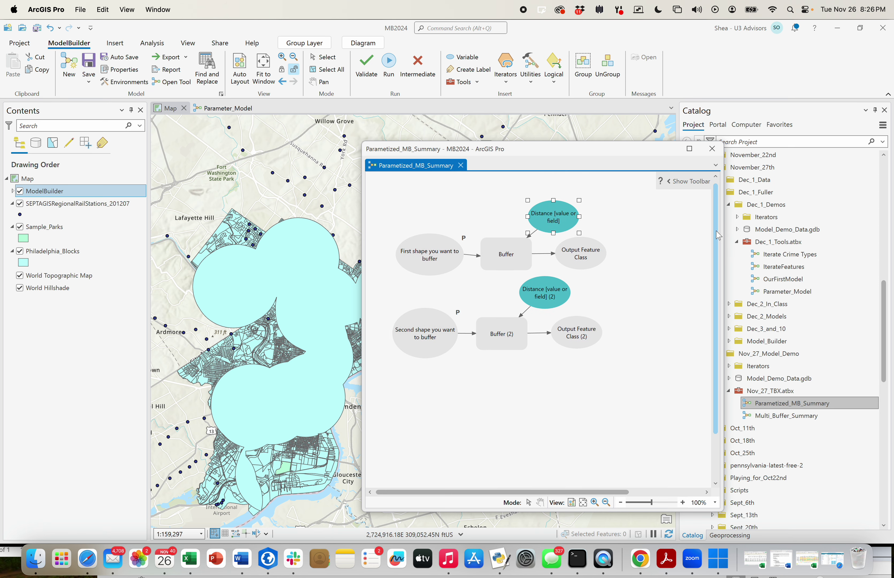
{"action": "left_click", "coordinate": [627, 260]}
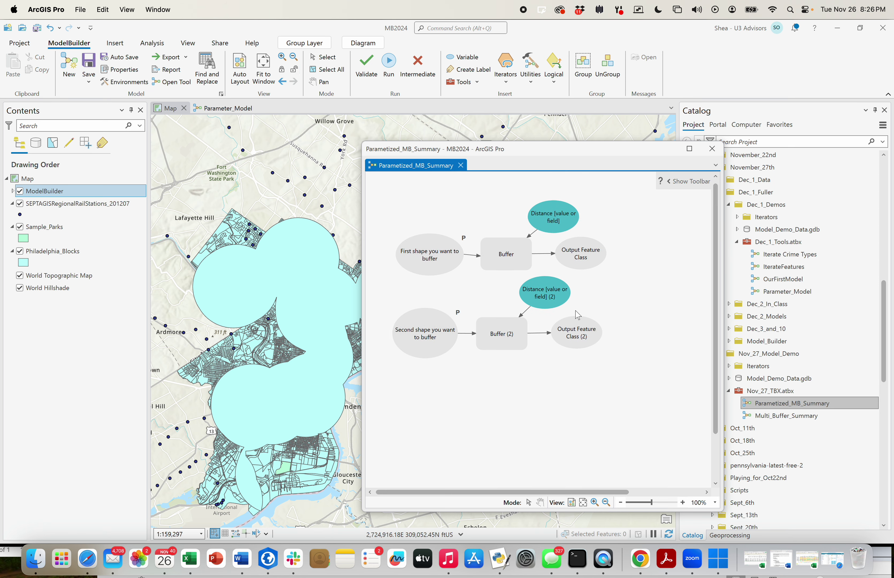
- Mark the distance variables of both Buffer tools as model parameters
{"action": "left_click", "coordinate": [566, 223]}
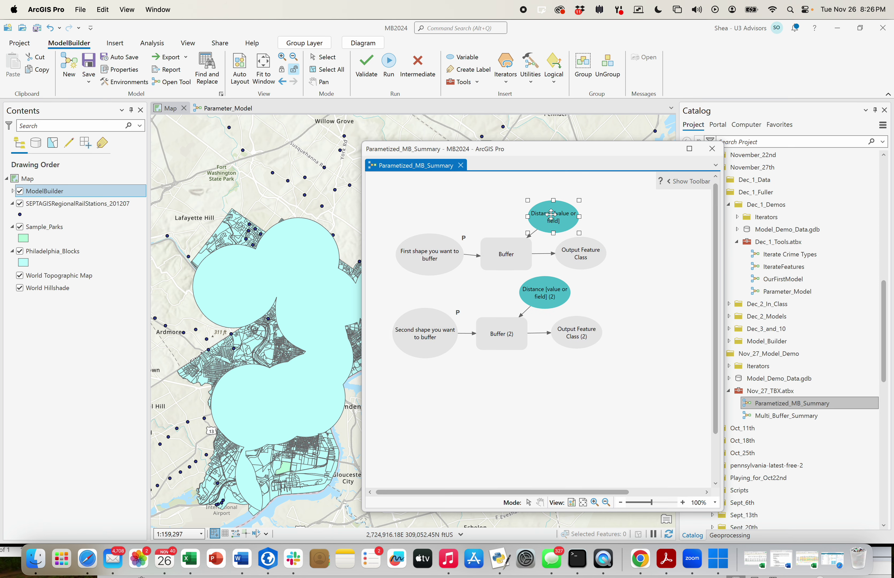
{"action": "right_click", "coordinate": [550, 215]}
{"action": "left_click", "coordinate": [586, 181]}
{"action": "left_click", "coordinate": [538, 294]}
{"action": "right_click", "coordinate": [538, 293]}
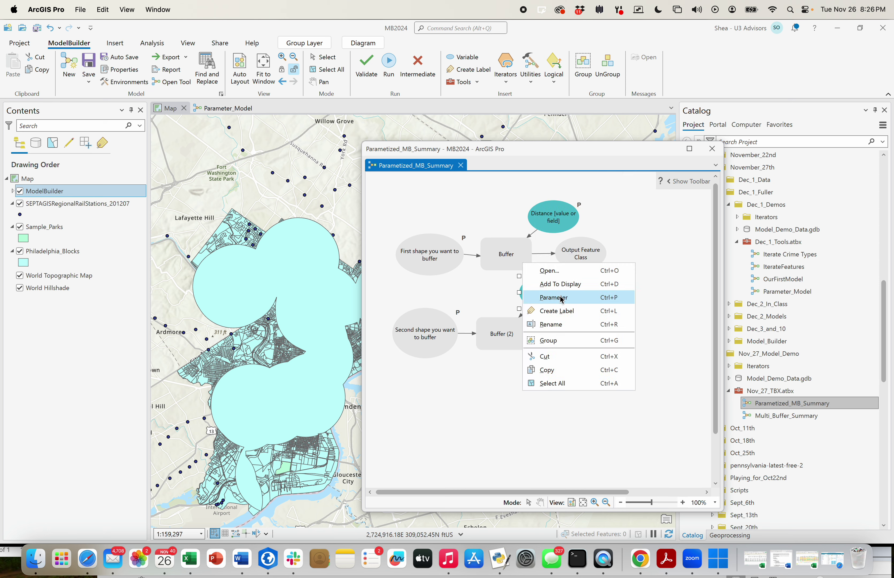
{"action": "left_click", "coordinate": [562, 297]}
{"action": "left_click", "coordinate": [644, 313]}
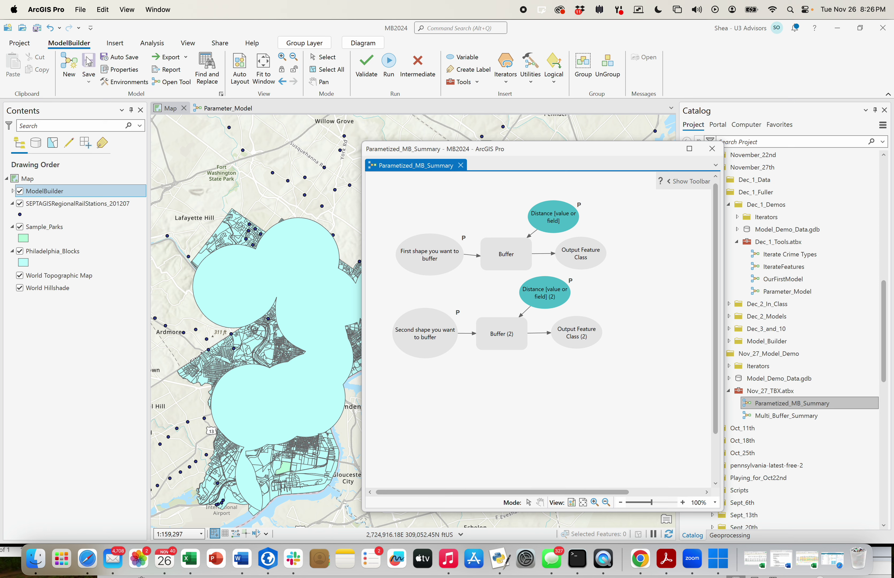
- Open the Parametized_MB_Summary tool from the toolbox and review its shape and distance parameters with the model window moved aside
{"action": "left_click", "coordinate": [787, 401]}
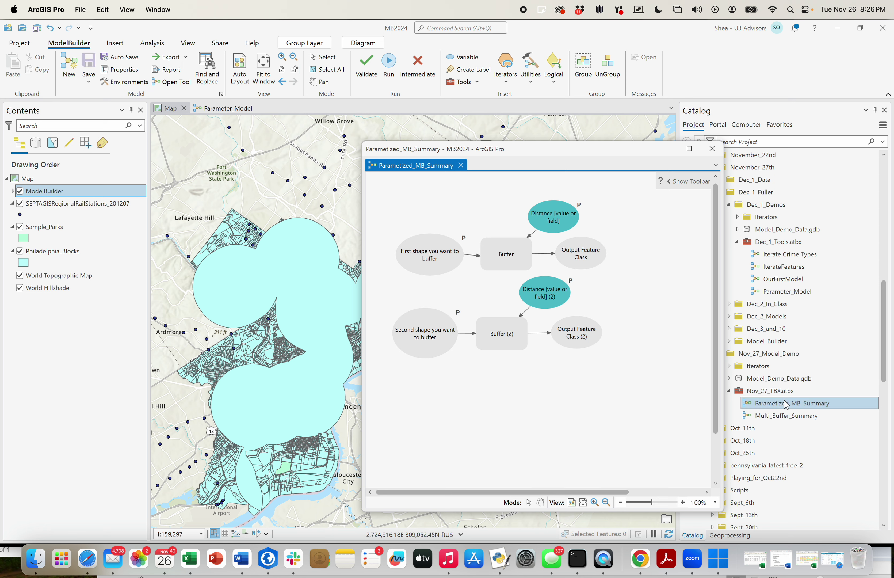
{"action": "double_click", "coordinate": [786, 403]}
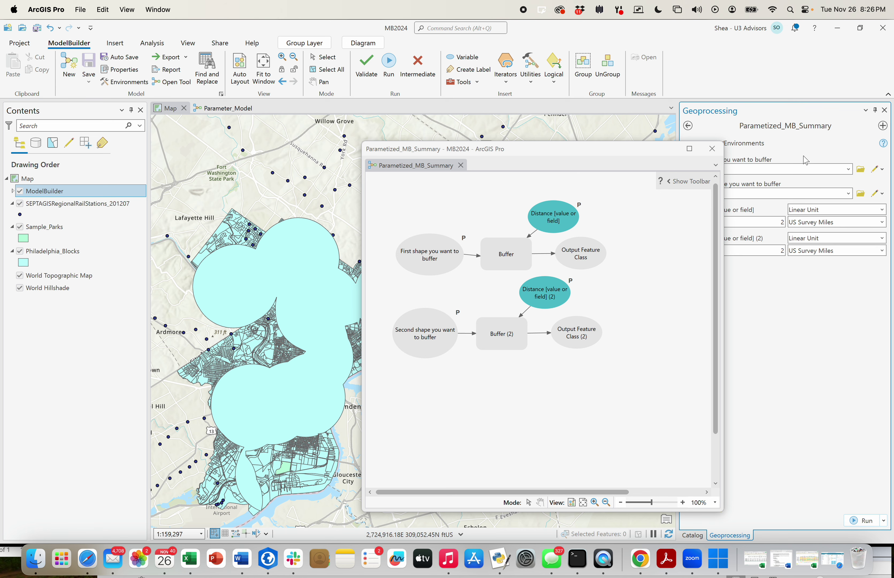
{"action": "left_click_drag", "start_coordinate": [618, 149], "coordinate": [516, 145]}
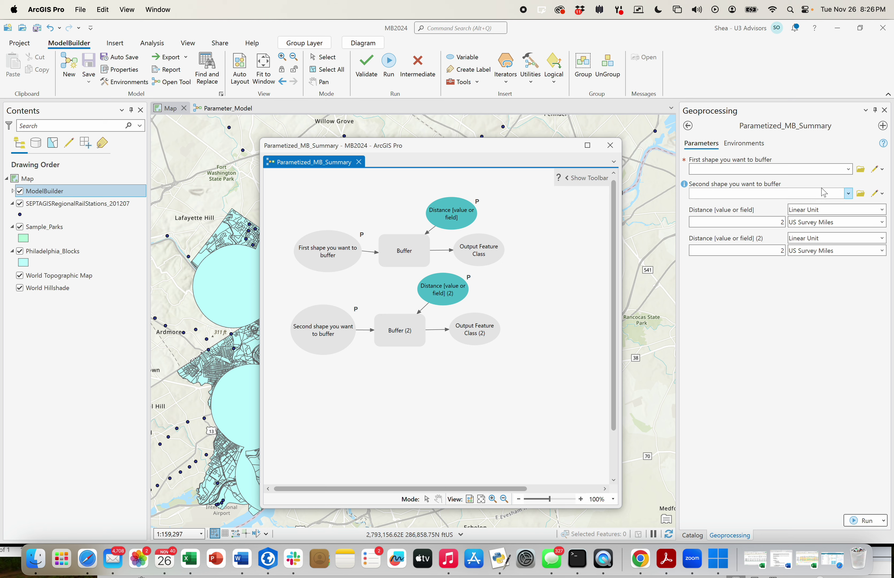
{"action": "left_click", "coordinate": [689, 128]}
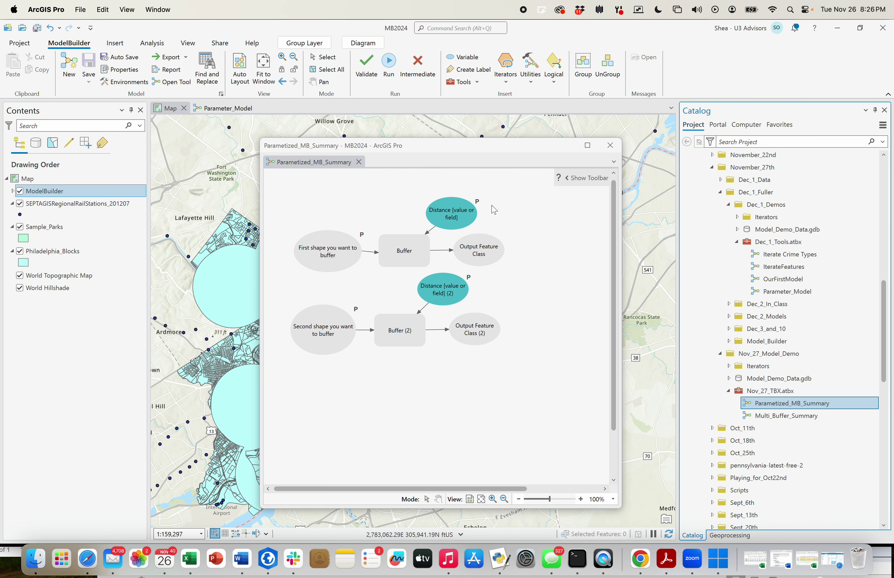
- Rename the first Buffer tool's distance variable as "Distance for the first shape [value or field]"
{"action": "left_click", "coordinate": [457, 219]}
{"action": "right_click", "coordinate": [459, 222]}
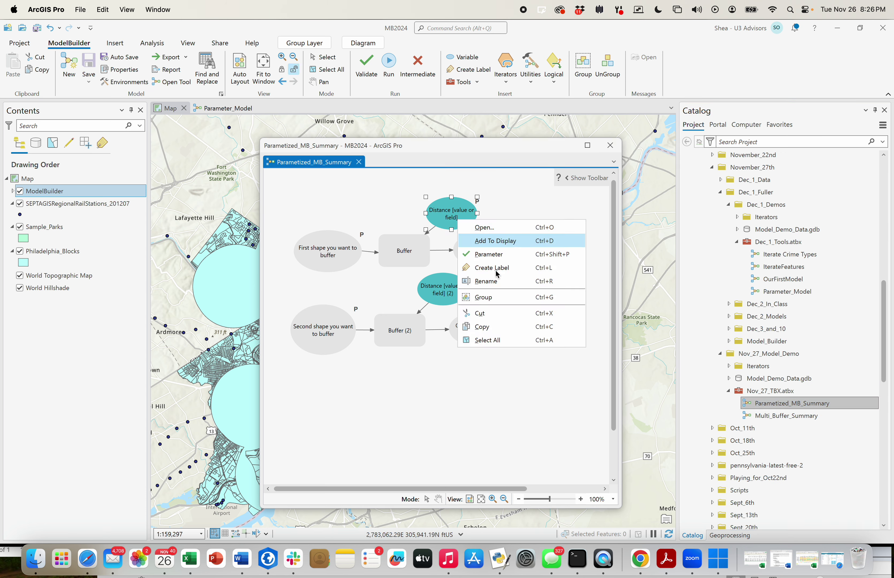
{"action": "left_click", "coordinate": [498, 284]}
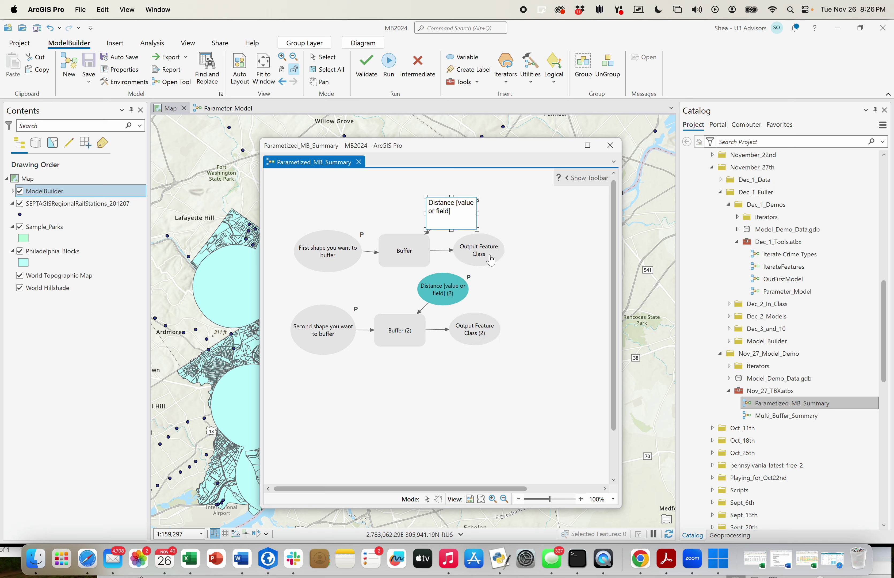
{"action": "type", "text": "for the first shape"}
{"action": "left_click", "coordinate": [536, 214]}
- Rename Buffer (2)'s distance variable as "Distance for the second shape [value or field] (2)" and widen its oval slightly
{"action": "right_click", "coordinate": [440, 285]}
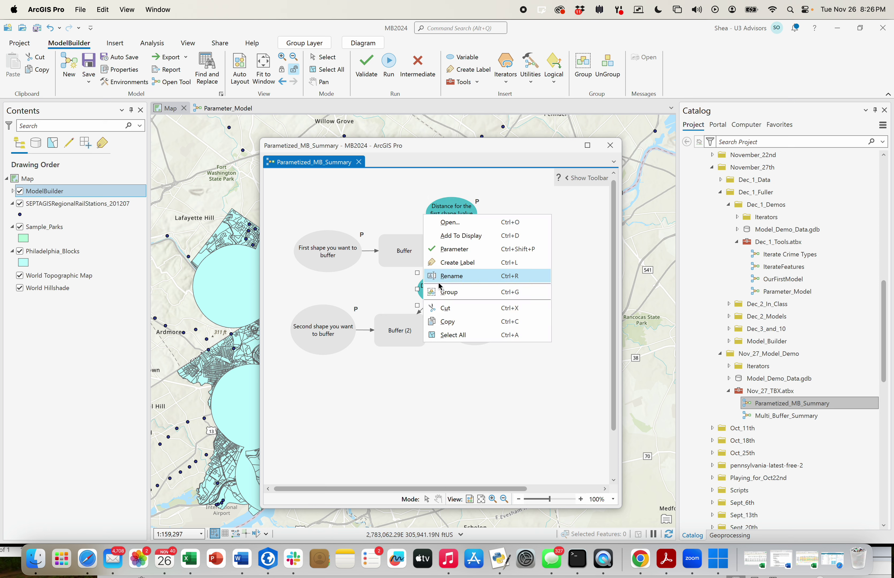
{"action": "left_click", "coordinate": [451, 276]}
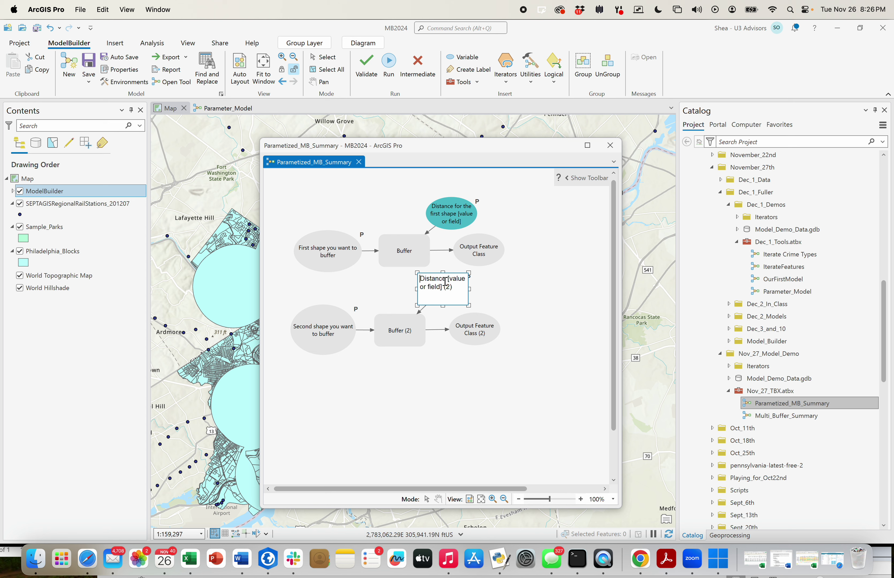
{"action": "type", "text": "for the second shape"}
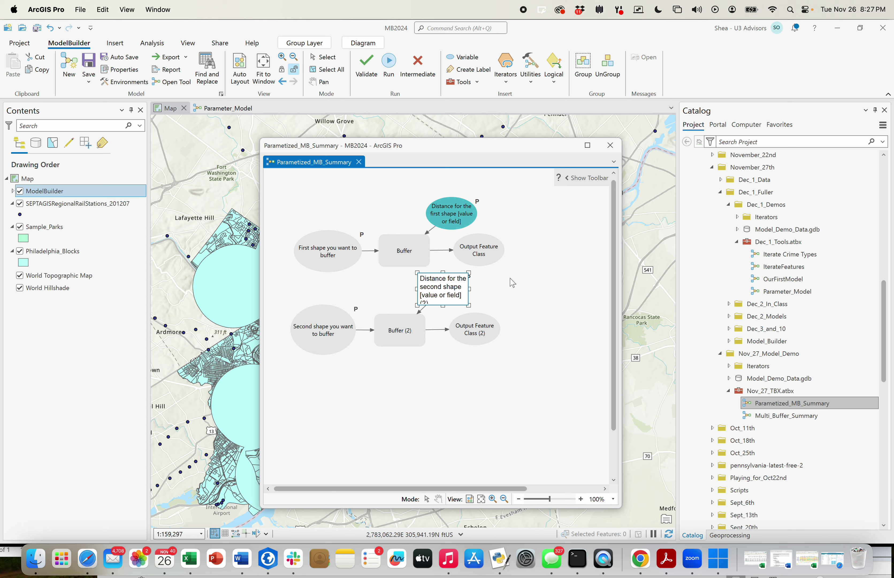
{"action": "key", "text": "Return"}
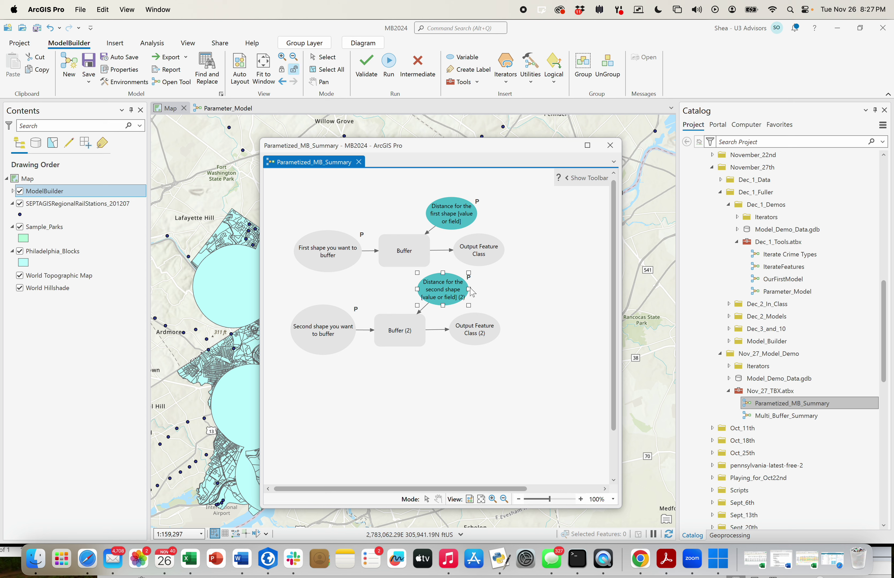
{"action": "left_click_drag", "start_coordinate": [468, 289], "coordinate": [482, 291]}
{"action": "left_click", "coordinate": [545, 300]}
- Save the model and reopen the Parametized_MB_Summary tool to check how its distance parameters are labelled and prefilled
{"action": "left_click", "coordinate": [90, 67]}
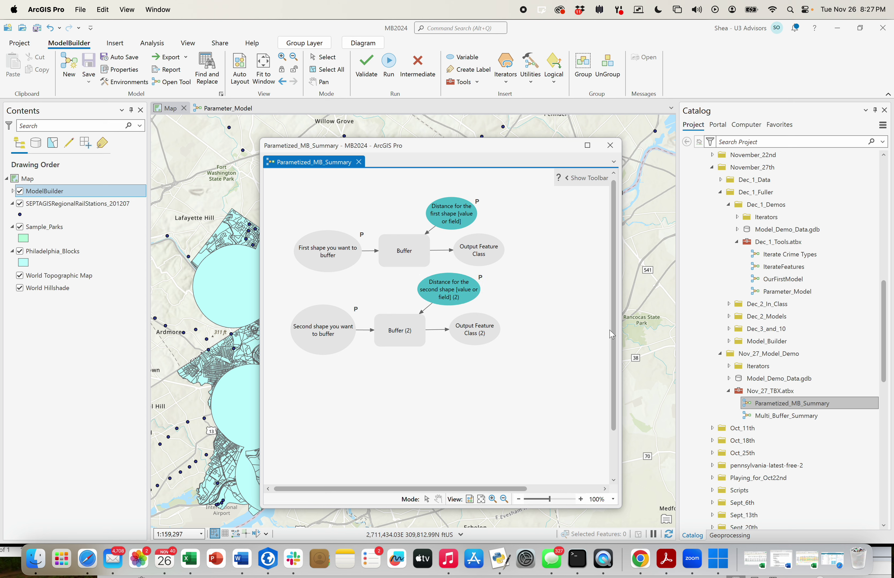
{"action": "double_click", "coordinate": [794, 404]}
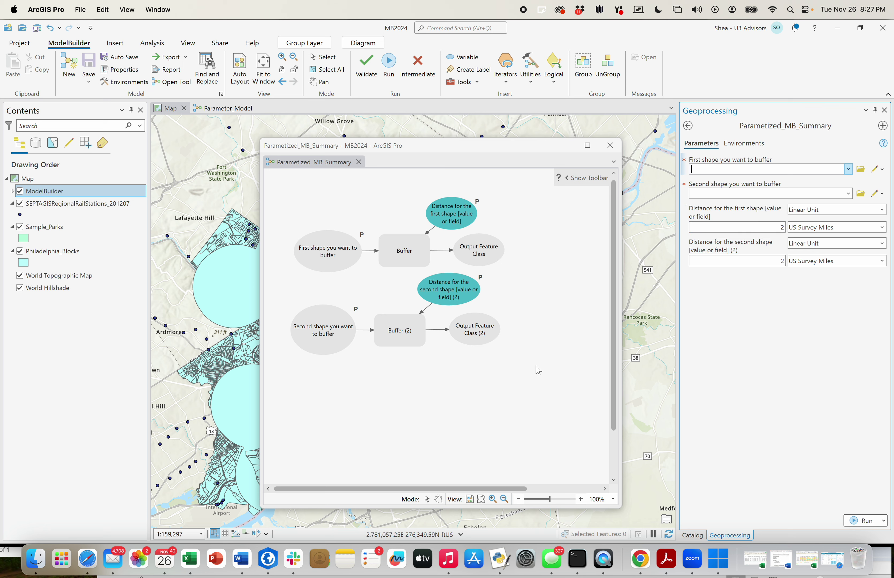
{"action": "left_click", "coordinate": [546, 245]}
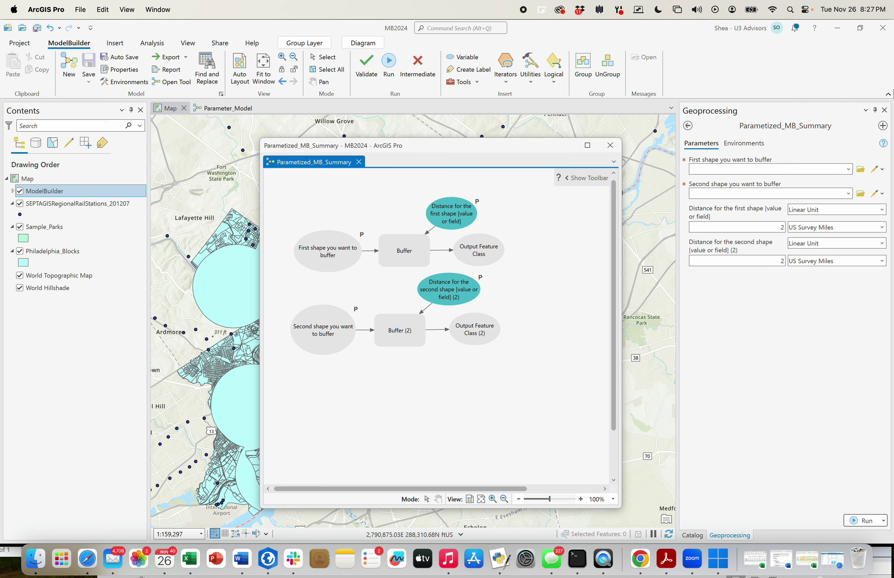
{"action": "left_click", "coordinate": [885, 109]}
- Clear the default values of both distance parameters, leaving the numbers blank, and save the model
{"action": "double_click", "coordinate": [466, 224]}
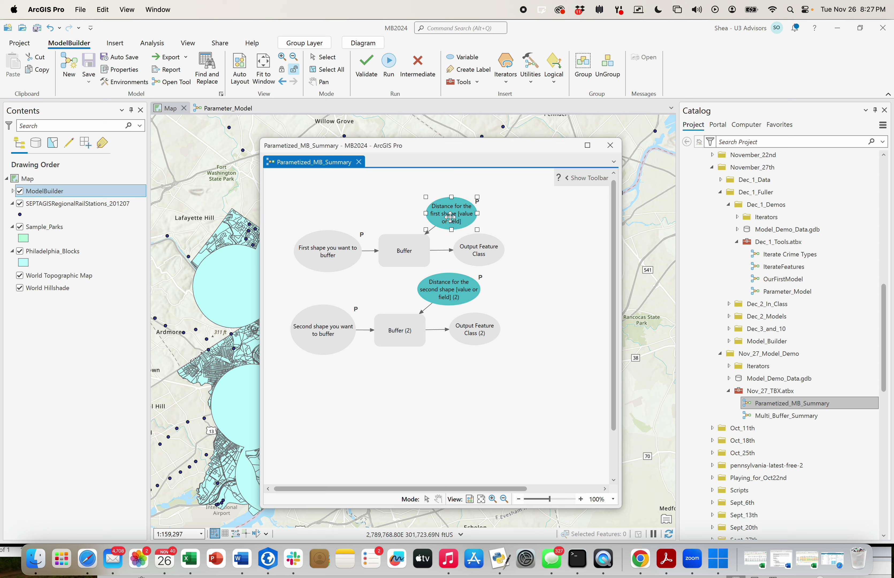
{"action": "left_click", "coordinate": [566, 258]}
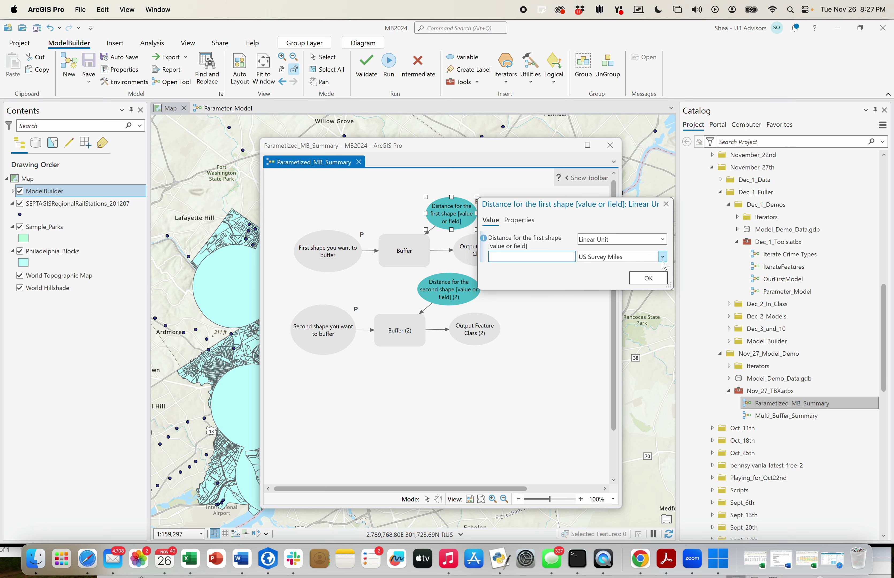
{"action": "left_click", "coordinate": [444, 290]}
{"action": "double_click", "coordinate": [444, 290]}
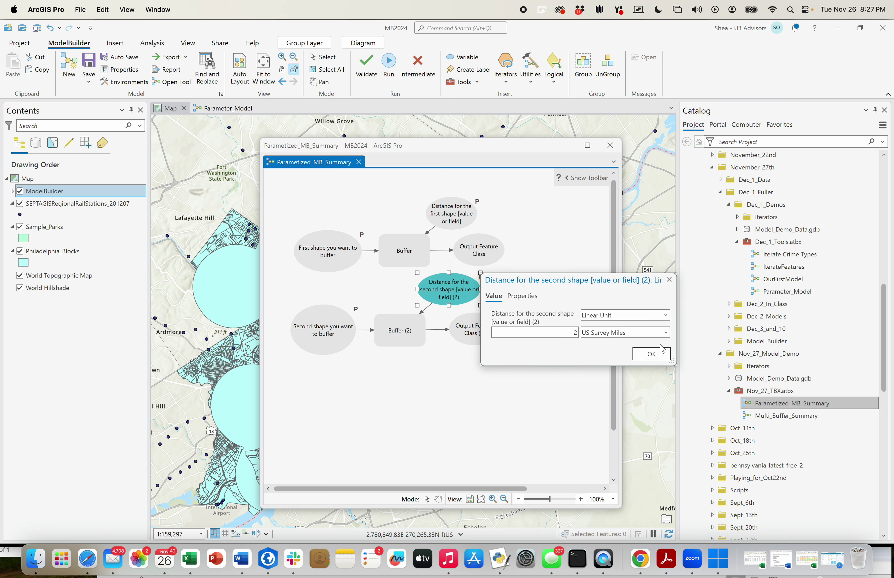
{"action": "left_click", "coordinate": [568, 333]}
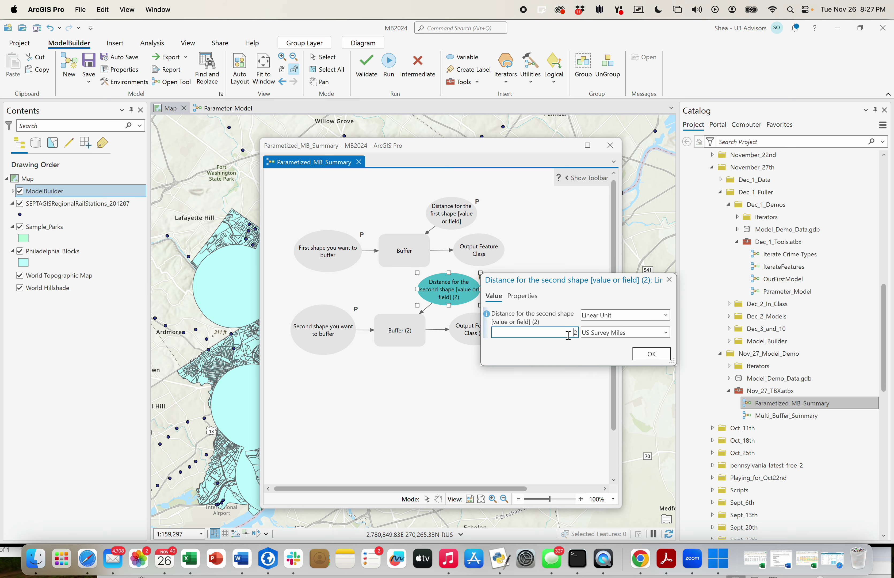
{"action": "left_click", "coordinate": [651, 353]}
{"action": "left_click", "coordinate": [90, 64]}
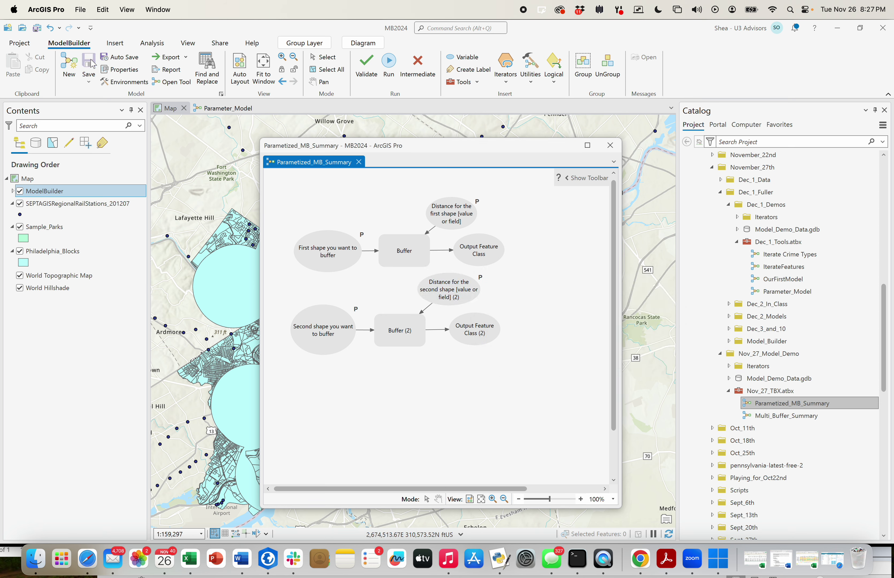
- Open the Parametized_MB_Summary tool to check that its distance parameters are blank, and return to the project contents
{"action": "left_click", "coordinate": [782, 404]}
{"action": "double_click", "coordinate": [782, 404]}
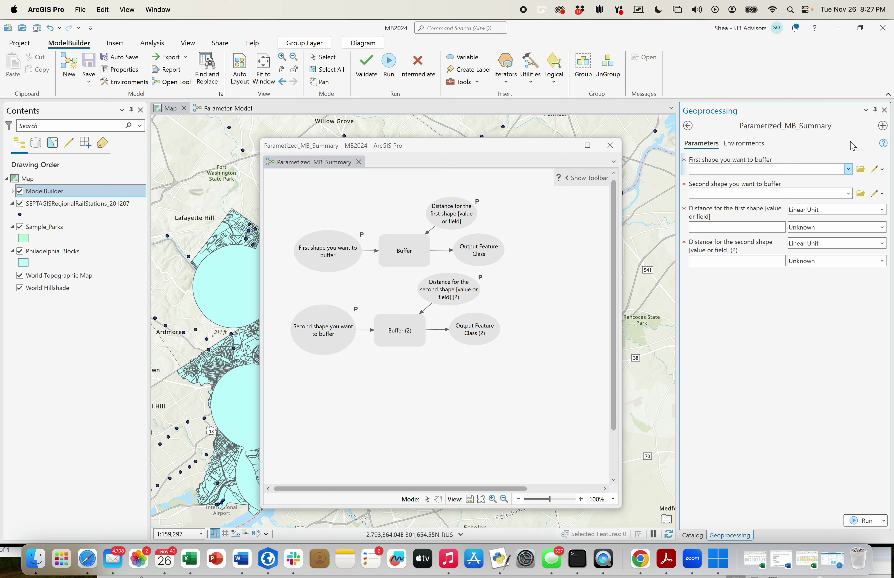
{"action": "left_click", "coordinate": [687, 126]}
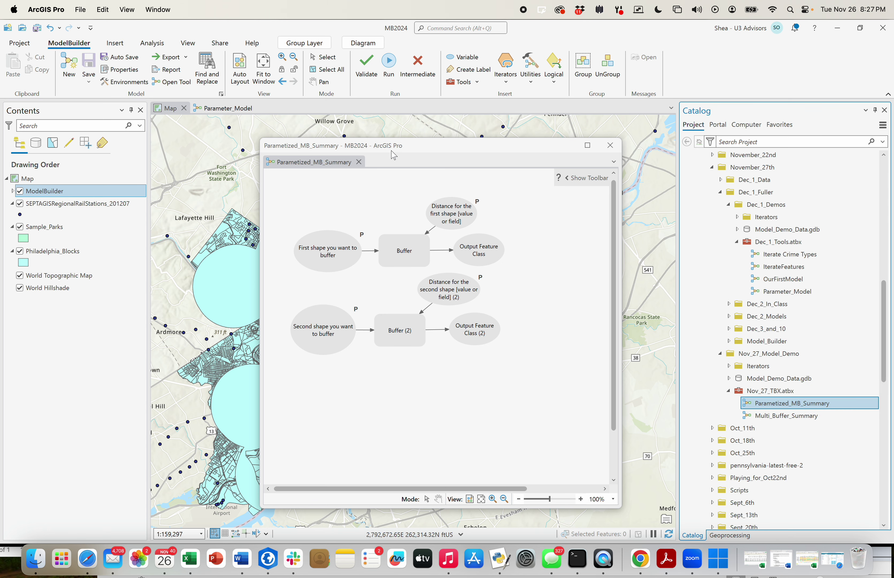
- Open the parameter list in Parametized_MB_Summary's properties and widen the columns so the labels, names and data types are readable
{"action": "mouse_move", "coordinate": [785, 409]}
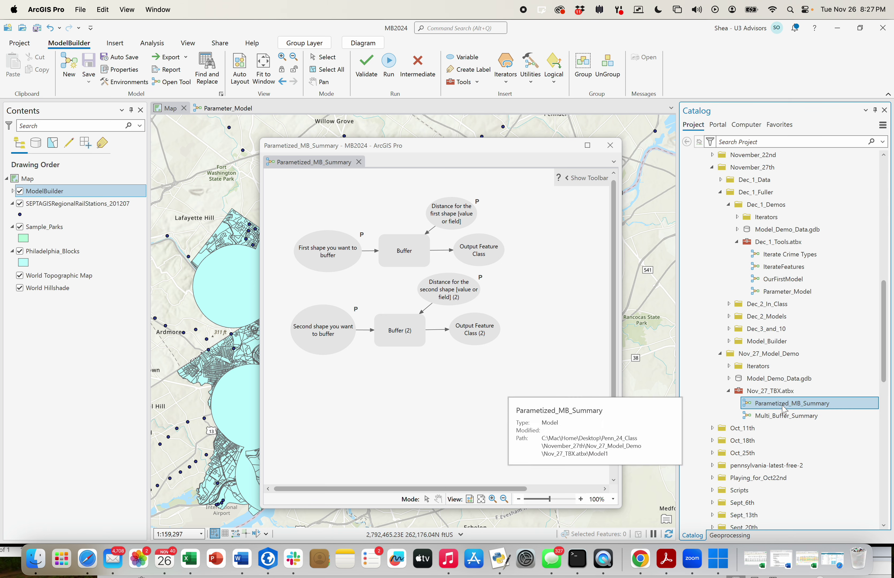
{"action": "right_click", "coordinate": [779, 406]}
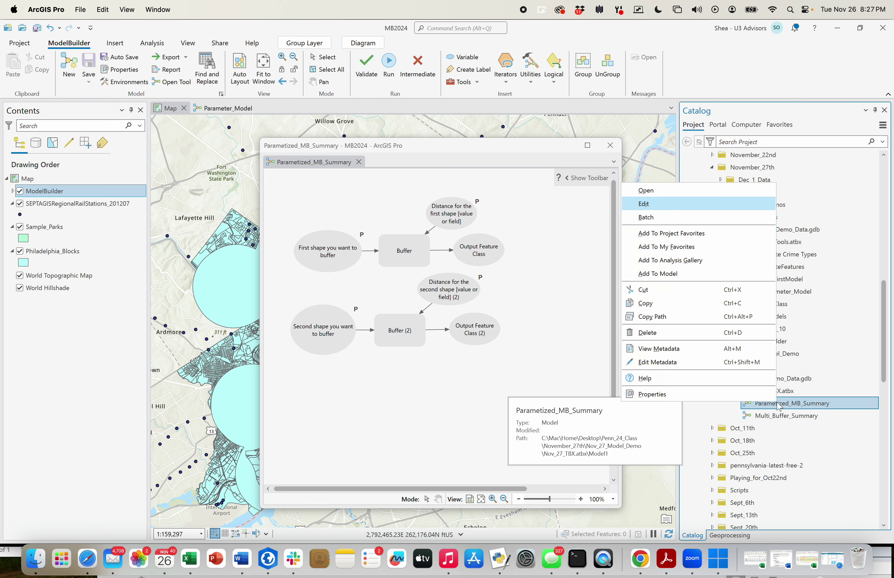
{"action": "left_click", "coordinate": [725, 394]}
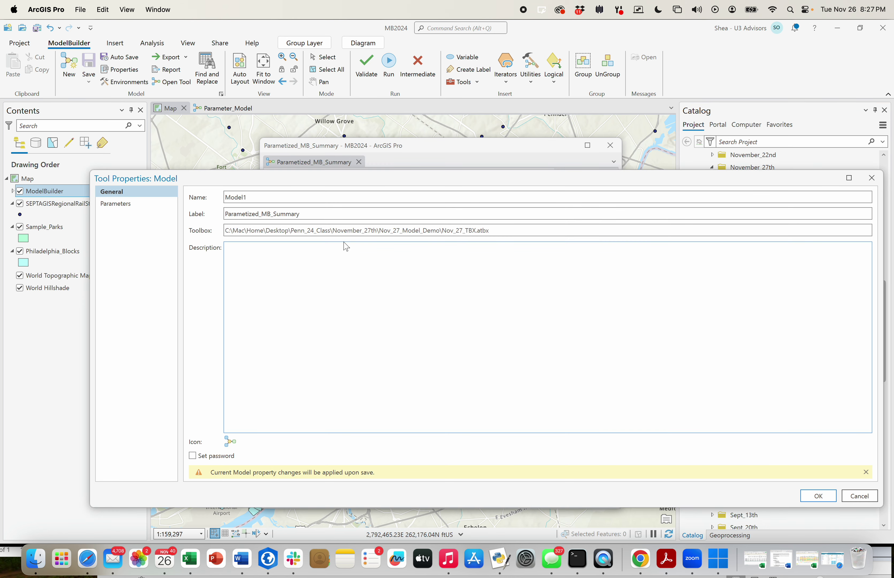
{"action": "left_click", "coordinate": [127, 205]}
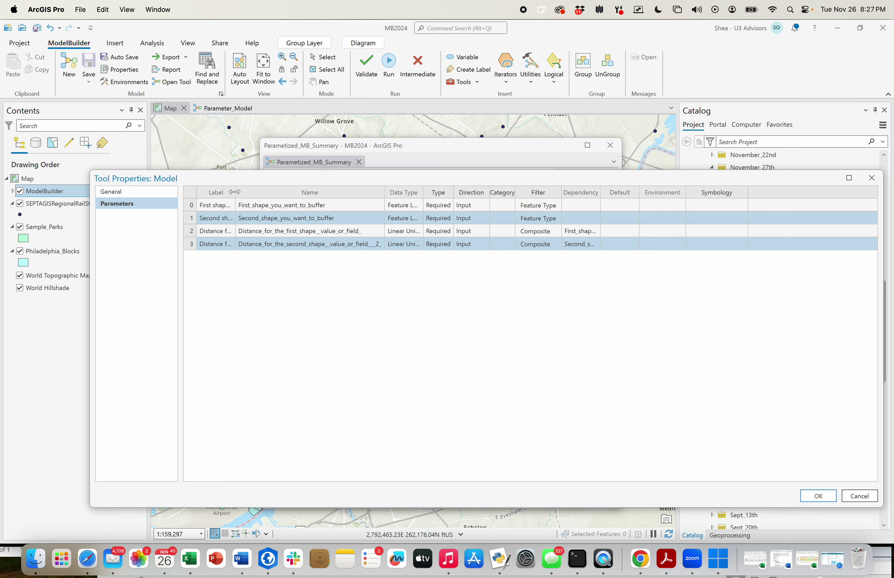
{"action": "left_click_drag", "start_coordinate": [235, 192], "coordinate": [361, 198]}
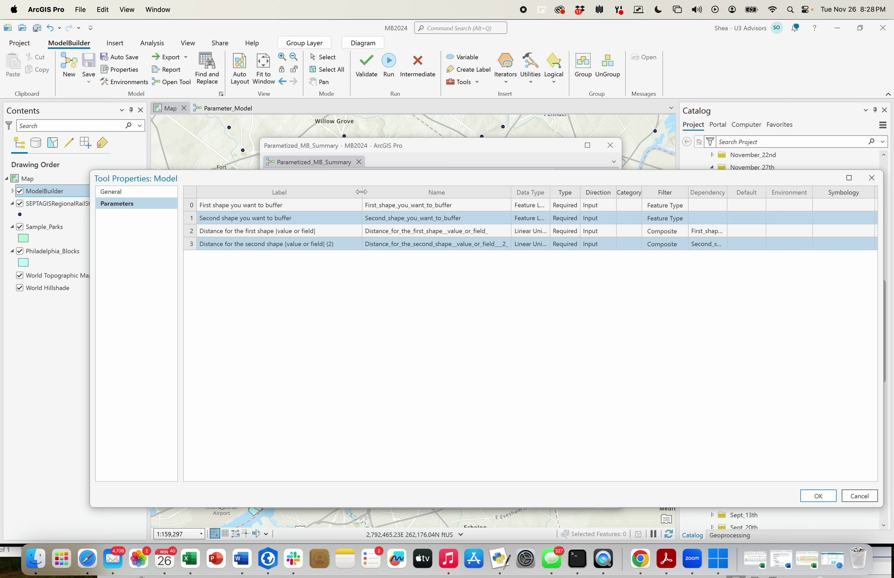
{"action": "mouse_move", "coordinate": [361, 192]}
{"action": "left_mouse_down"}
{"action": "mouse_move", "coordinate": [342, 192]}
{"action": "mouse_move", "coordinate": [351, 192]}
{"action": "left_mouse_up"}
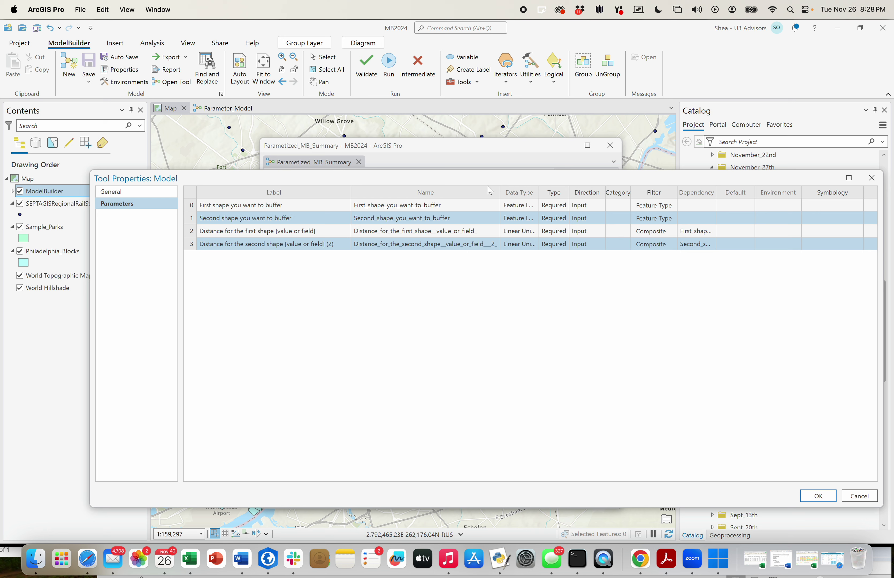
{"action": "left_click_drag", "start_coordinate": [499, 194], "coordinate": [600, 193]}
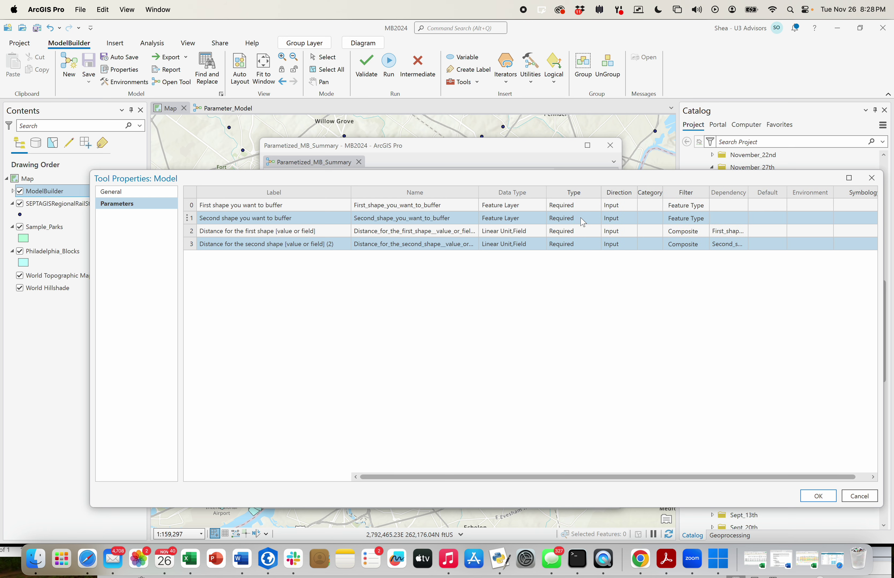
- Move the first shape's distance parameter directly below the first shape parameter, apply the new order and save the model
{"action": "left_click", "coordinate": [580, 218]}
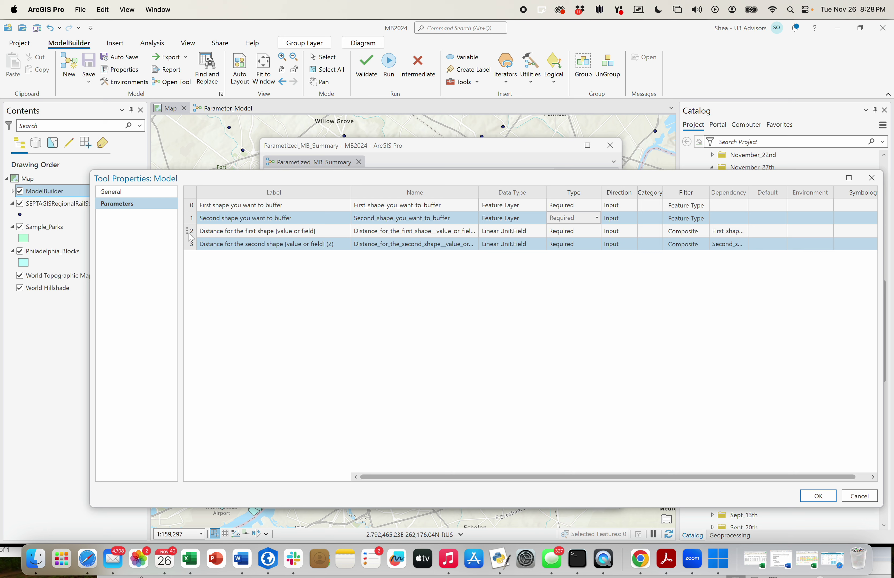
{"action": "left_click_drag", "start_coordinate": [191, 237], "coordinate": [196, 218]}
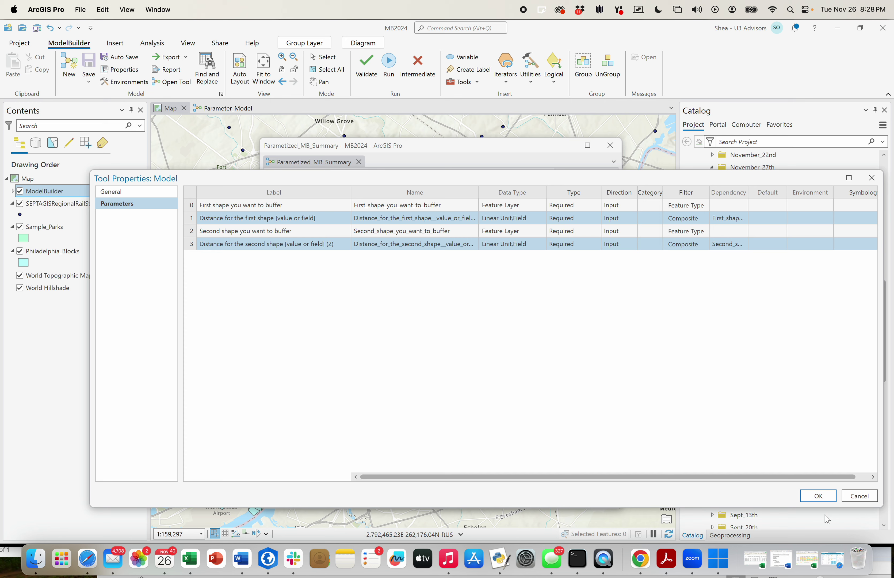
{"action": "left_click", "coordinate": [815, 496]}
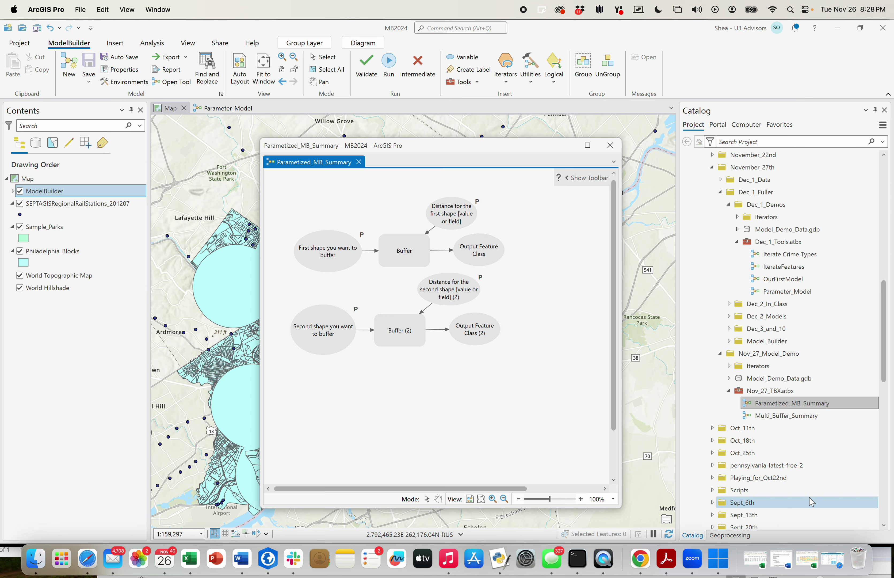
{"action": "double_click", "coordinate": [774, 404]}
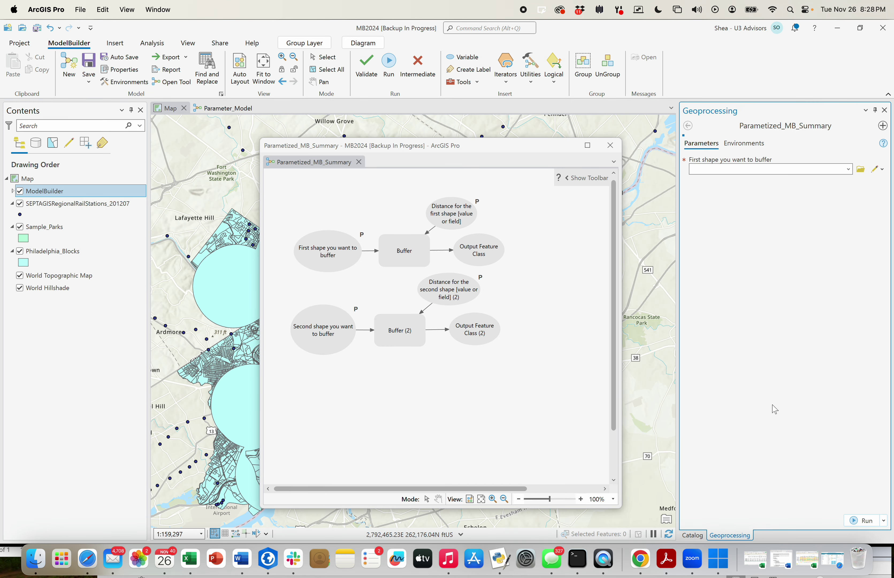
{"action": "left_click", "coordinate": [687, 127]}
{"action": "left_click", "coordinate": [88, 64]}
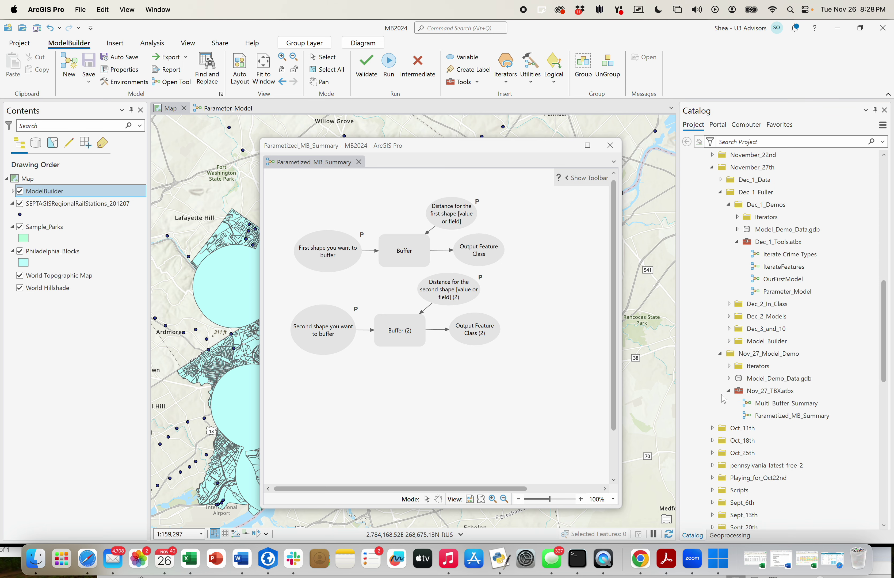
- Reopen the Parametized_MB_Summary tool to check the parameter order, widening the pane to read the labels
{"action": "double_click", "coordinate": [781, 403]}
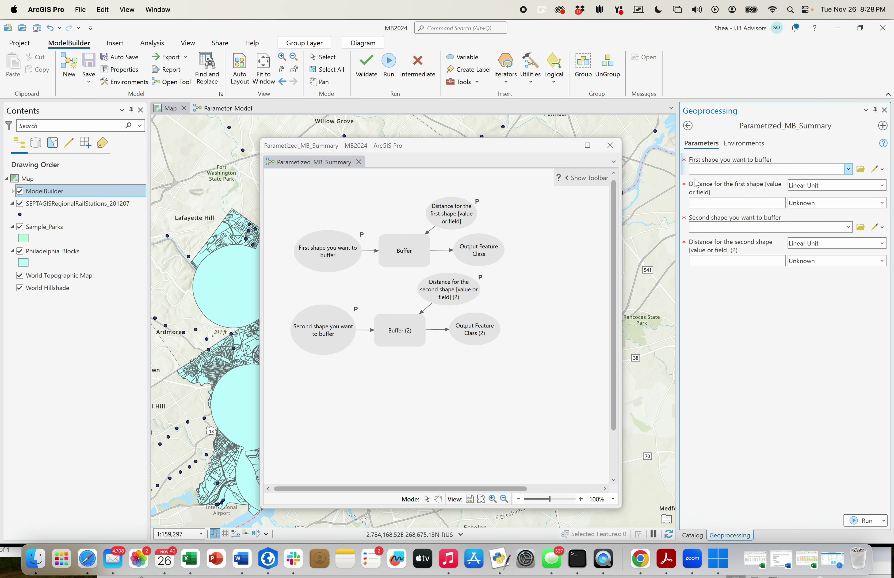
{"action": "left_click_drag", "start_coordinate": [678, 184], "coordinate": [652, 189]}
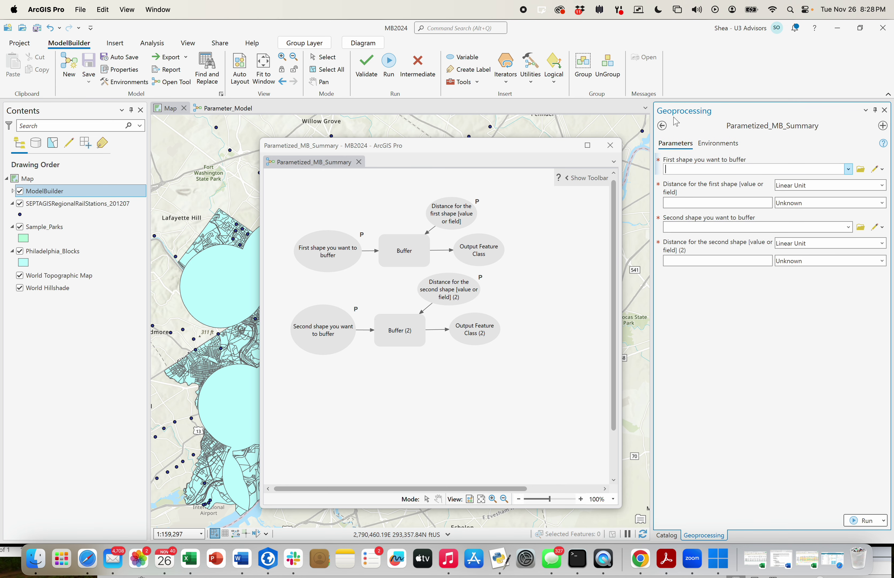
{"action": "left_click", "coordinate": [662, 126]}
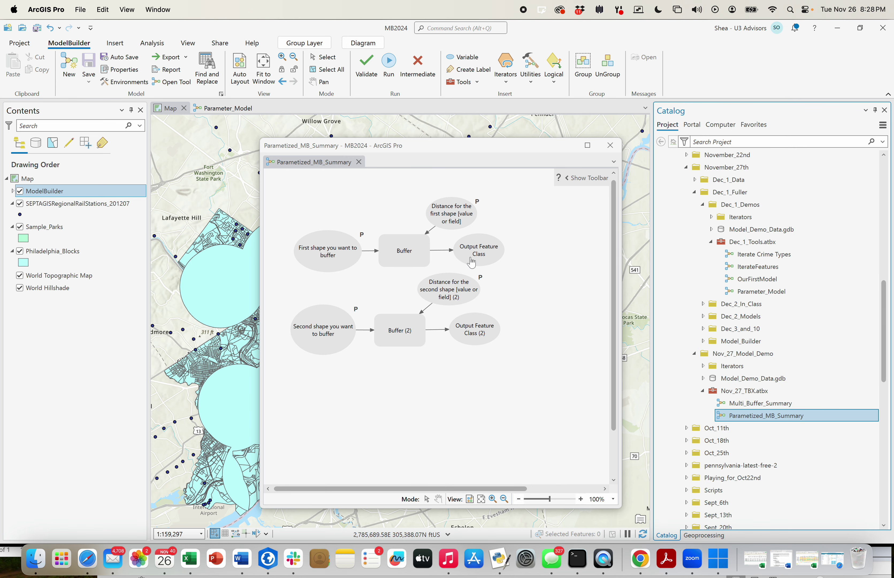
- Reposition and widen the Parametized_MB_Summary model window to make room for more elements
{"action": "left_click", "coordinate": [488, 153]}
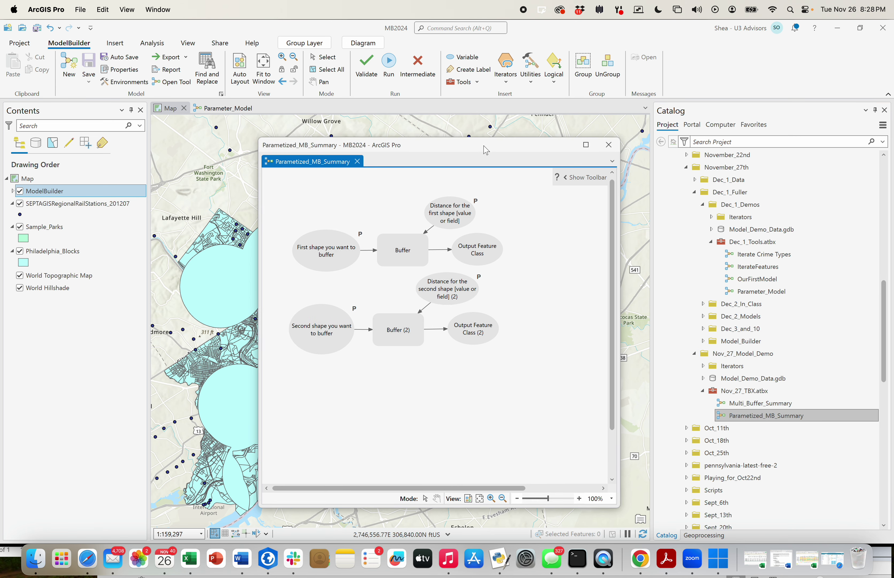
{"action": "left_click_drag", "start_coordinate": [487, 150], "coordinate": [451, 133]}
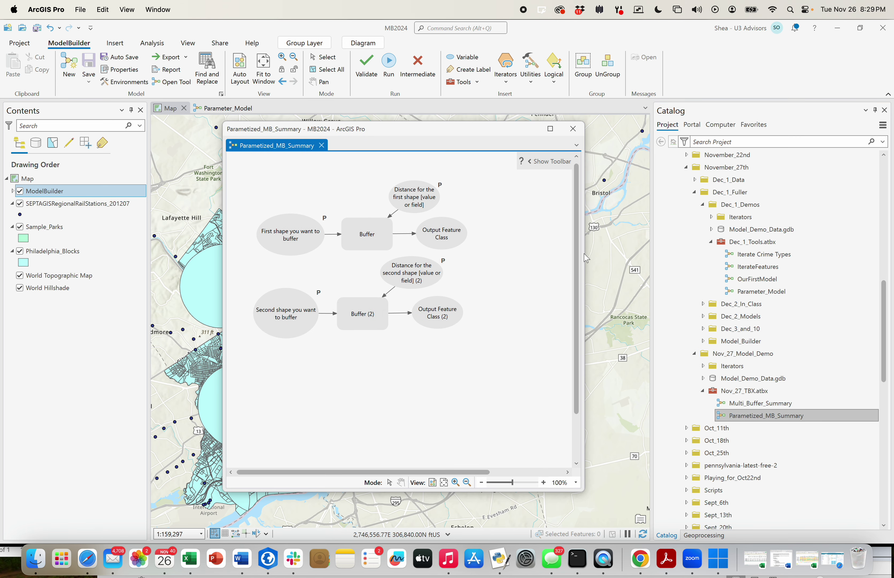
{"action": "left_click_drag", "start_coordinate": [585, 255], "coordinate": [668, 255]}
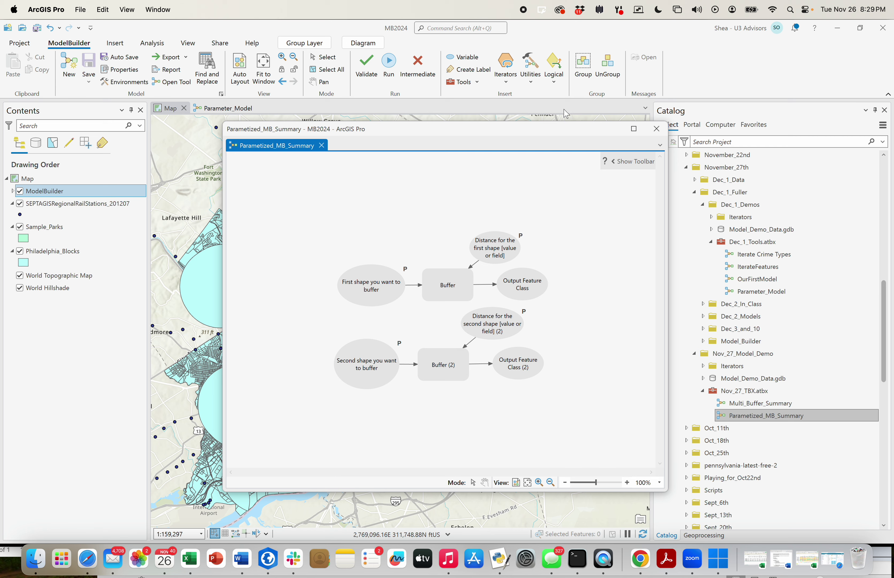
{"action": "left_click_drag", "start_coordinate": [550, 134], "coordinate": [504, 122]}
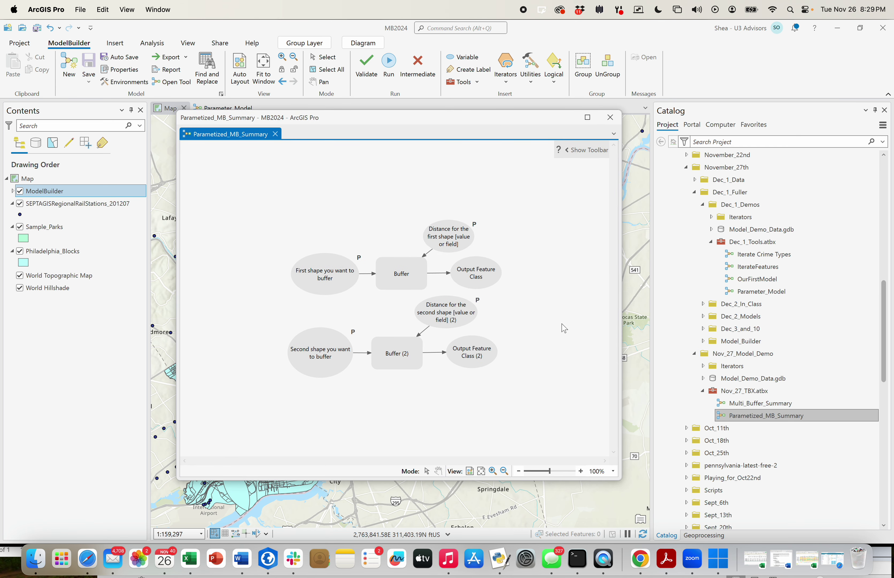
{"action": "left_click_drag", "start_coordinate": [620, 333], "coordinate": [708, 333]}
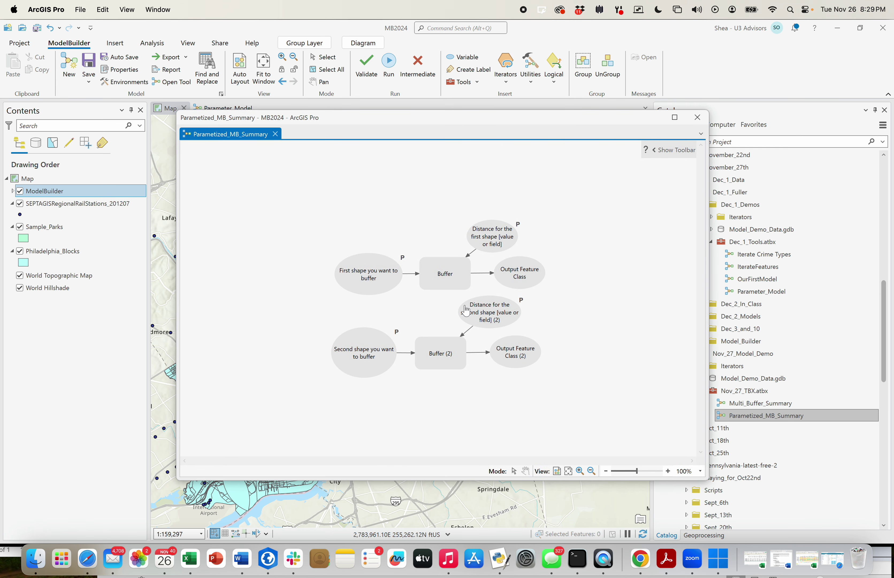
- Add the Intersect analysis tool to the model and place it with its output to the right of the two buffer outputs
{"action": "left_click", "coordinate": [477, 82]}
{"action": "double_click", "coordinate": [494, 97]}
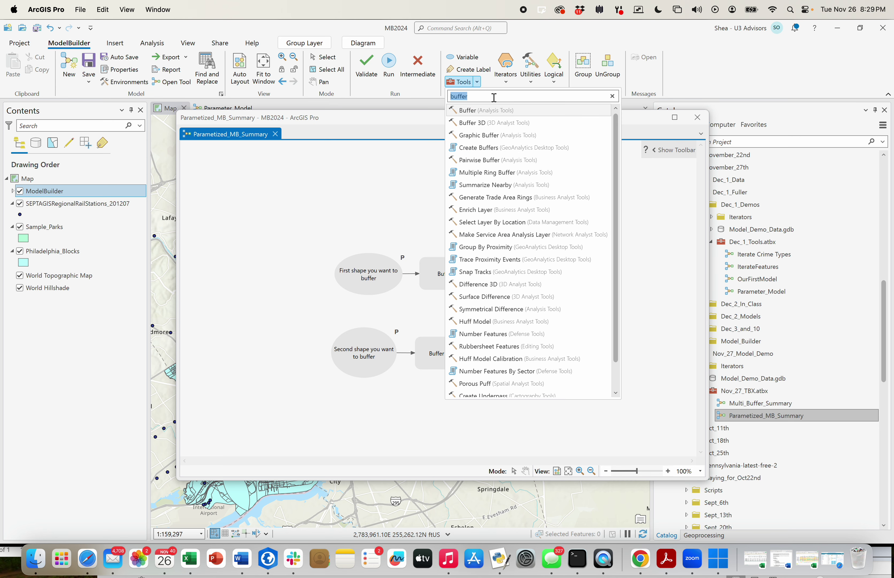
{"action": "type", "text": "intersect"}
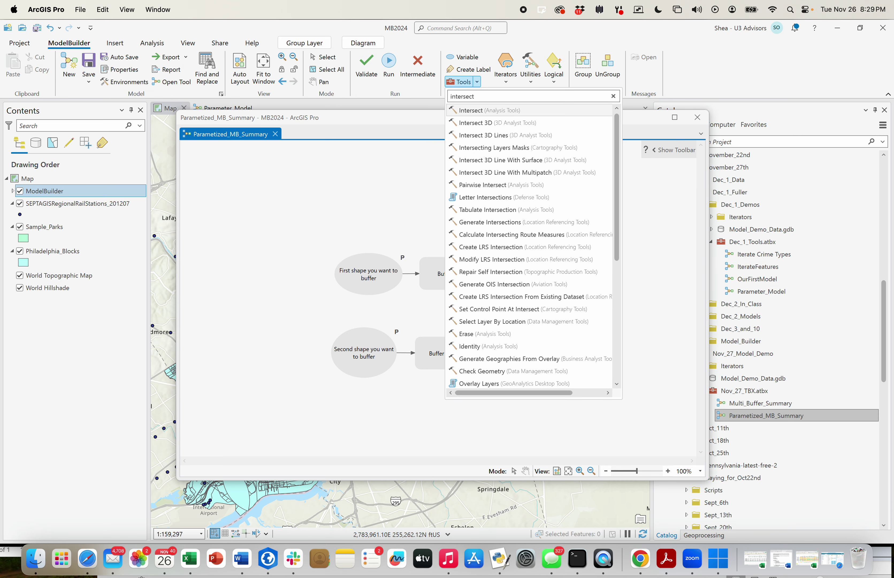
{"action": "left_click", "coordinate": [469, 110]}
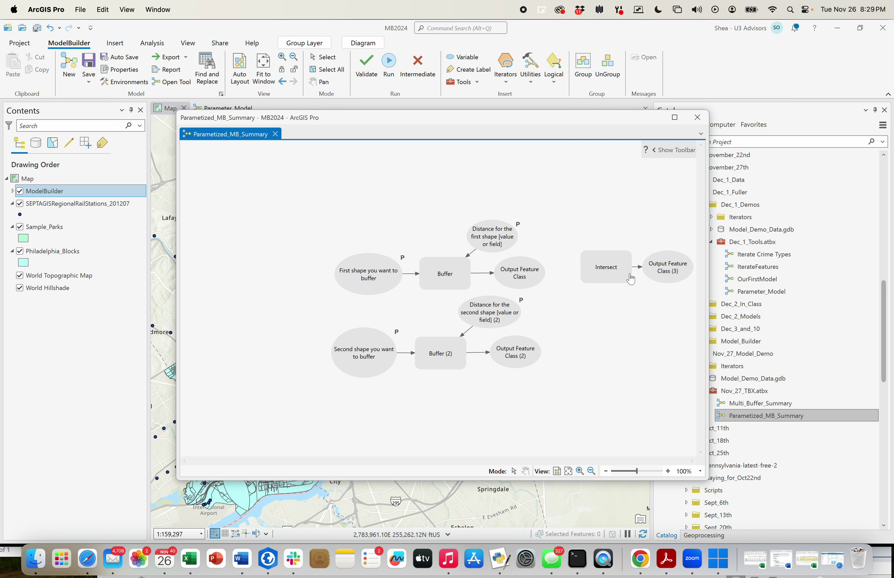
{"action": "left_click_drag", "start_coordinate": [612, 281], "coordinate": [593, 332]}
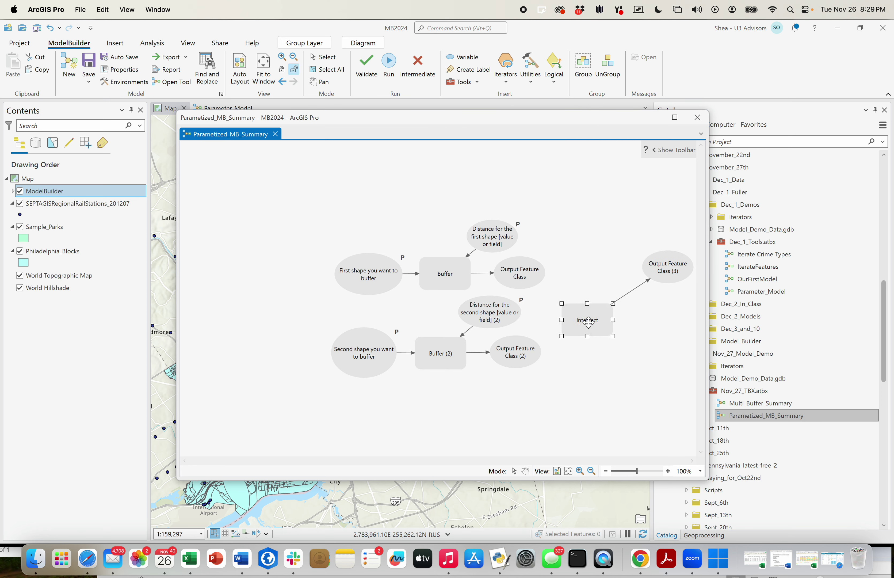
{"action": "left_click_drag", "start_coordinate": [669, 272], "coordinate": [799, 319]}
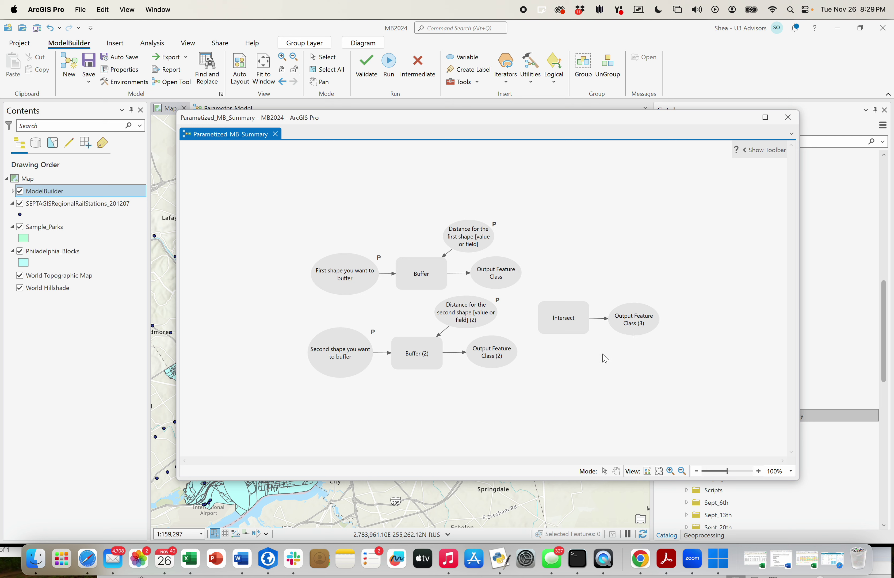
{"action": "left_click", "coordinate": [636, 318]}
{"action": "left_click", "coordinate": [690, 281]}
- Examine the output path setting of the first Buffer's Output Feature Class and close it without entering a path
{"action": "double_click", "coordinate": [500, 275]}
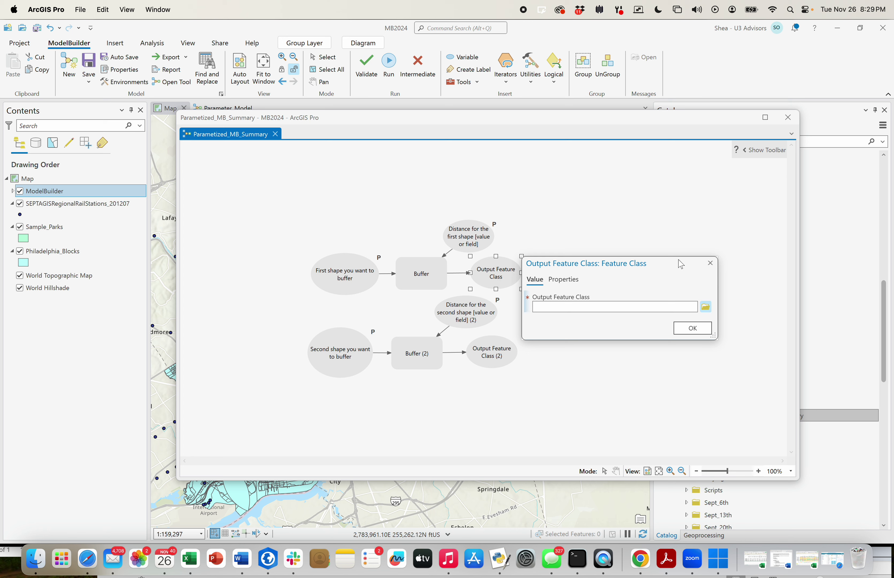
{"action": "left_click", "coordinate": [710, 263]}
{"action": "double_click", "coordinate": [492, 274]}
{"action": "left_click", "coordinate": [710, 263]}
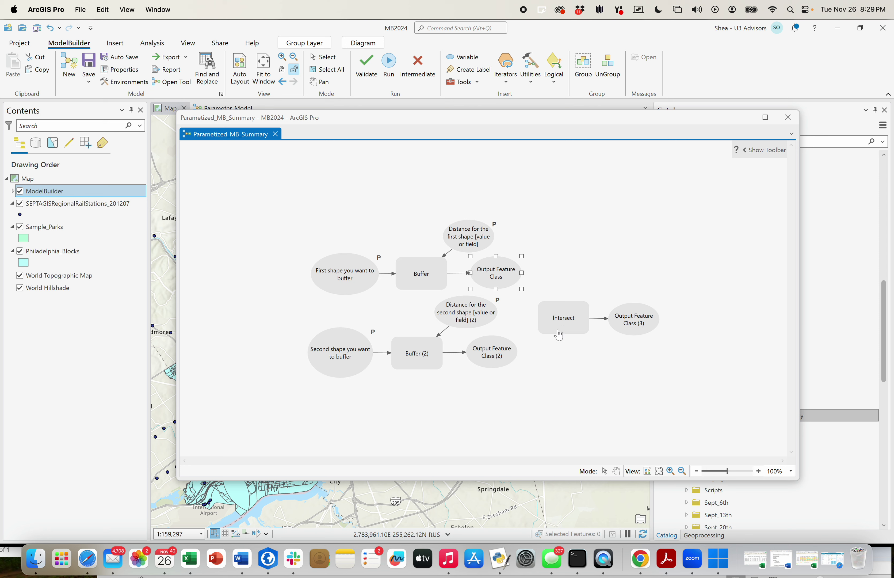
{"action": "double_click", "coordinate": [504, 277]}
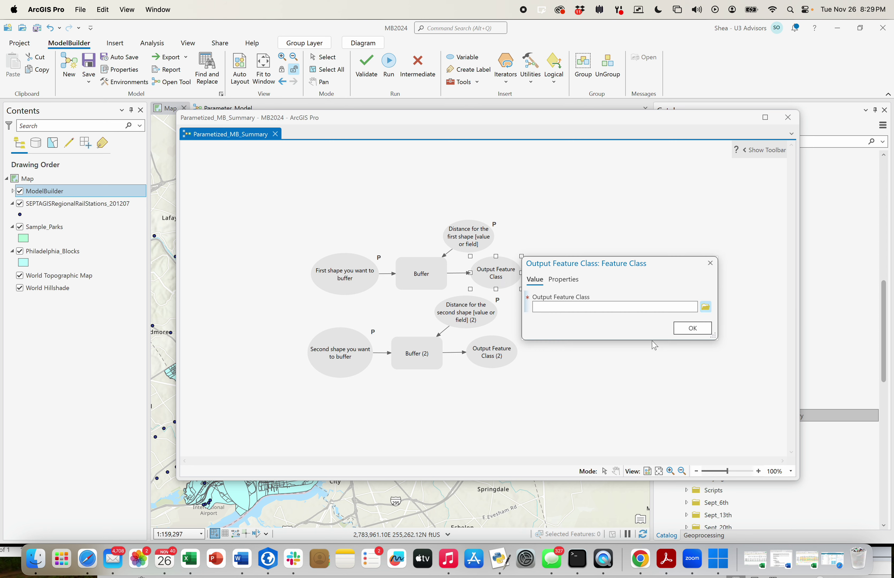
{"action": "left_click_drag", "start_coordinate": [652, 339], "coordinate": [667, 392]}
{"action": "left_click", "coordinate": [629, 307]}
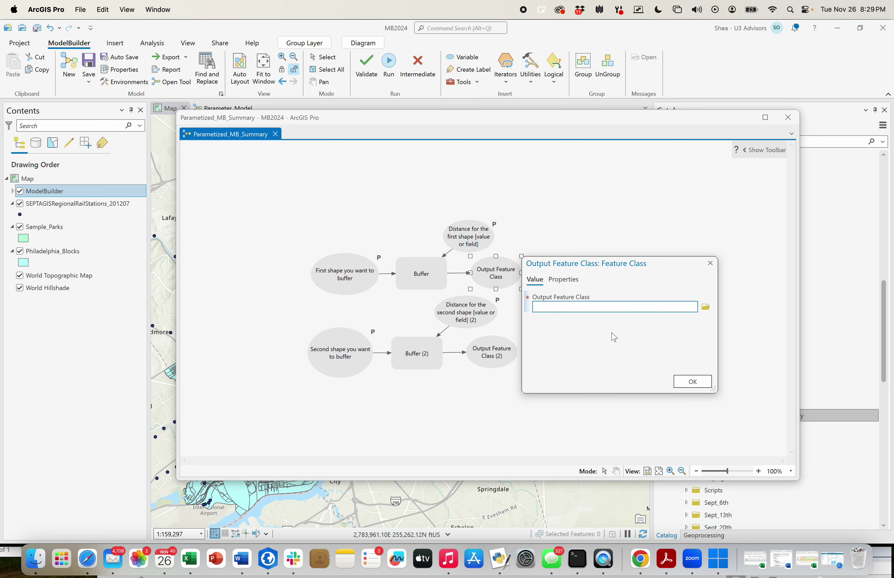
{"action": "left_click", "coordinate": [710, 263]}
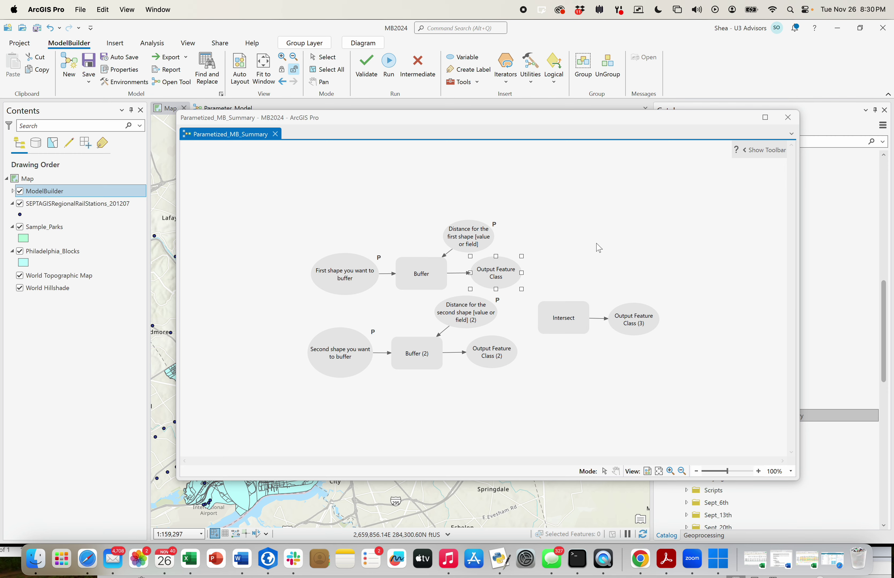
- Check the output path of the firstbuffer variable in Parameter_Model, and return to the Parametized_MB_Summary model
{"action": "left_click_drag", "start_coordinate": [370, 125], "coordinate": [588, 142]}
{"action": "left_click", "coordinate": [228, 112]}
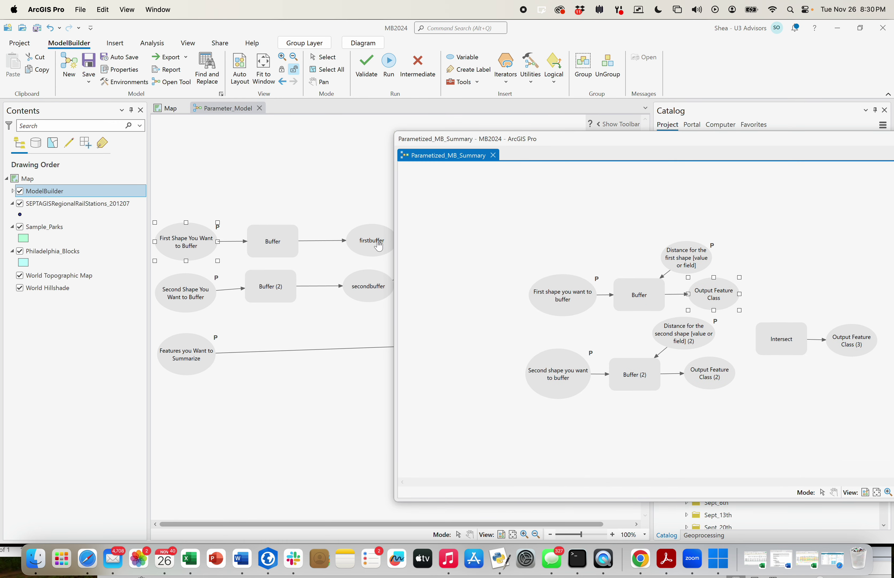
{"action": "left_click", "coordinate": [377, 243]}
{"action": "left_click_drag", "start_coordinate": [377, 243], "coordinate": [344, 240]}
{"action": "double_click", "coordinate": [344, 240]}
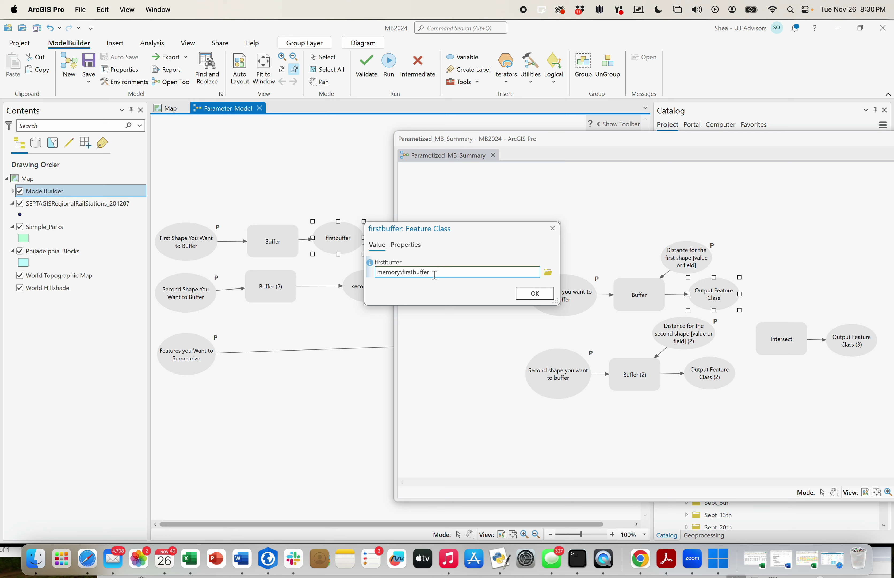
{"action": "left_click", "coordinate": [434, 274]}
{"action": "left_click", "coordinate": [551, 229]}
{"action": "left_click", "coordinate": [601, 141]}
{"action": "left_click_drag", "start_coordinate": [601, 141], "coordinate": [432, 120]}
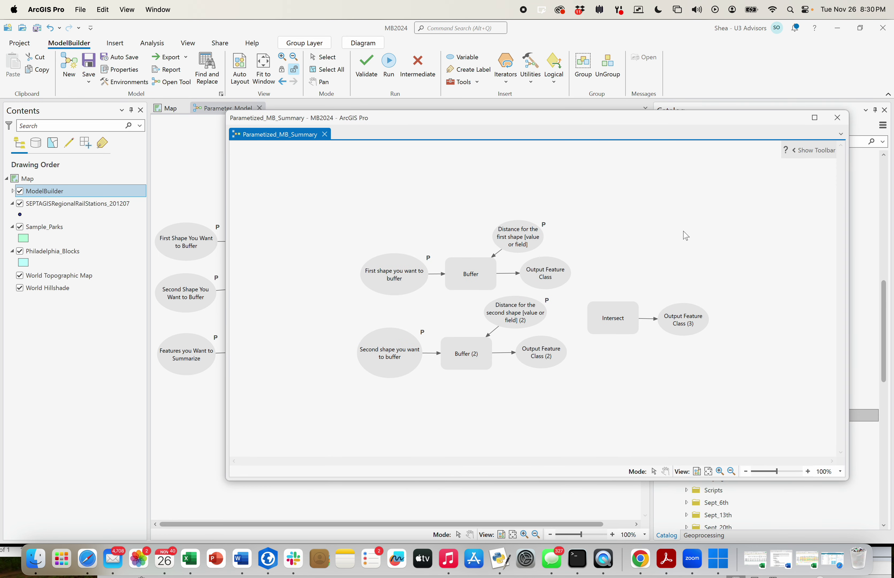
- Detach the Parametized_MB_Summary model as a floating window and widen it
{"action": "double_click", "coordinate": [634, 118]}
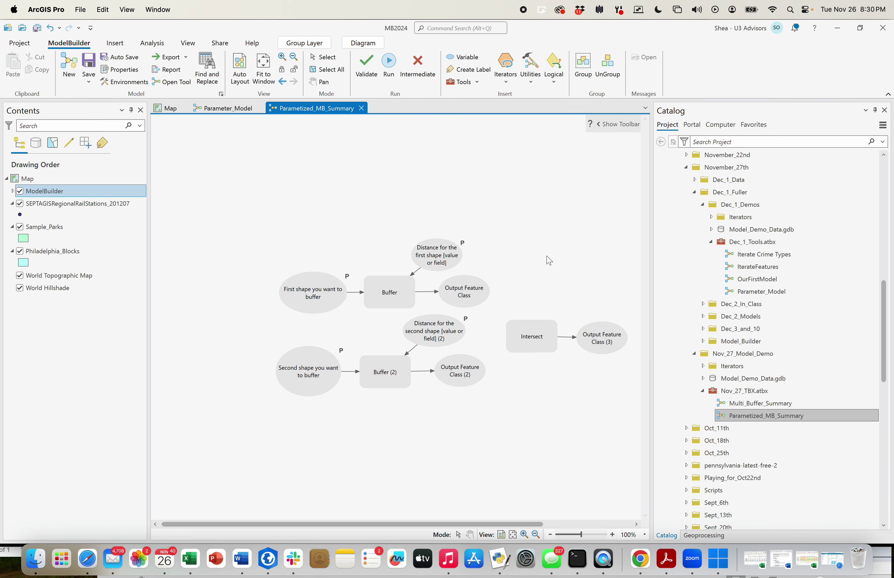
{"action": "left_click_drag", "start_coordinate": [329, 111], "coordinate": [475, 165]}
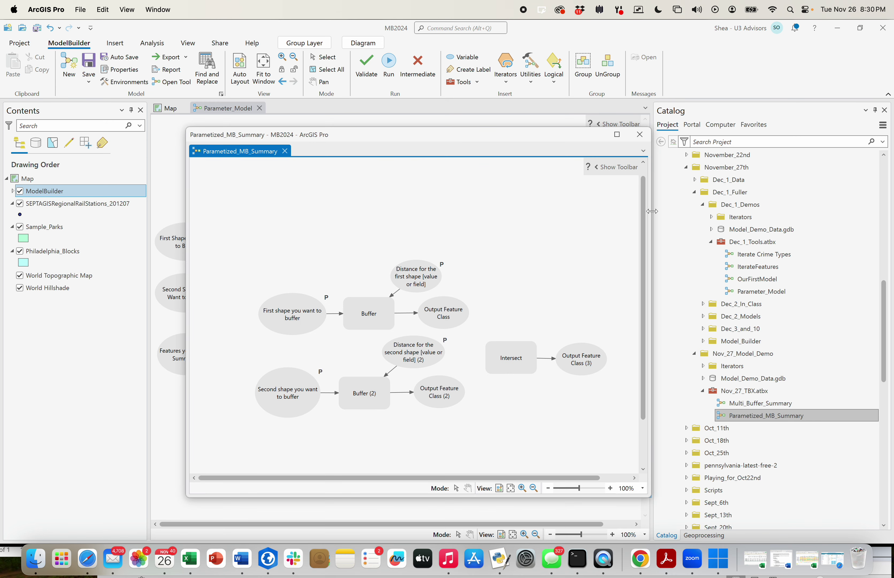
{"action": "left_click_drag", "start_coordinate": [651, 211], "coordinate": [762, 211]}
- Set the output path of the first Buffer's Output Feature Class to memory\firstbuffer
{"action": "double_click", "coordinate": [484, 290]}
{"action": "left_click", "coordinate": [579, 323]}
{"action": "left_click", "coordinate": [562, 324]}
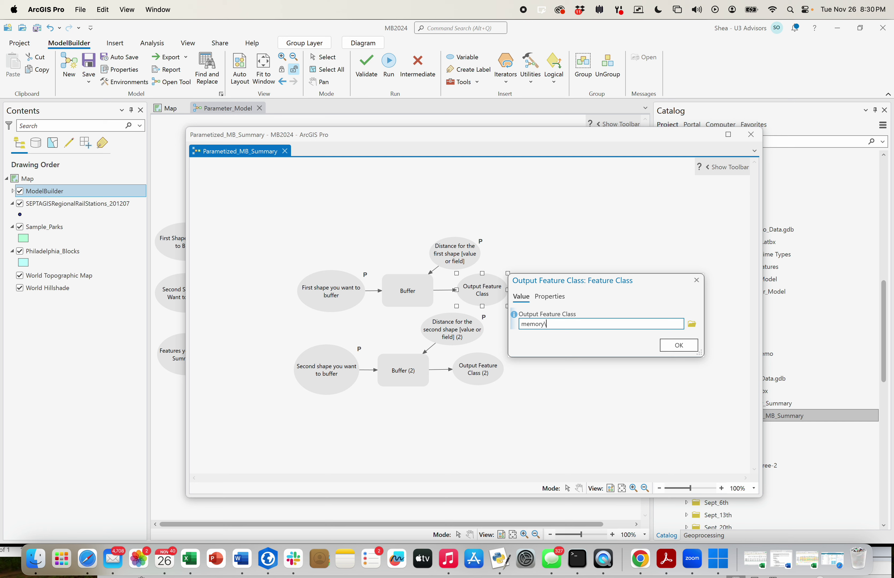
{"action": "type", "text": "memory\firstbuffer"}
{"action": "left_click", "coordinate": [679, 344]}
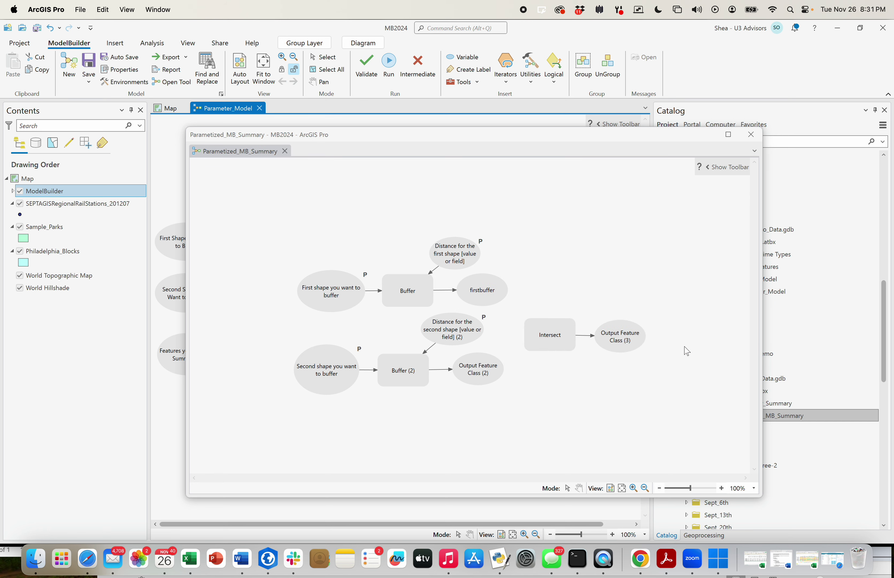
- Set the output path of the second Buffer's Output Feature Class (2) to memory\secondbuffer
{"action": "double_click", "coordinate": [485, 370]}
{"action": "type", "text": "memory\\secondbuffer"}
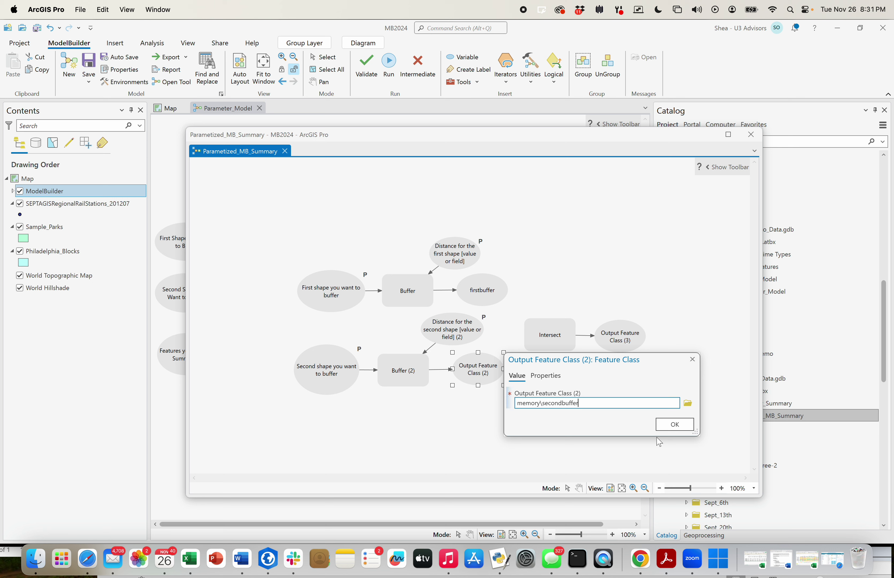
{"action": "left_click", "coordinate": [682, 429]}
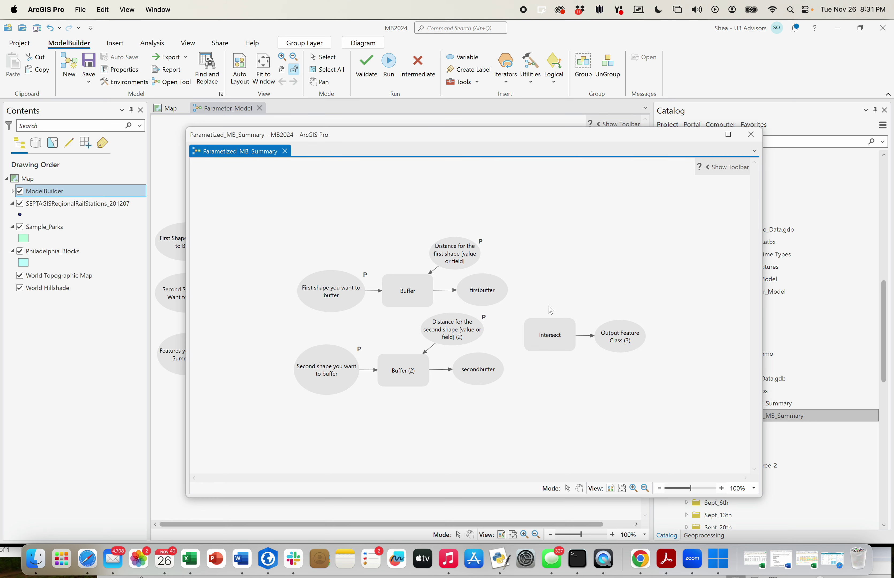
- Reposition Intersect and its output between the two buffer rows, and line up firstbuffer and secondbuffer with extra space beside their tools
{"action": "left_click_drag", "start_coordinate": [551, 332], "coordinate": [564, 318]}
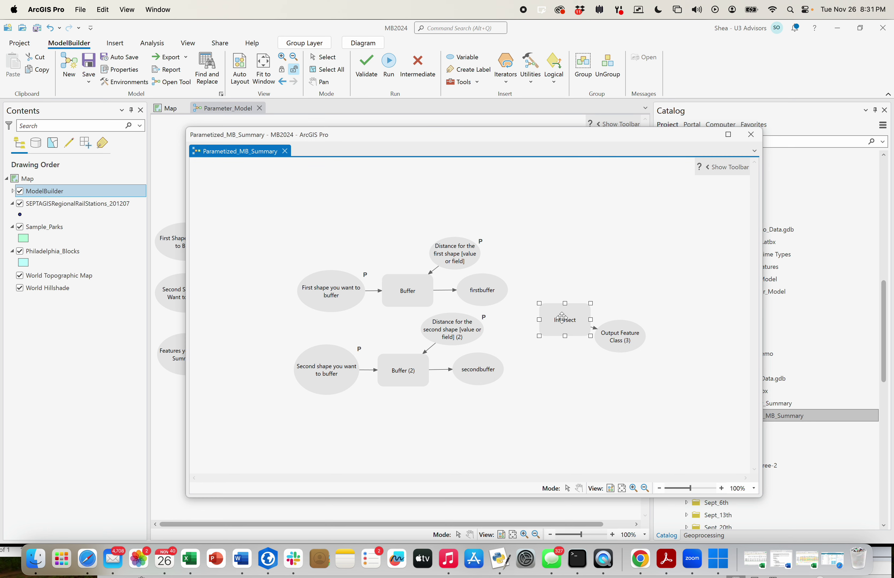
{"action": "mouse_move", "coordinate": [618, 338]}
{"action": "left_mouse_down"}
{"action": "mouse_move", "coordinate": [637, 317]}
{"action": "mouse_move", "coordinate": [624, 352]}
{"action": "mouse_move", "coordinate": [630, 324]}
{"action": "left_mouse_up"}
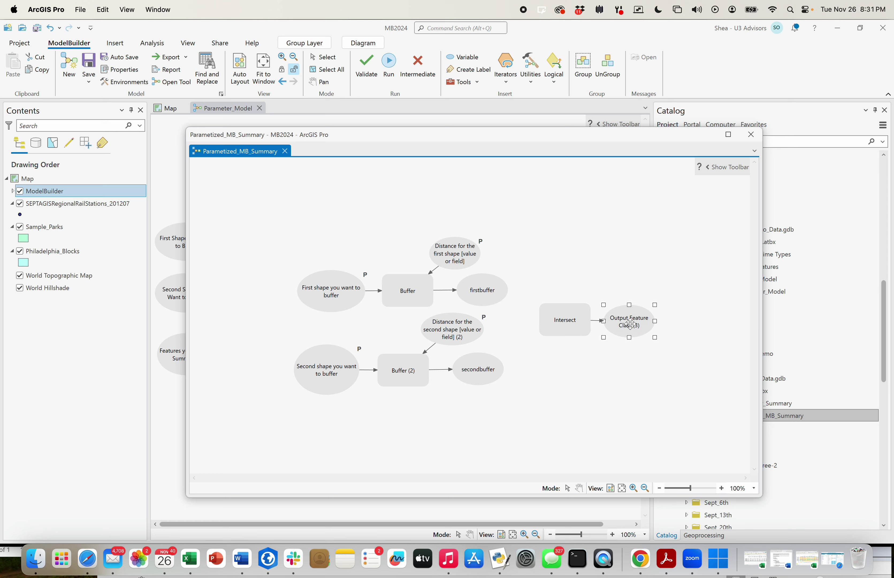
{"action": "left_click", "coordinate": [576, 387]}
{"action": "left_click_drag", "start_coordinate": [497, 371], "coordinate": [512, 369]}
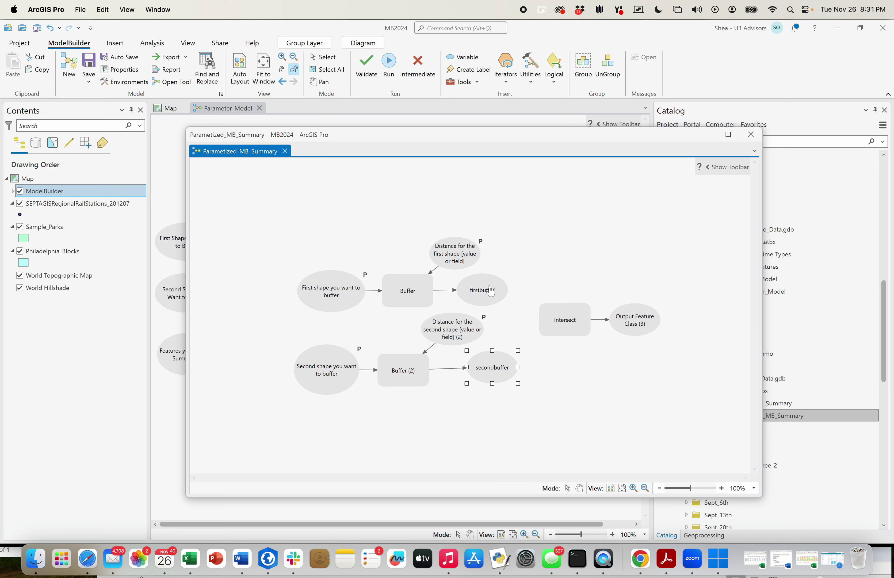
{"action": "left_click_drag", "start_coordinate": [483, 289], "coordinate": [499, 290]}
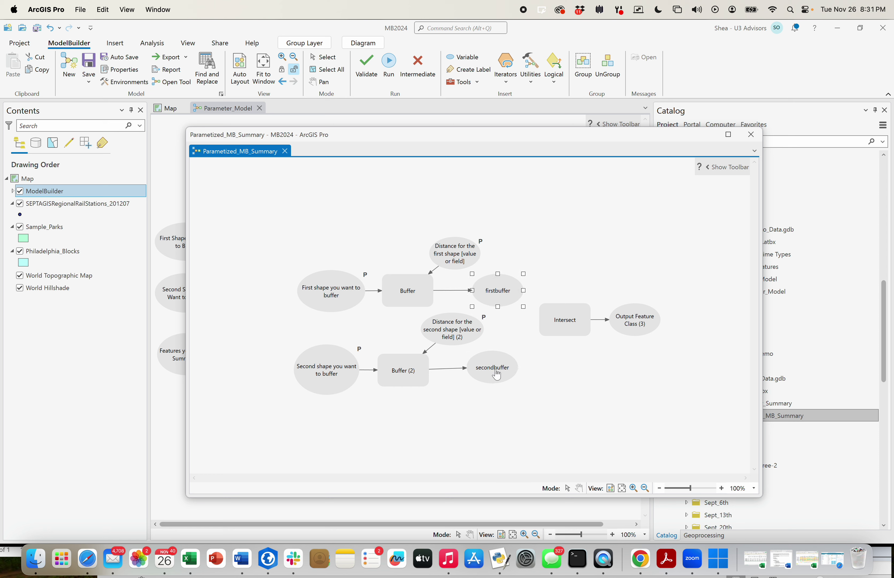
{"action": "left_click_drag", "start_coordinate": [493, 368], "coordinate": [498, 373]}
{"action": "left_click", "coordinate": [502, 222]}
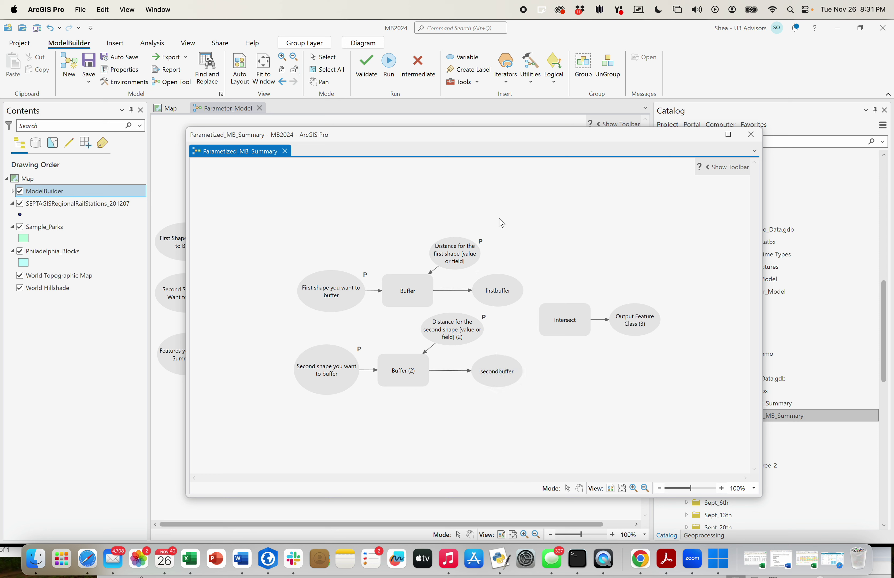
- Connect firstbuffer and secondbuffer to the Intersect tool as Input Features
{"action": "left_click_drag", "start_coordinate": [499, 291], "coordinate": [543, 311]}
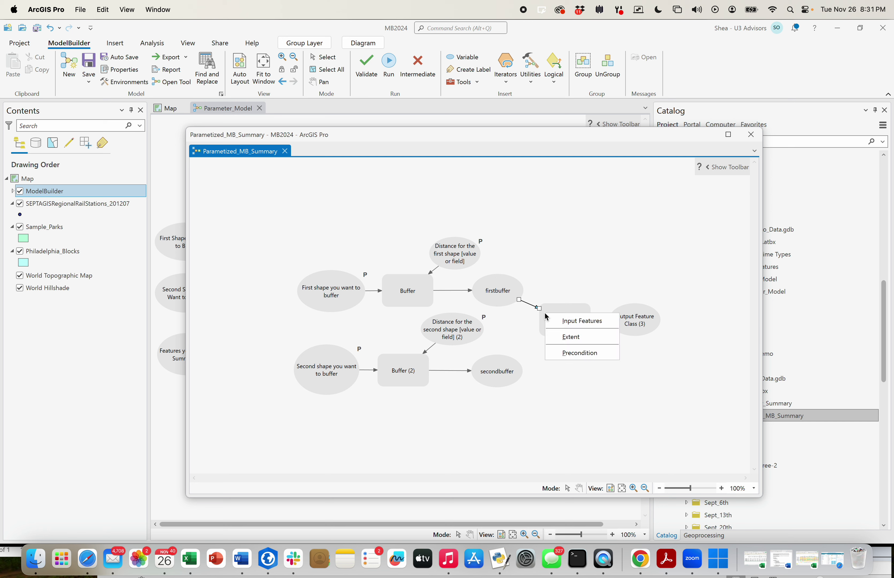
{"action": "left_click", "coordinate": [569, 322]}
{"action": "left_click_drag", "start_coordinate": [501, 372], "coordinate": [549, 331]}
{"action": "left_click", "coordinate": [566, 338]}
- Replace the default output path of Intersect's Output Feature Class (3) with memory\intersect
{"action": "left_click", "coordinate": [634, 322]}
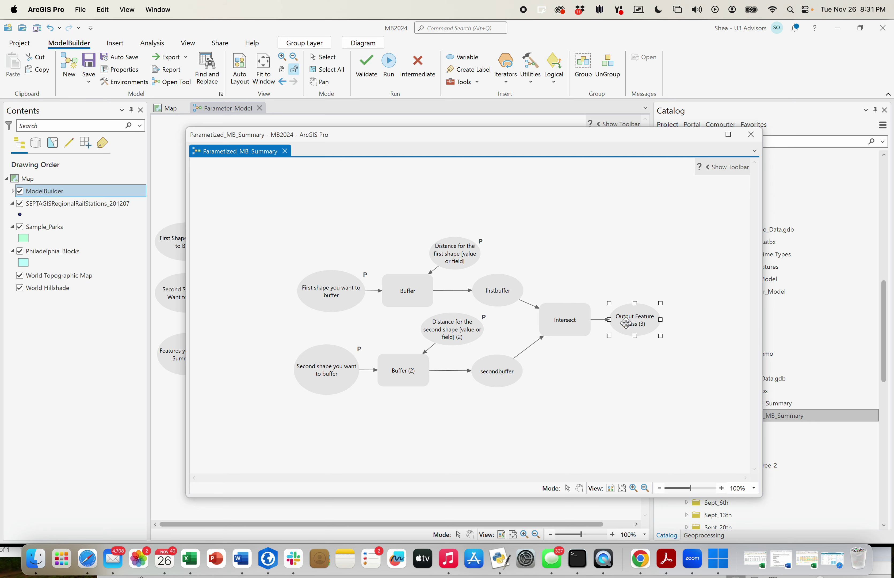
{"action": "double_click", "coordinate": [633, 322]}
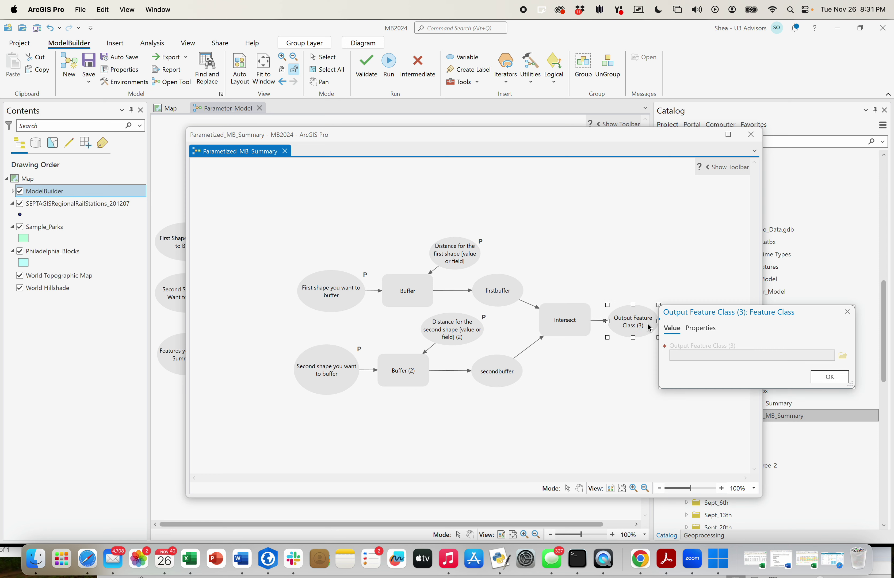
{"action": "left_click", "coordinate": [762, 355]}
{"action": "double_click", "coordinate": [724, 355]}
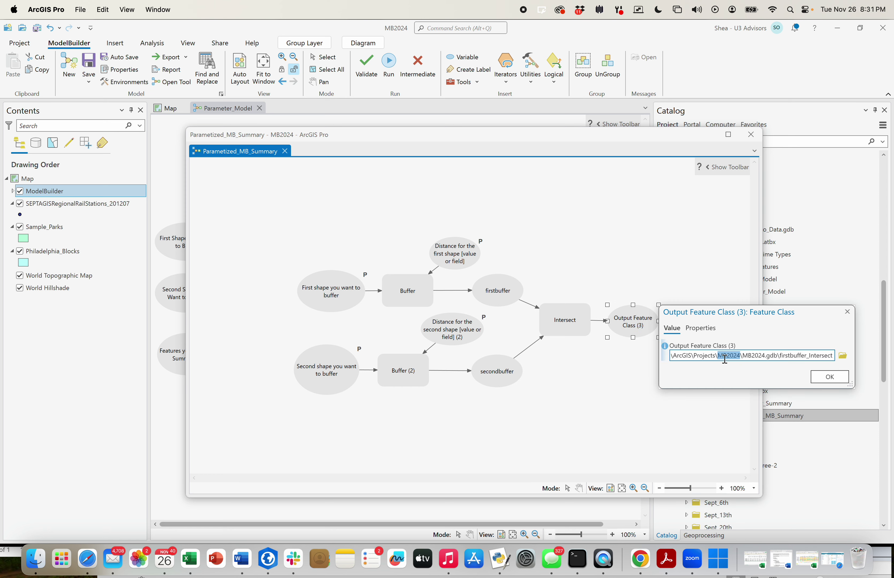
{"action": "triple_click", "coordinate": [781, 356]}
{"action": "key", "text": "BackSpace"}
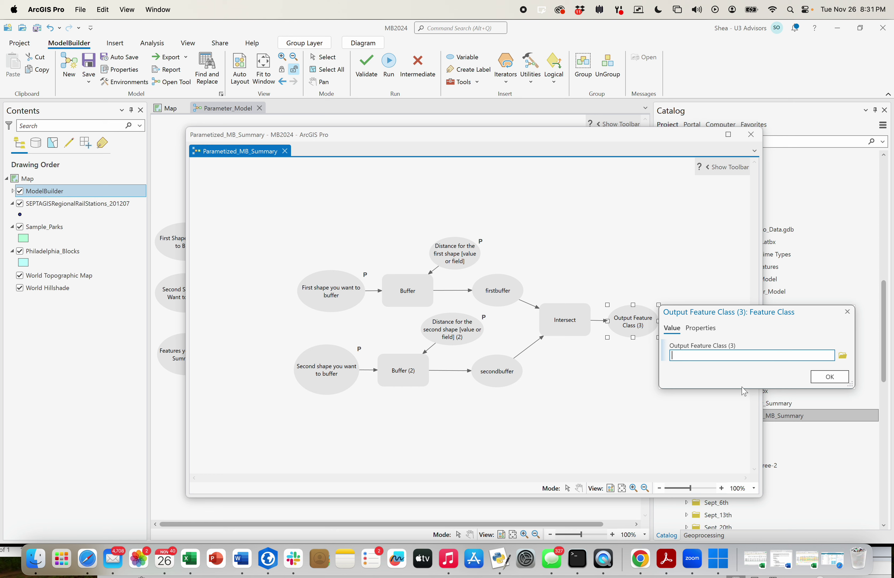
{"action": "left_click", "coordinate": [613, 382]}
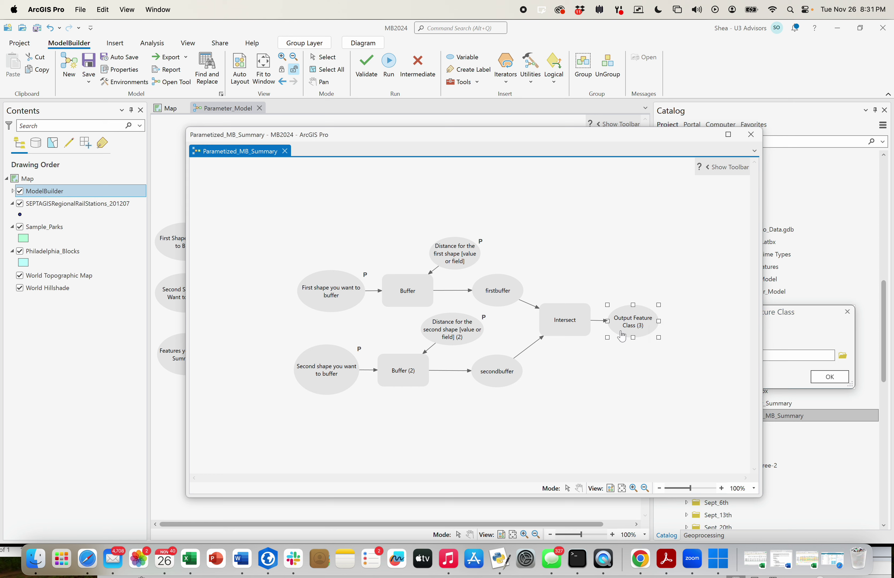
{"action": "double_click", "coordinate": [645, 321]}
{"action": "left_click", "coordinate": [720, 355]}
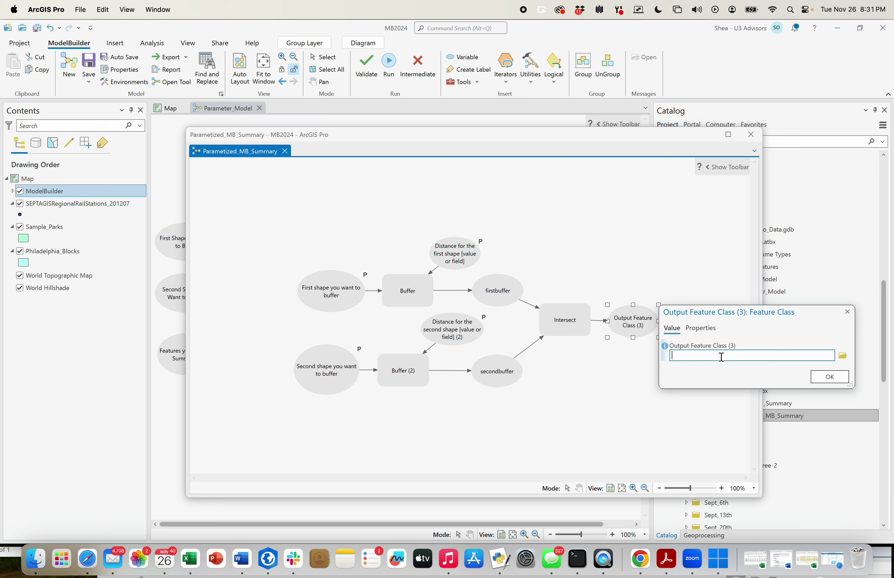
{"action": "type", "text": "memory\\intersect"}
{"action": "left_click", "coordinate": [829, 376]}
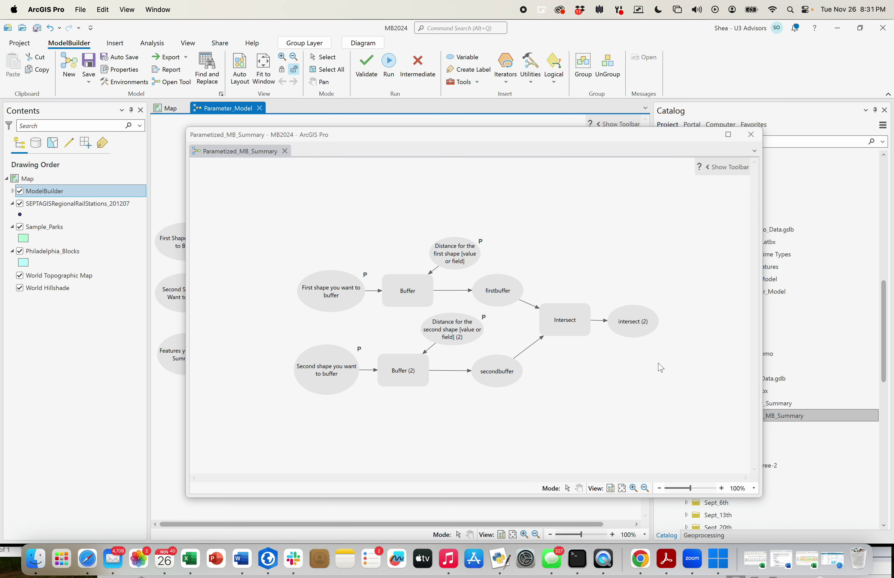
- Nudge the Intersect output slightly away from its tool and save the model
{"action": "left_click", "coordinate": [633, 329]}
{"action": "left_click_drag", "start_coordinate": [633, 329], "coordinate": [638, 330]}
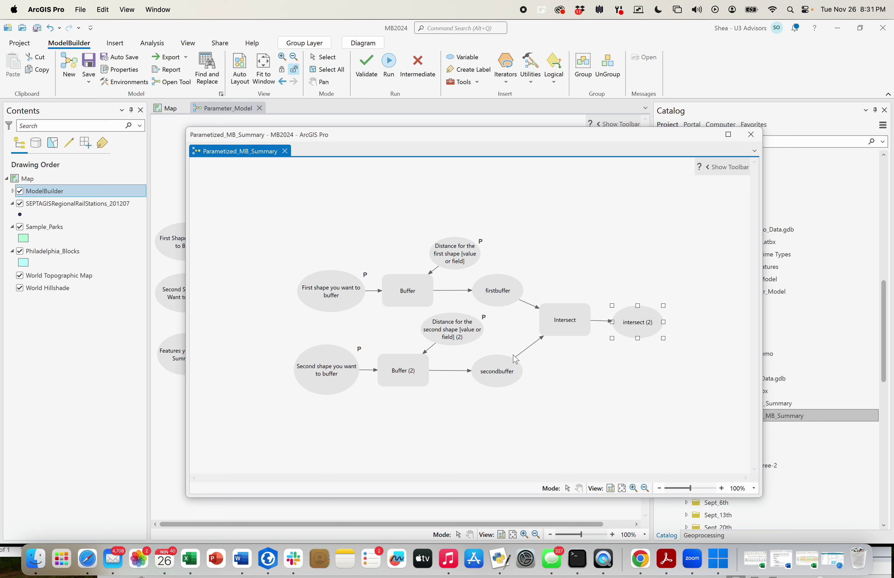
{"action": "left_click", "coordinate": [89, 65]}
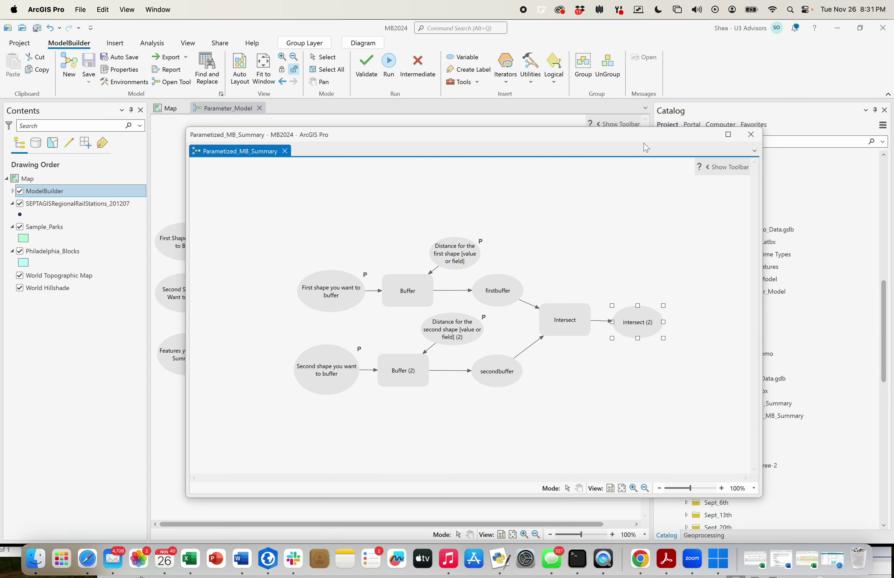
- Make room beside the model window, open Parametized_MB_Summary as a geoprocessing tool to examine its parameters, and return to the project catalog
{"action": "left_click_drag", "start_coordinate": [648, 138], "coordinate": [612, 126]}
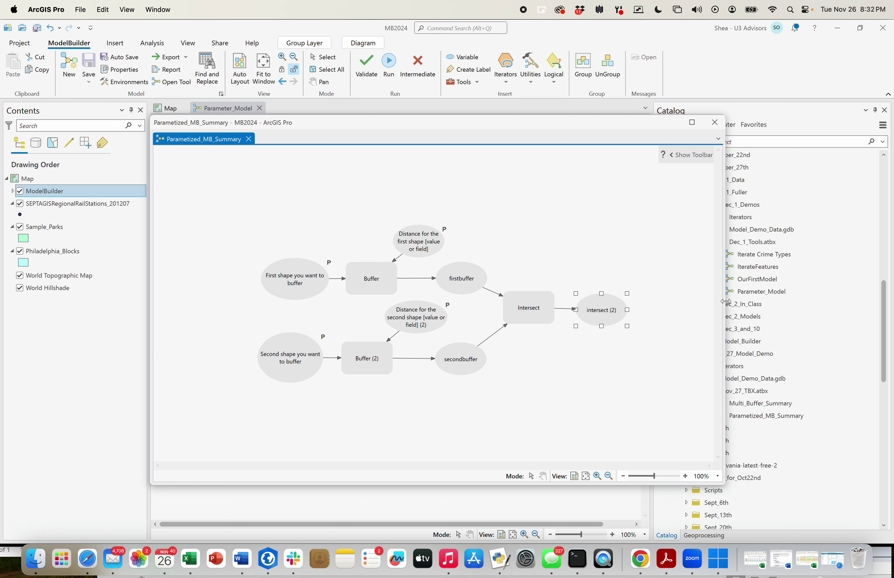
{"action": "left_click_drag", "start_coordinate": [726, 302], "coordinate": [681, 302]}
{"action": "left_click", "coordinate": [793, 417]}
{"action": "double_click", "coordinate": [794, 417]}
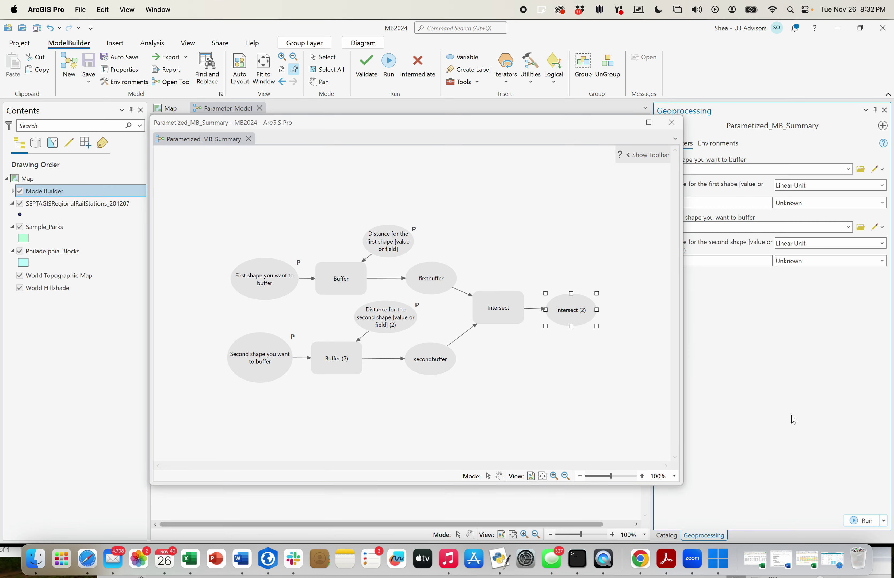
{"action": "left_click_drag", "start_coordinate": [579, 124], "coordinate": [549, 126]}
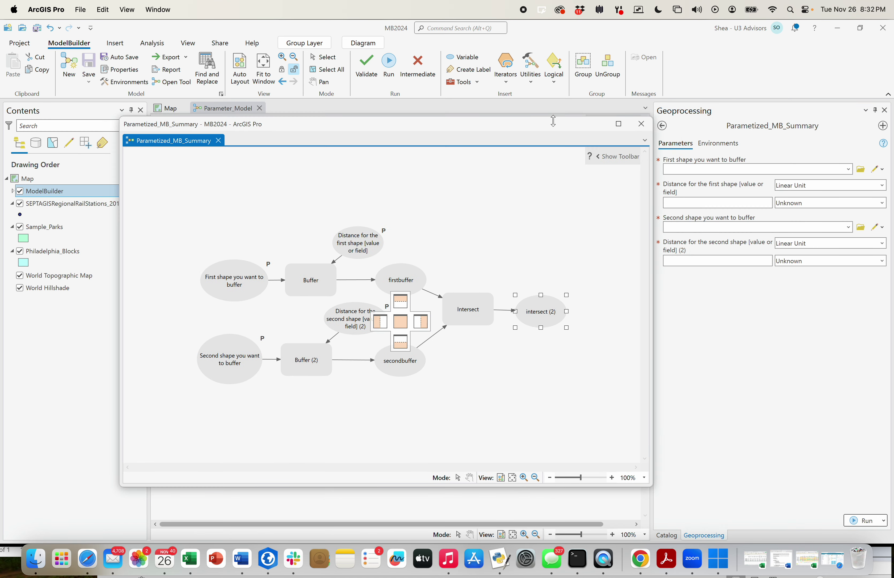
{"action": "left_click", "coordinate": [662, 126]}
- Search the model's tool list for "summar" and add the Summarize Within analysis tool to the model
{"action": "left_click", "coordinate": [551, 393]}
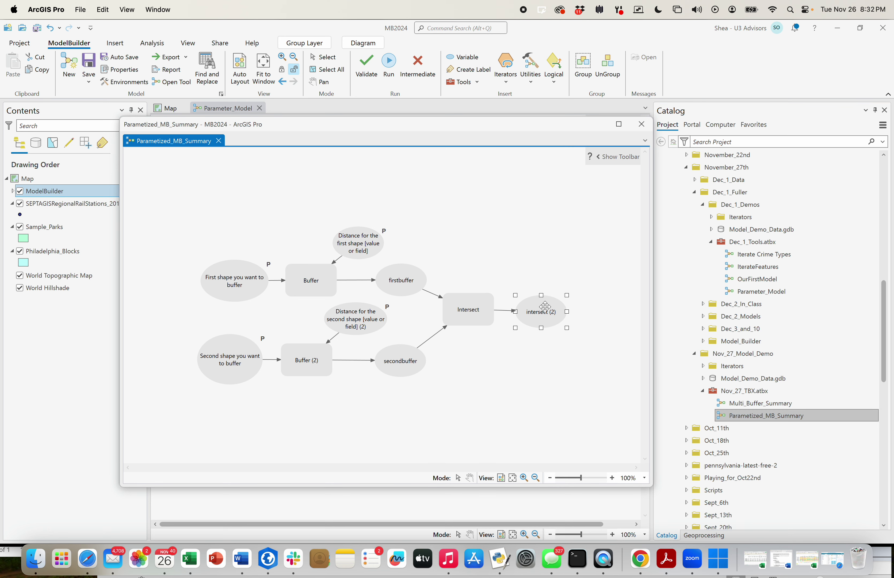
{"action": "left_click_drag", "start_coordinate": [541, 314], "coordinate": [540, 312]}
{"action": "left_click", "coordinate": [502, 393]}
{"action": "right_click", "coordinate": [504, 391]}
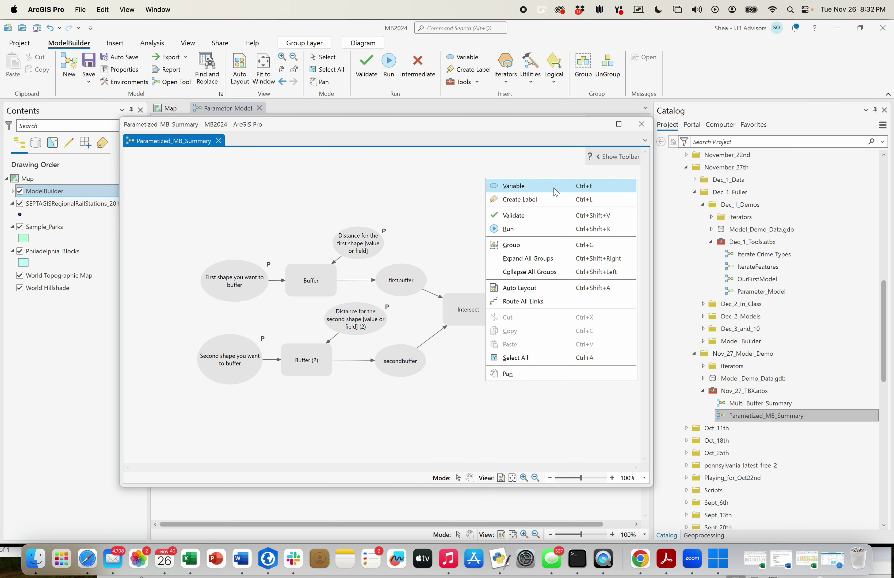
{"action": "left_click", "coordinate": [454, 189]}
{"action": "left_click", "coordinate": [477, 82]}
{"action": "double_click", "coordinate": [497, 96]}
{"action": "type", "text": "summar"}
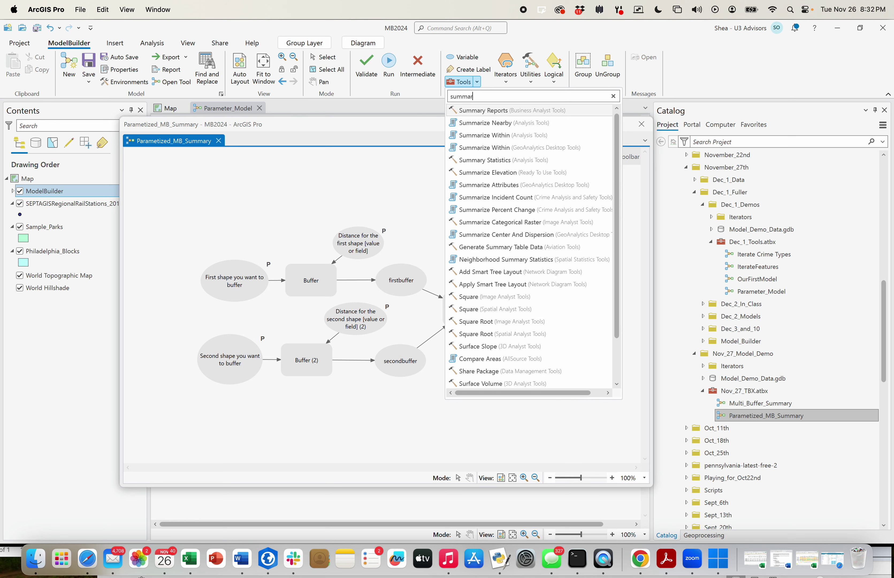
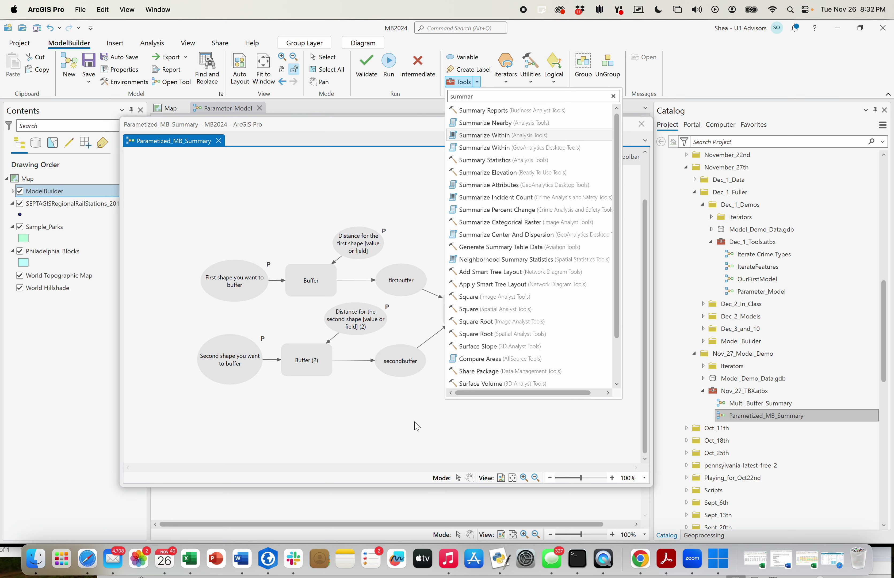
{"action": "left_click", "coordinate": [375, 417]}
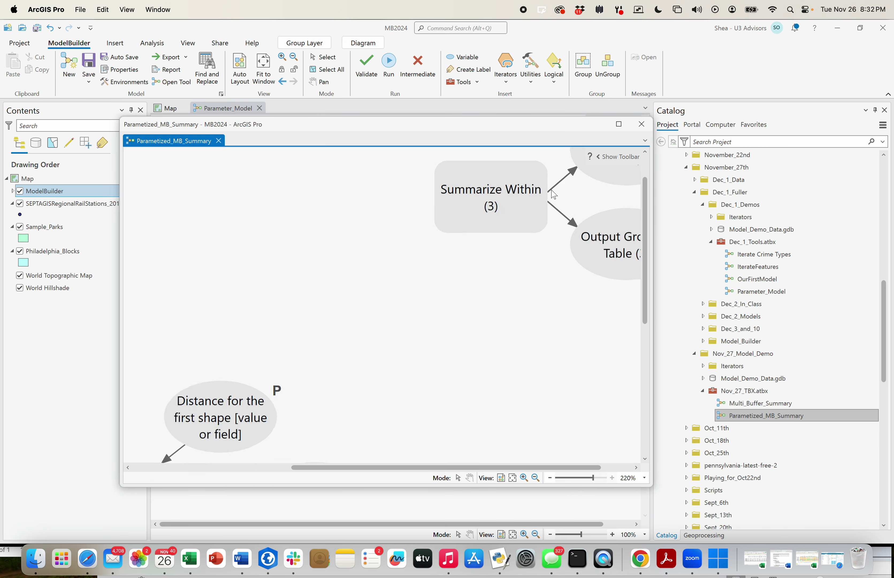
- Separate the duplicate Summarize Within (3) from the overlapping elements and cut it from the model
{"action": "left_click", "coordinate": [466, 215]}
{"action": "left_click_drag", "start_coordinate": [465, 215], "coordinate": [483, 262]}
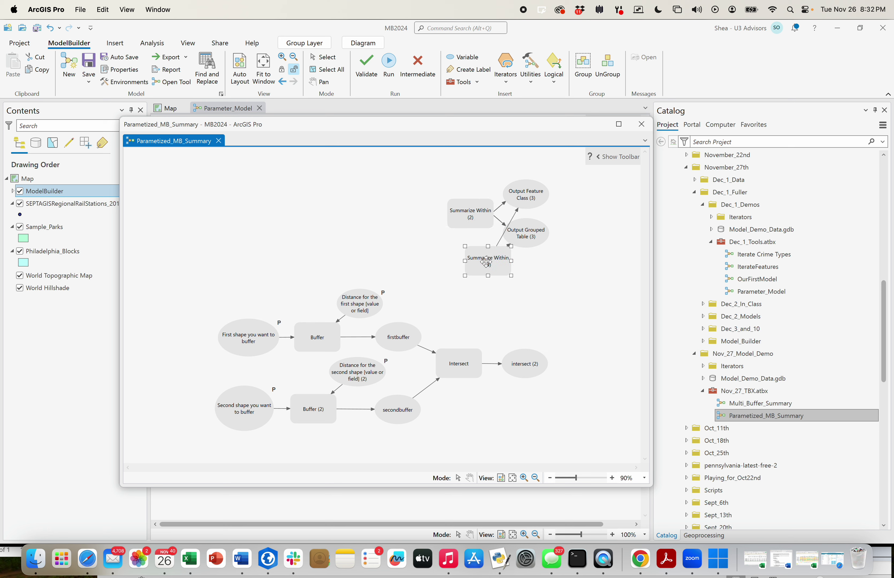
{"action": "right_click", "coordinate": [486, 262]}
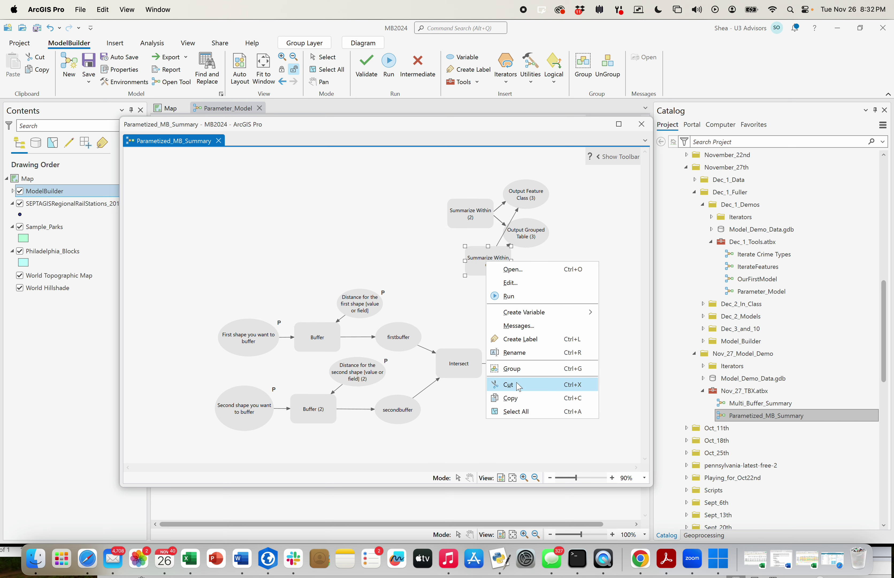
{"action": "left_click", "coordinate": [442, 275]}
{"action": "right_click", "coordinate": [482, 255]}
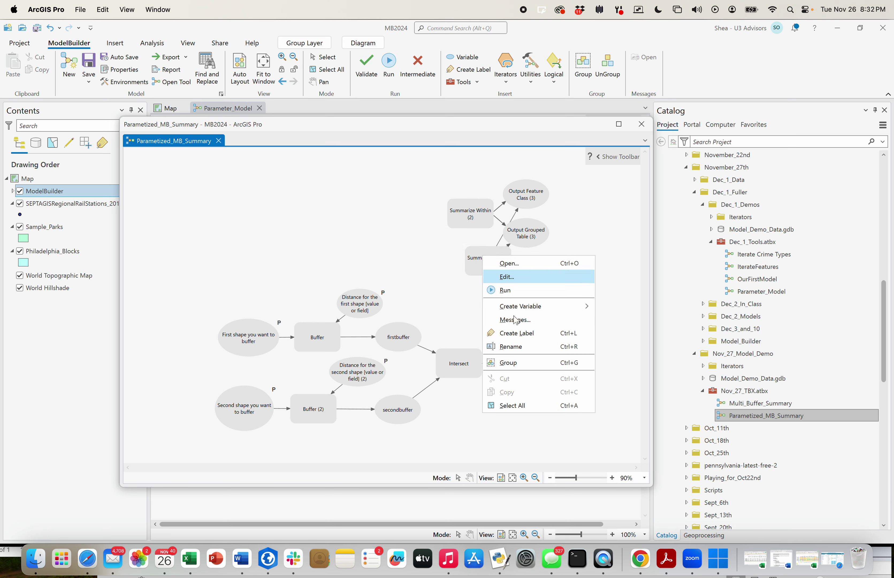
{"action": "left_click", "coordinate": [459, 264]}
{"action": "left_click", "coordinate": [493, 261]}
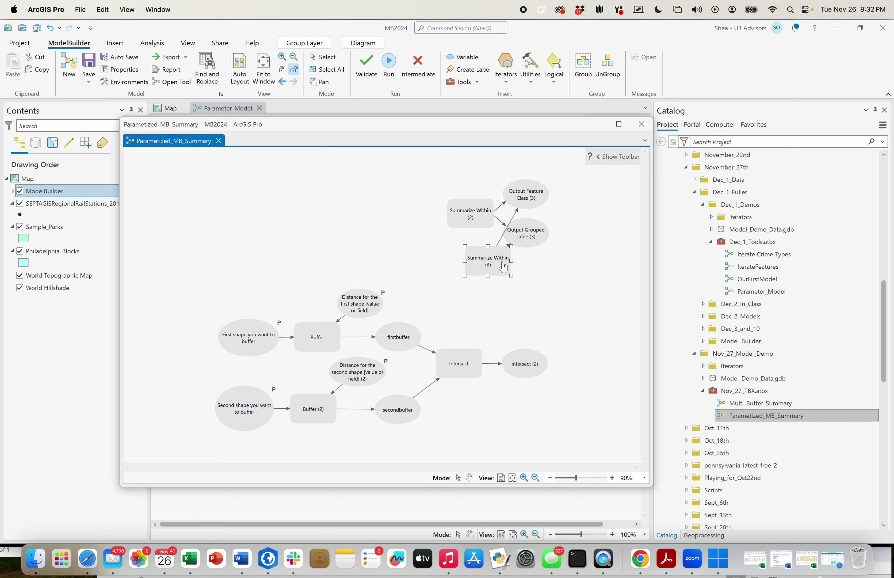
{"action": "right_click", "coordinate": [490, 260]}
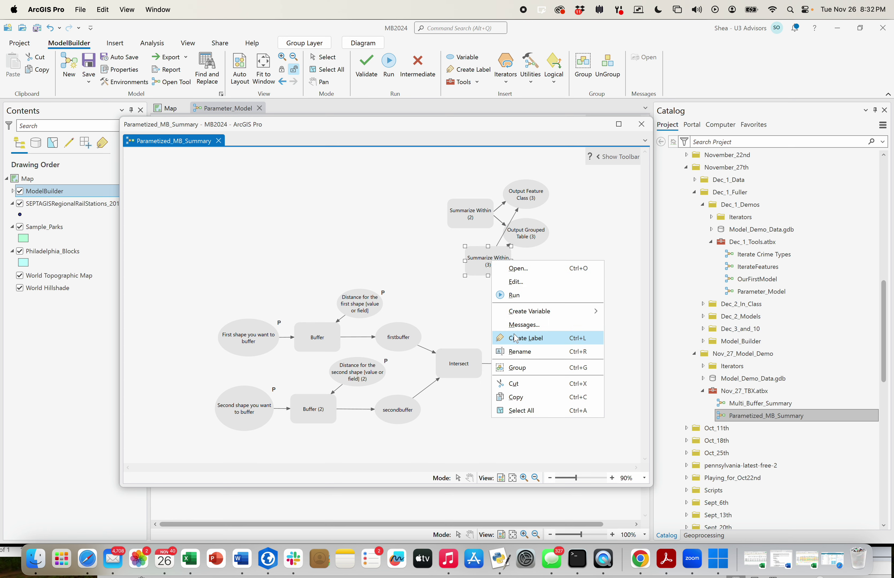
{"action": "left_click", "coordinate": [529, 393]}
- Cut the duplicate Summarize Within (2) and arrange the remaining Summarize Within with its two outputs below Intersect
{"action": "right_click", "coordinate": [481, 220]}
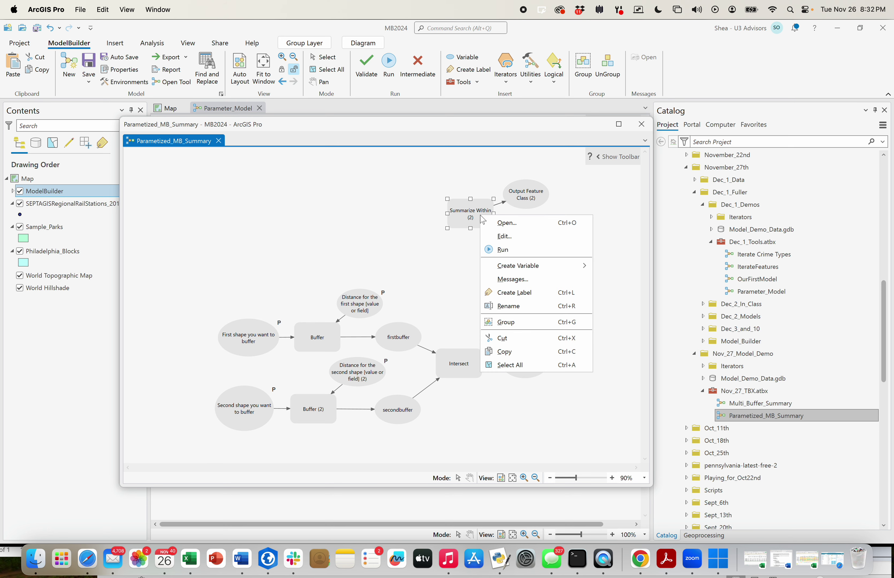
{"action": "left_click", "coordinate": [515, 341]}
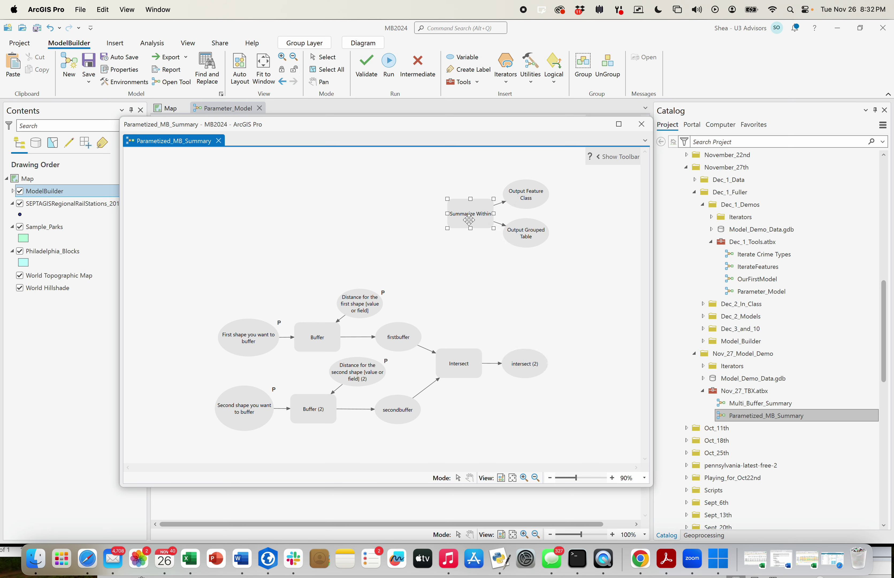
{"action": "left_click_drag", "start_coordinate": [470, 219], "coordinate": [458, 438]}
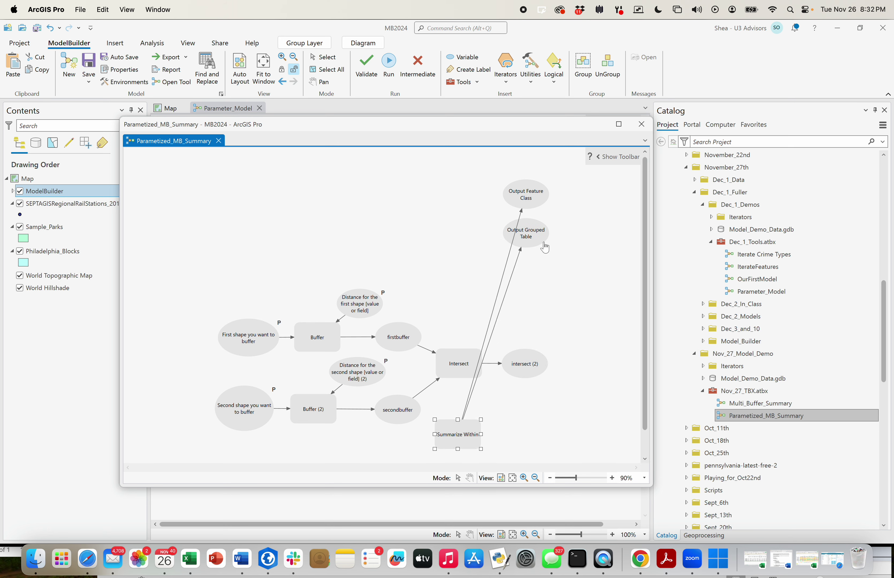
{"action": "left_click", "coordinate": [526, 243]}
{"action": "left_click_drag", "start_coordinate": [533, 278], "coordinate": [550, 437]}
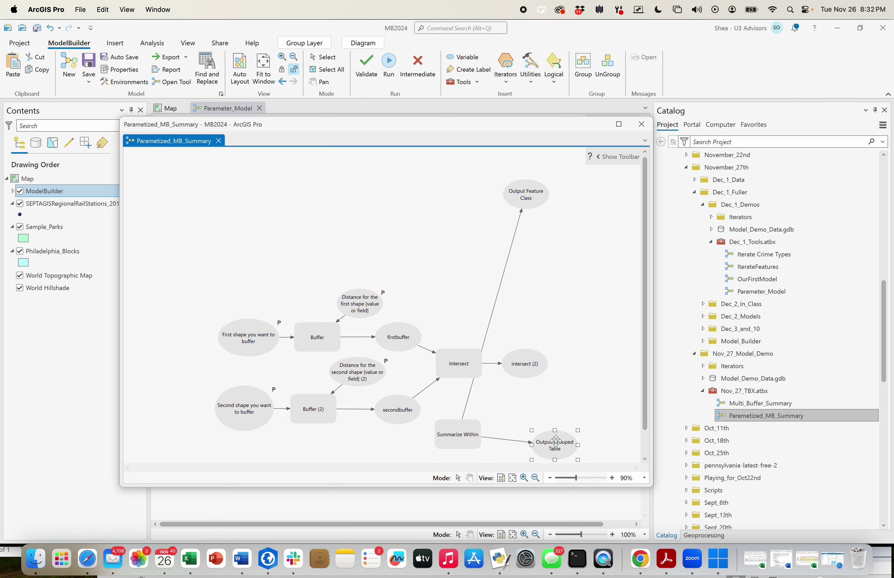
{"action": "left_click_drag", "start_coordinate": [533, 199], "coordinate": [563, 403]}
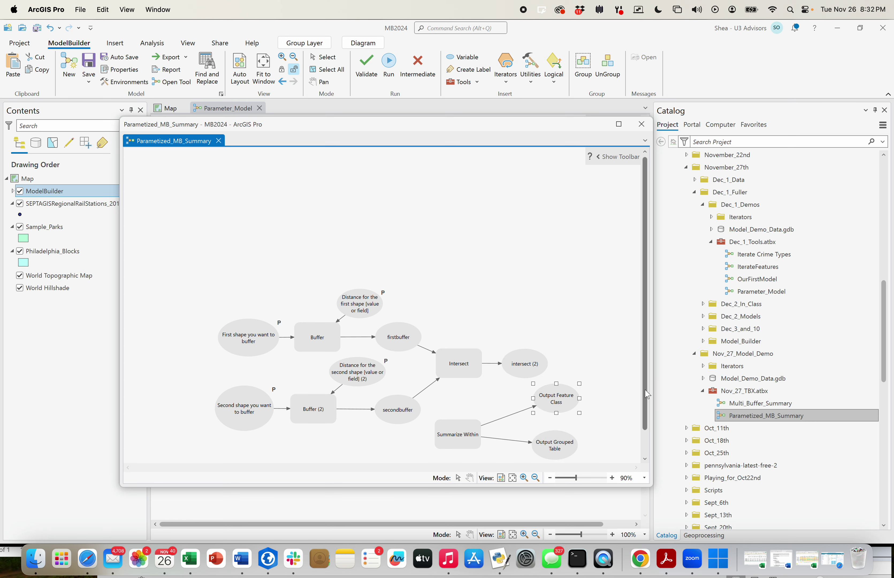
- Shift the Summarize Within tool slightly farther down from Intersect
{"action": "left_click_drag", "start_coordinate": [644, 390], "coordinate": [645, 413]}
{"action": "scroll", "coordinate": [567, 401], "scroll_direction": "down", "scroll_amount": 3}
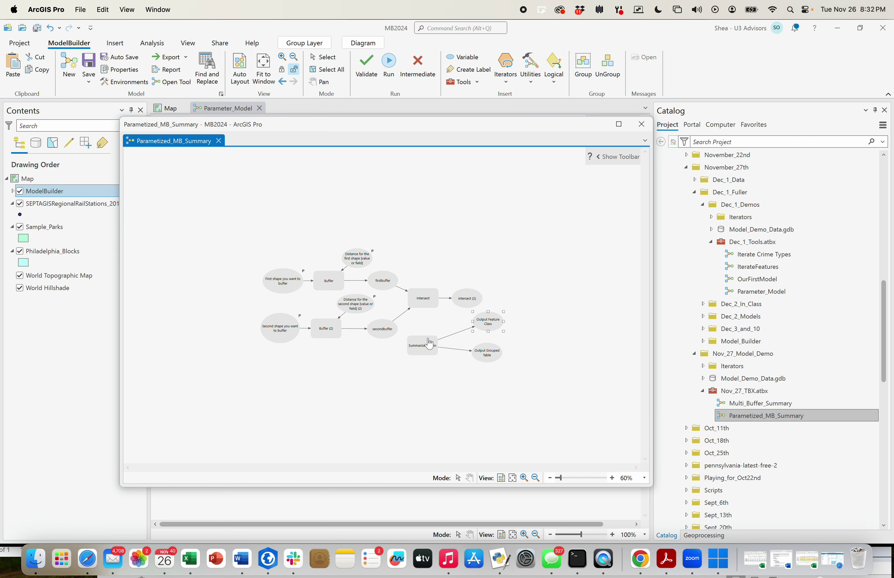
{"action": "left_click_drag", "start_coordinate": [420, 349], "coordinate": [420, 361]}
{"action": "scroll", "coordinate": [441, 378], "scroll_direction": "up", "scroll_amount": 1}
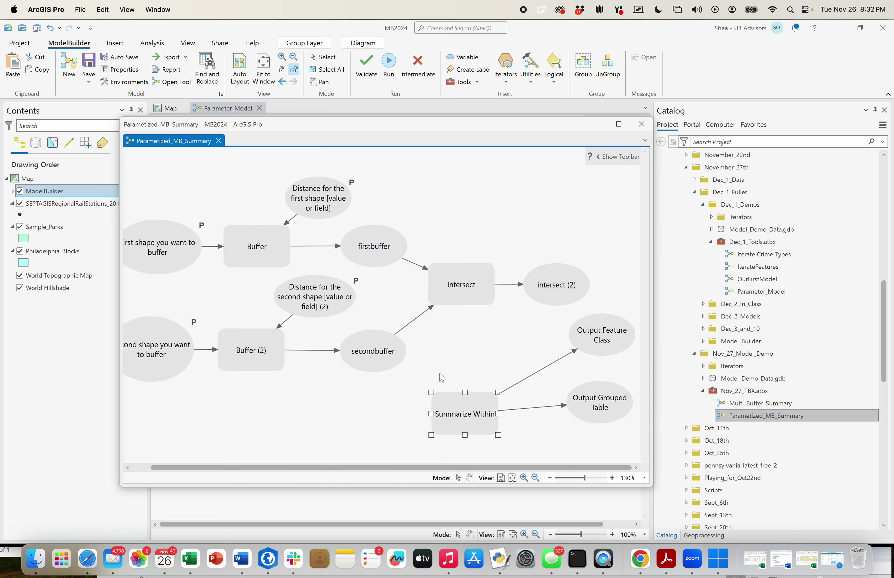
{"action": "mouse_move", "coordinate": [441, 379]}
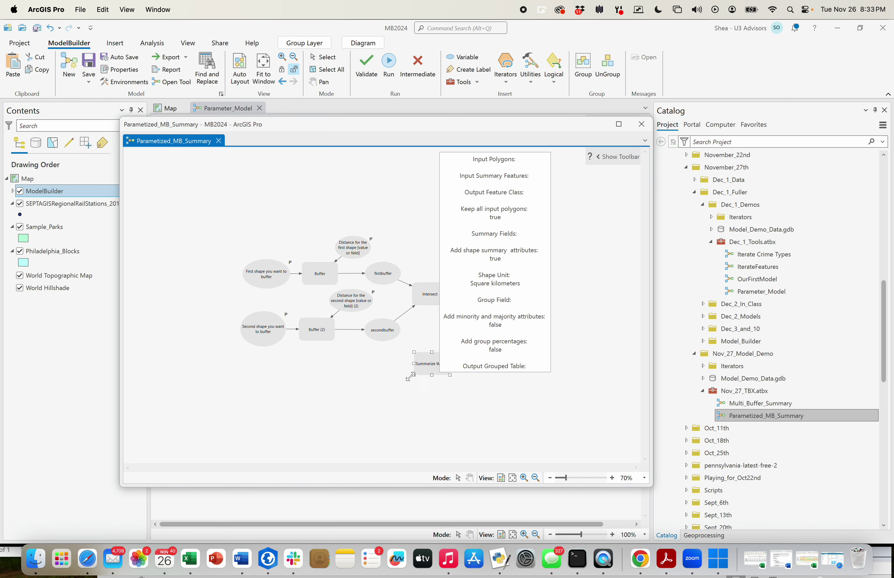
{"action": "left_click", "coordinate": [401, 380]}
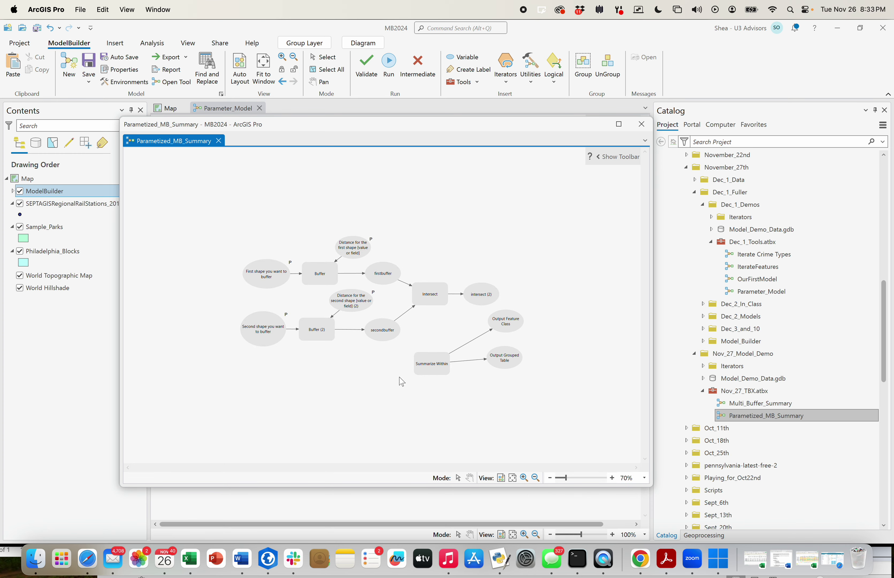
- Add a standalone variable of data type Feature Layer and place it just left of Summarize Within
{"action": "scroll", "coordinate": [401, 381], "scroll_direction": "up", "scroll_amount": 3}
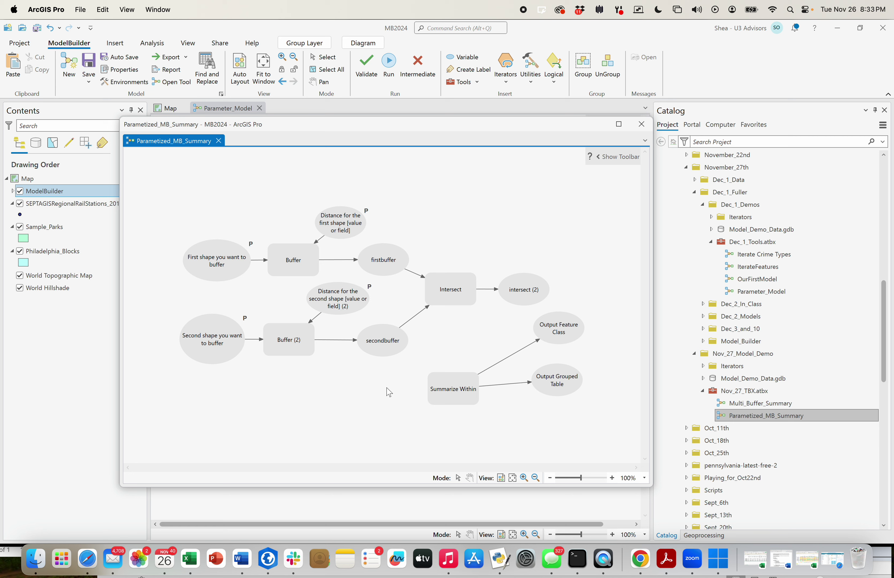
{"action": "right_click", "coordinate": [370, 400]}
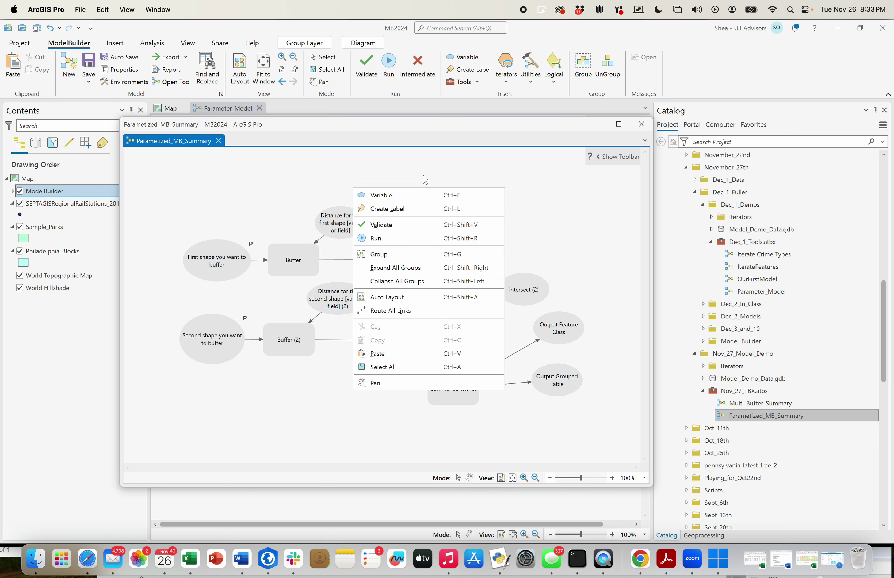
{"action": "left_click", "coordinate": [417, 196]}
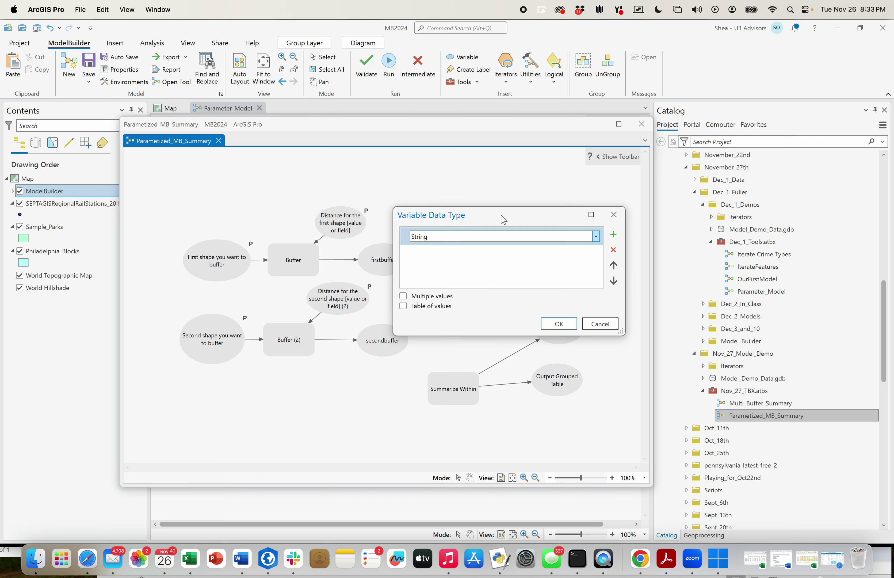
{"action": "left_click", "coordinate": [573, 237]}
{"action": "left_click", "coordinate": [467, 269]}
{"action": "left_click", "coordinate": [559, 324]}
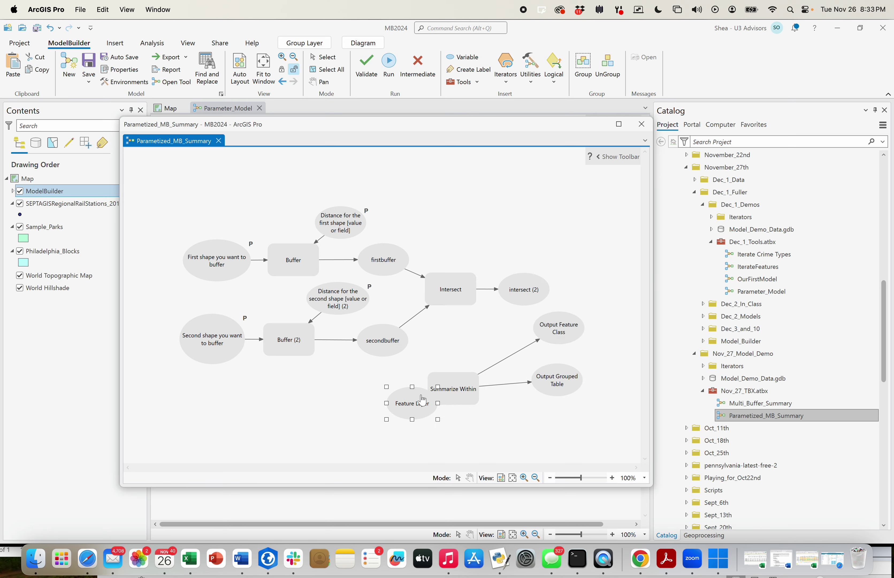
{"action": "left_click_drag", "start_coordinate": [409, 407], "coordinate": [379, 397]}
{"action": "left_click", "coordinate": [413, 431]}
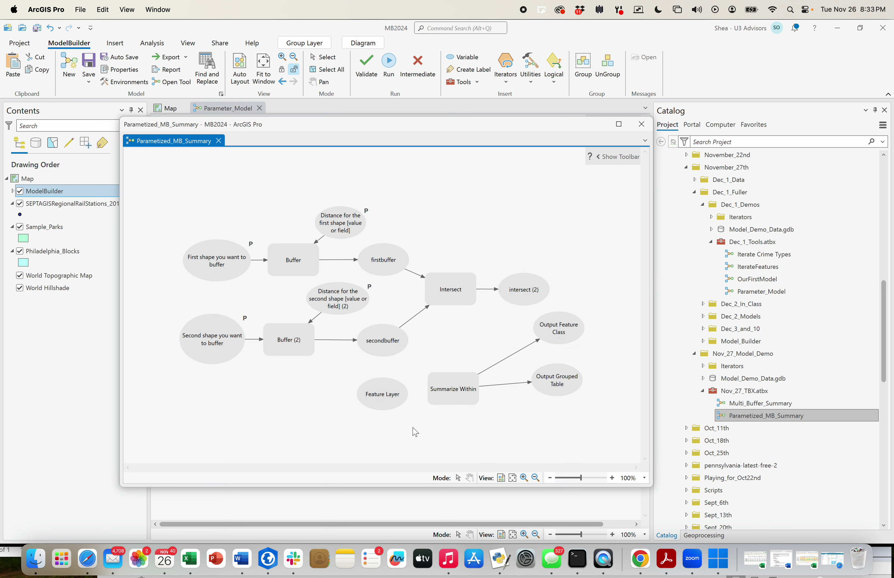
- Rename the Feature Layer variable to SummaryData
{"action": "left_click", "coordinate": [380, 397]}
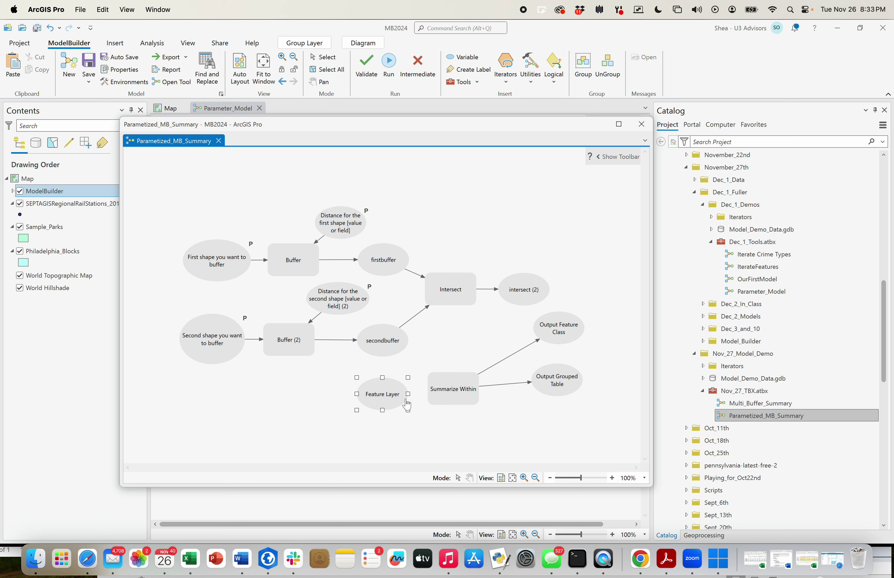
{"action": "right_click", "coordinate": [382, 393]}
{"action": "left_click", "coordinate": [338, 400]}
{"action": "right_click", "coordinate": [388, 398]}
{"action": "left_click", "coordinate": [400, 385]}
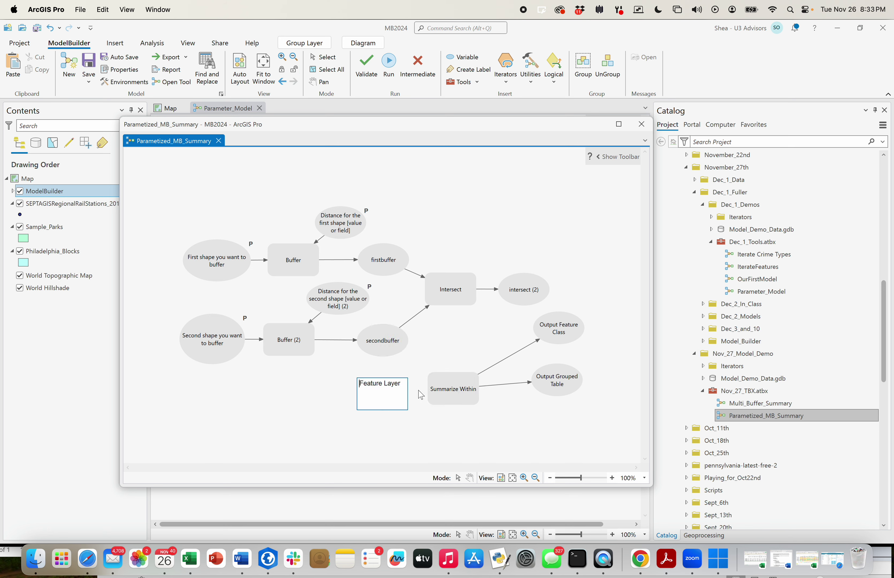
{"action": "left_click_drag", "start_coordinate": [401, 384], "coordinate": [343, 374]}
{"action": "type", "text": "SummaryData"}
{"action": "left_click", "coordinate": [327, 378]}
{"action": "left_click", "coordinate": [388, 386]}
{"action": "left_click_drag", "start_coordinate": [388, 386], "coordinate": [386, 384]}
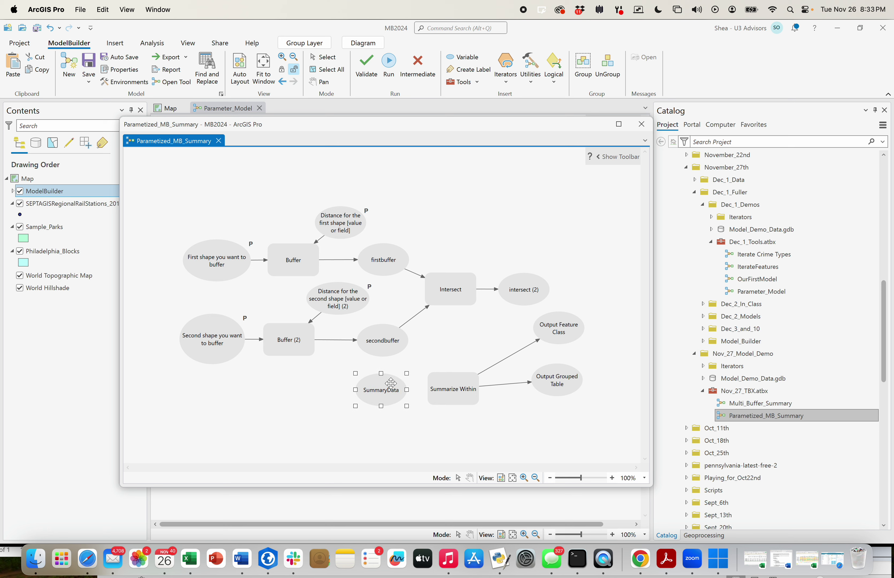
- Make the SummaryData variable a model parameter and save the model
{"action": "right_click", "coordinate": [386, 385]}
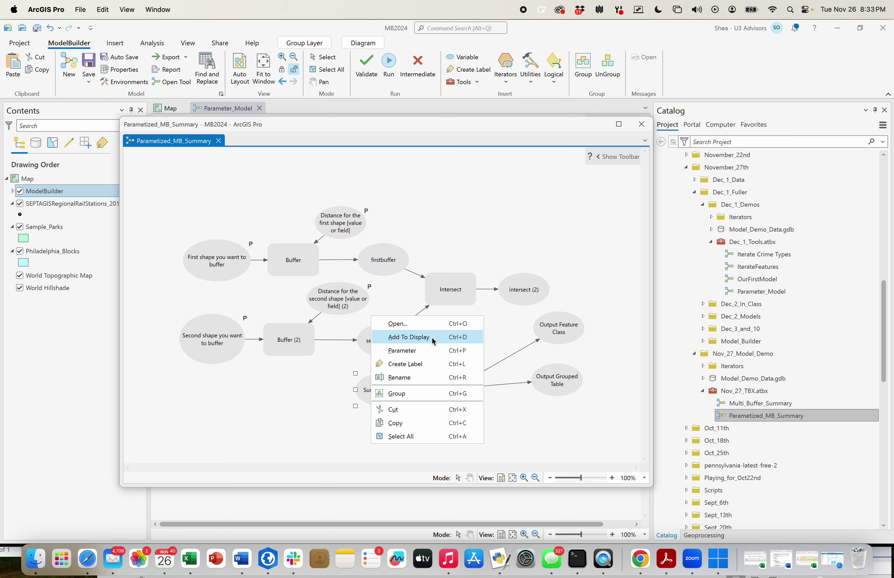
{"action": "left_click", "coordinate": [417, 351]}
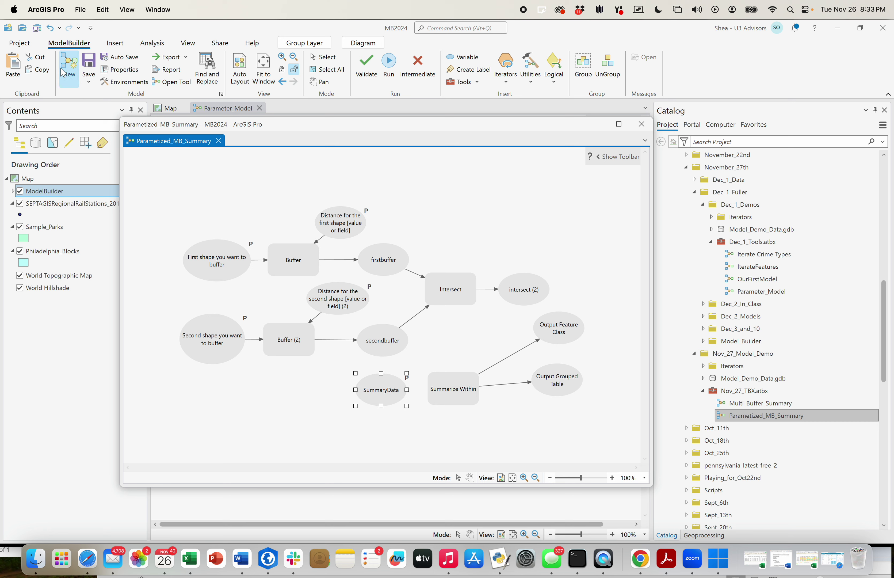
{"action": "left_click", "coordinate": [89, 65]}
- Examine the parameter table in the Parametized_MB_Summary tool properties with a widened Label column, and close it
{"action": "left_click", "coordinate": [782, 415]}
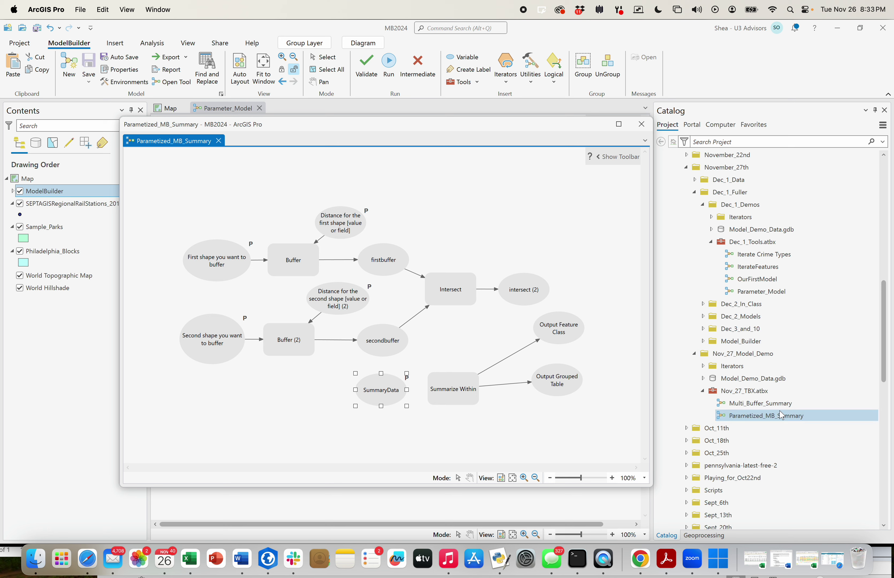
{"action": "right_click", "coordinate": [773, 416]}
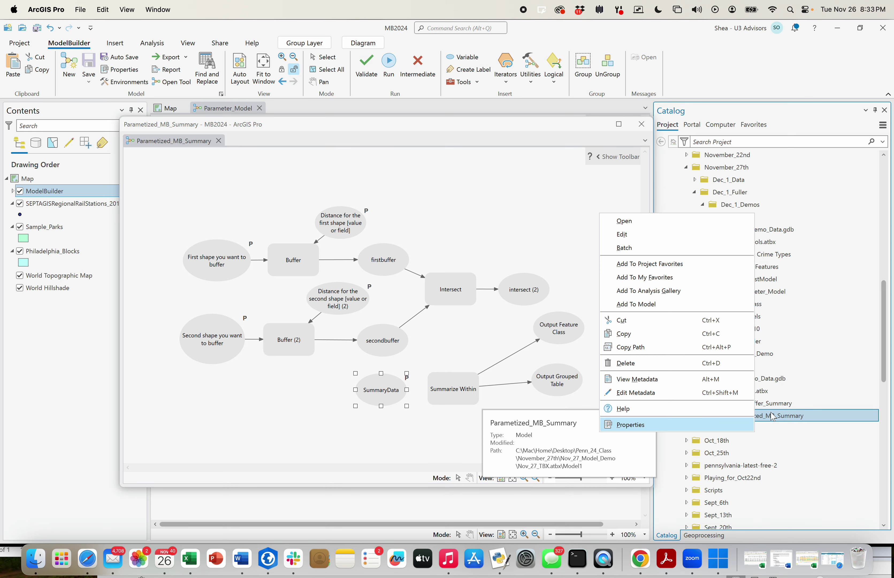
{"action": "left_click", "coordinate": [623, 426]}
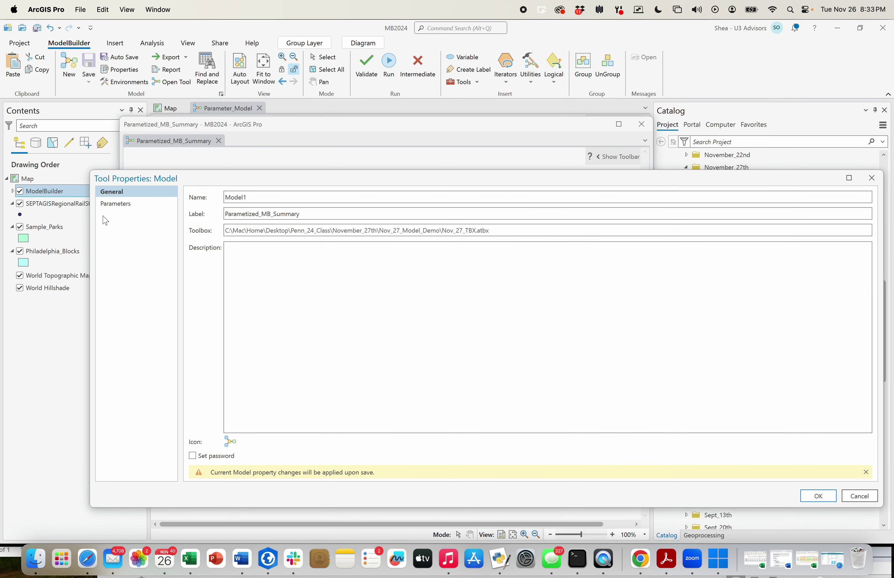
{"action": "left_click", "coordinate": [166, 205]}
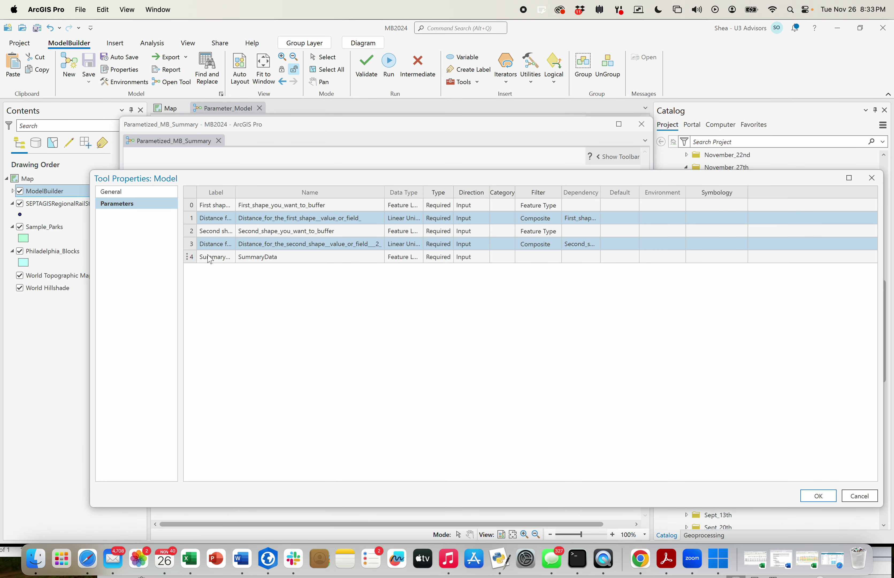
{"action": "left_click_drag", "start_coordinate": [234, 195], "coordinate": [315, 195]}
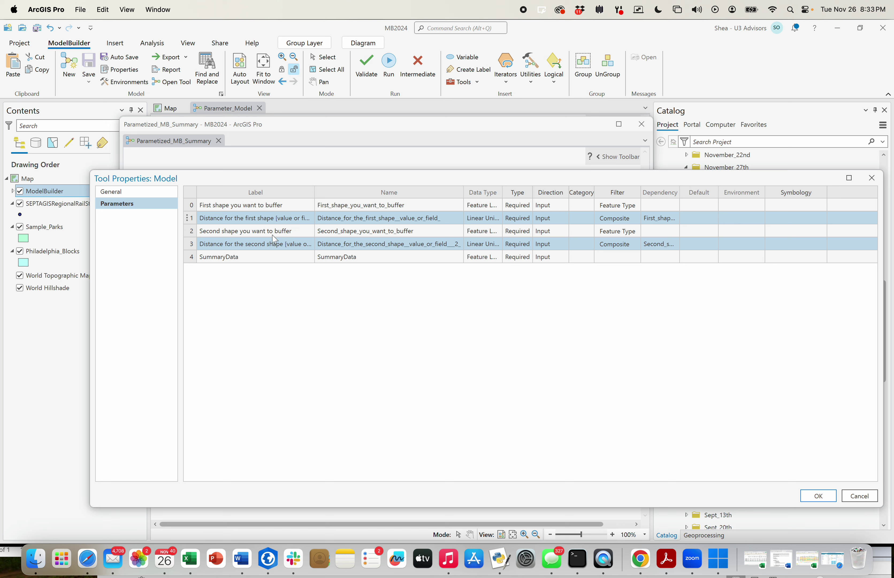
{"action": "left_click", "coordinate": [240, 257]}
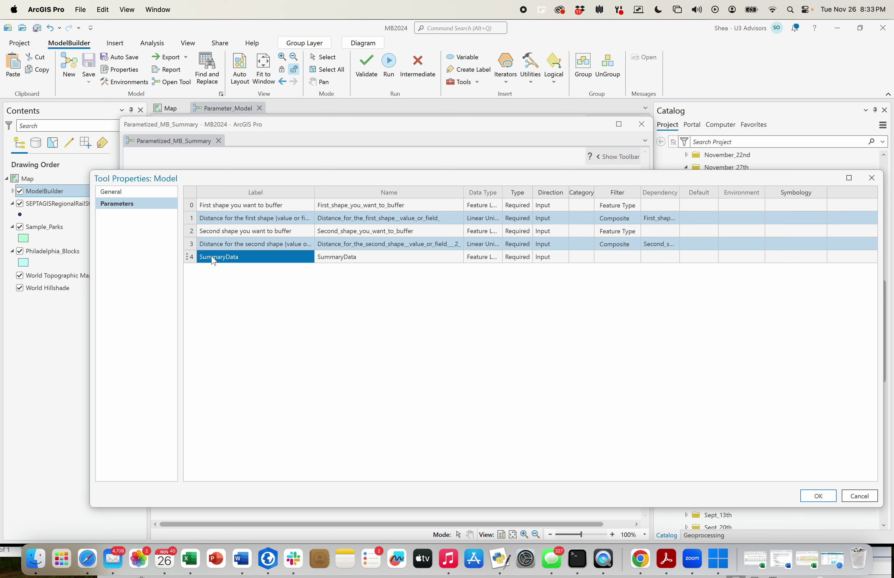
{"action": "left_click", "coordinate": [189, 258]}
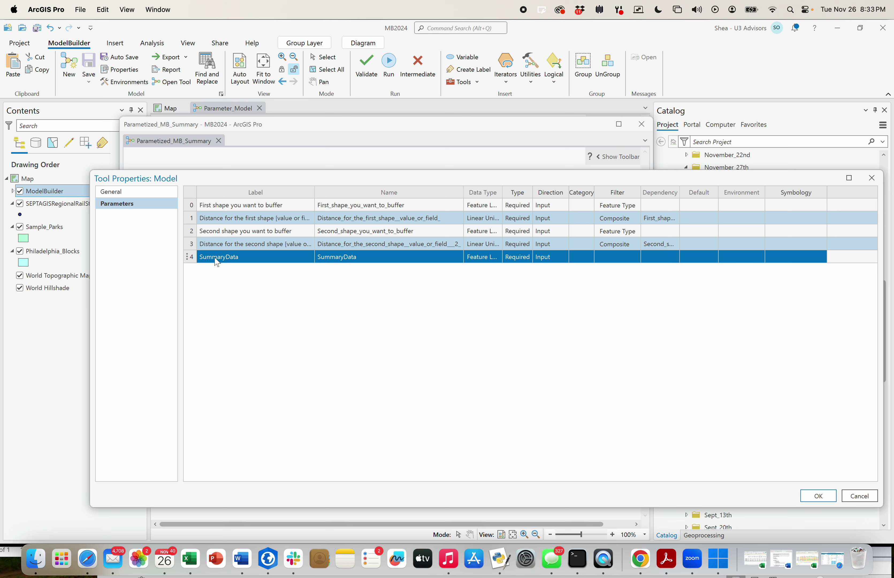
{"action": "left_click", "coordinate": [871, 179]}
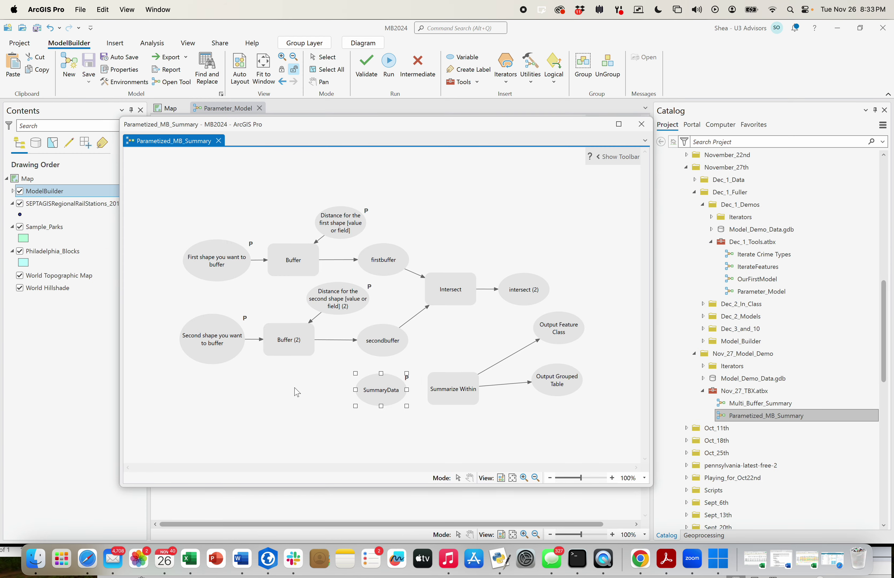
- Create a label reading "What Data Do You Want to Summarize?" from SummaryData and place it just below that variable
{"action": "left_click", "coordinate": [384, 394]}
{"action": "right_click", "coordinate": [383, 393]}
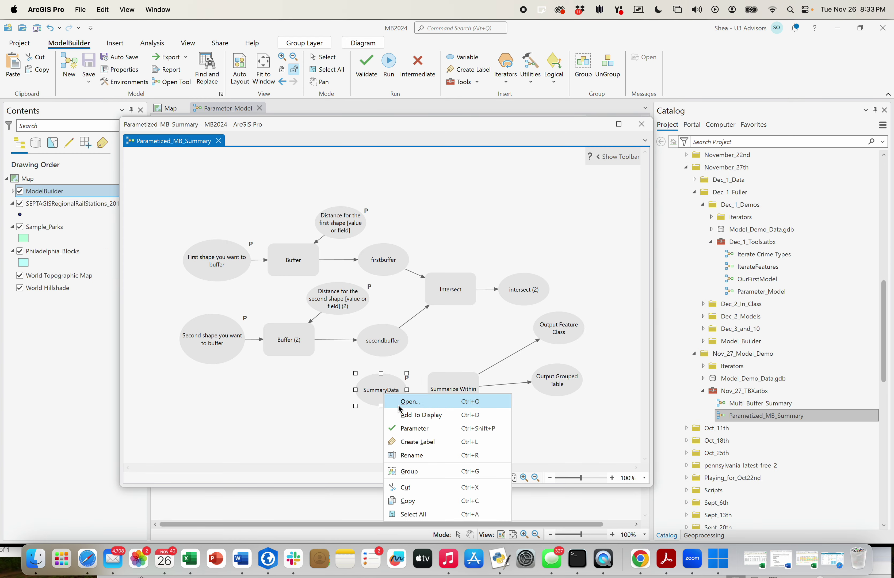
{"action": "left_click", "coordinate": [413, 442]}
{"action": "left_click", "coordinate": [412, 361]}
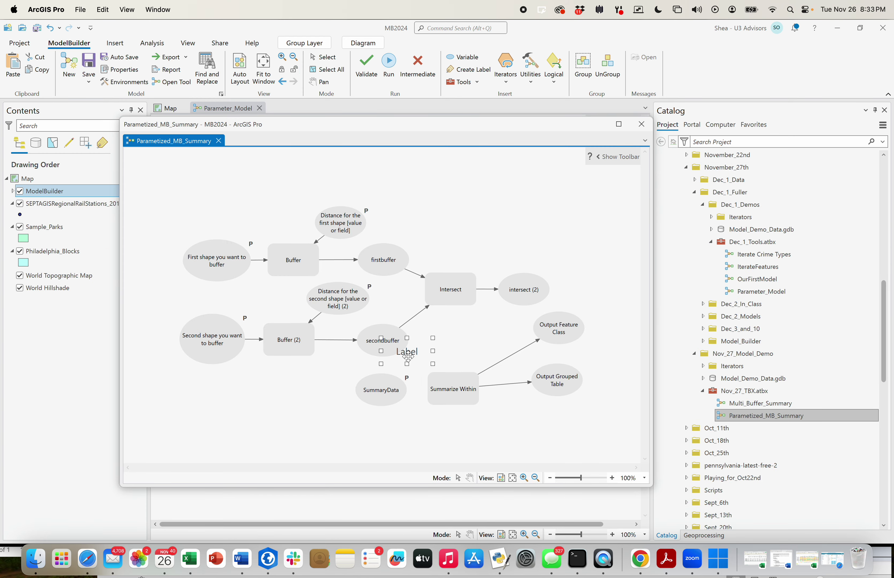
{"action": "double_click", "coordinate": [406, 356]}
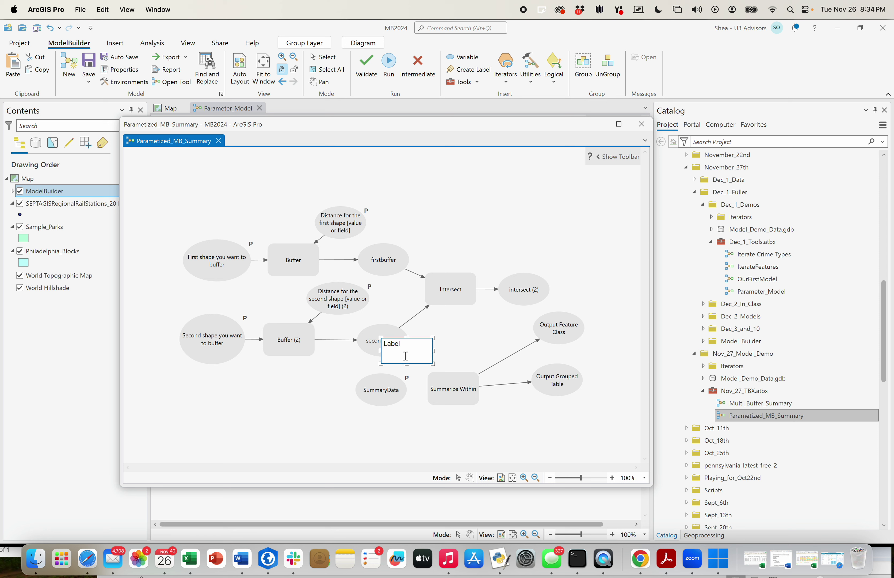
{"action": "double_click", "coordinate": [393, 345]}
{"action": "type", "text": "What Data Do You Want to Summarize?"}
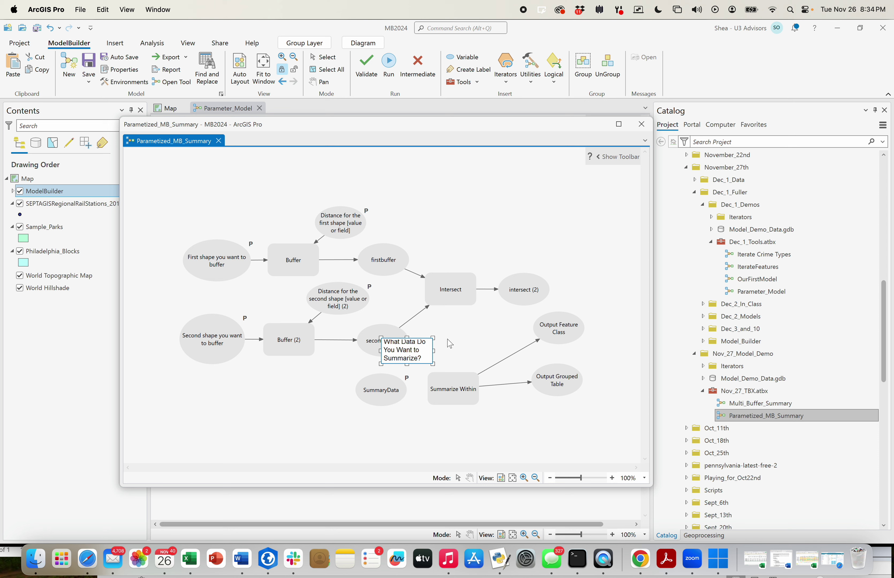
{"action": "key", "text": "Return"}
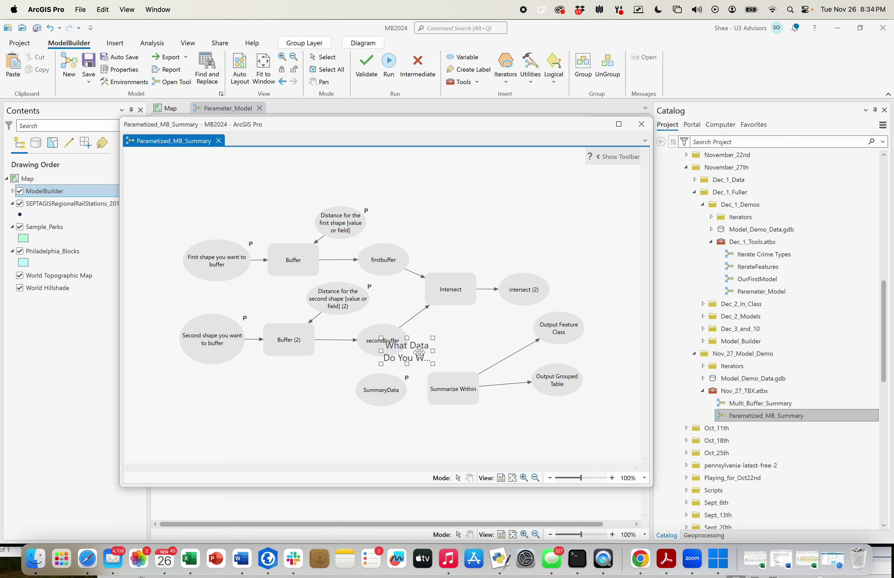
{"action": "left_click_drag", "start_coordinate": [419, 356], "coordinate": [354, 417]}
{"action": "left_click", "coordinate": [403, 429]}
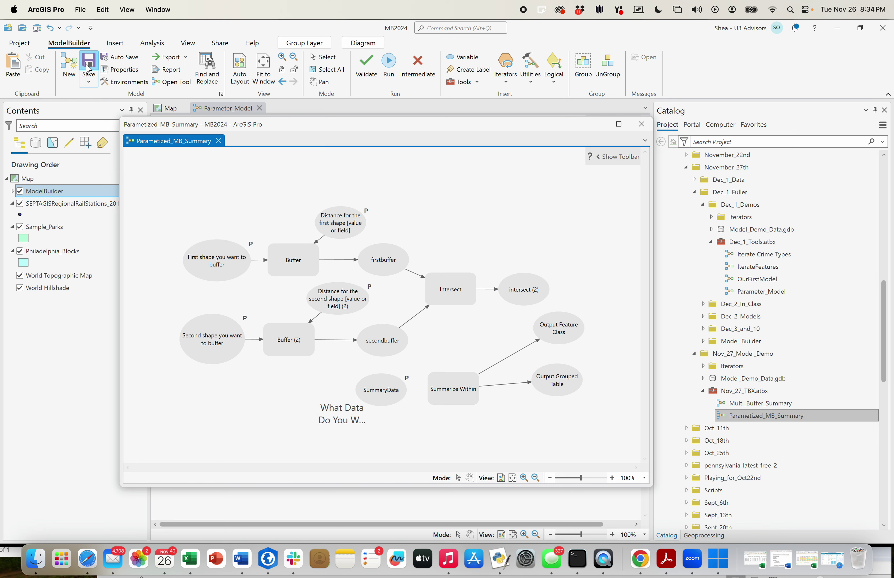
- Open Parametized_MB_Summary as a geoprocessing tool to check how its parameters are labelled, and close it
{"action": "left_click", "coordinate": [815, 464]}
{"action": "double_click", "coordinate": [766, 415]}
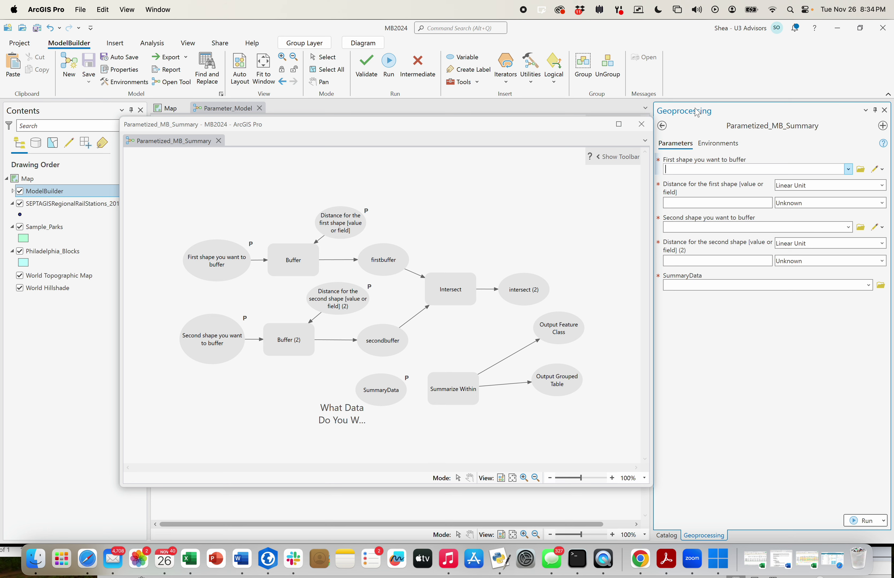
{"action": "left_click", "coordinate": [884, 110]}
- Remove the "What Data Do You Want to Summarize?" text label below the SummaryData variable
{"action": "left_click", "coordinate": [336, 412]}
{"action": "right_click", "coordinate": [336, 412]}
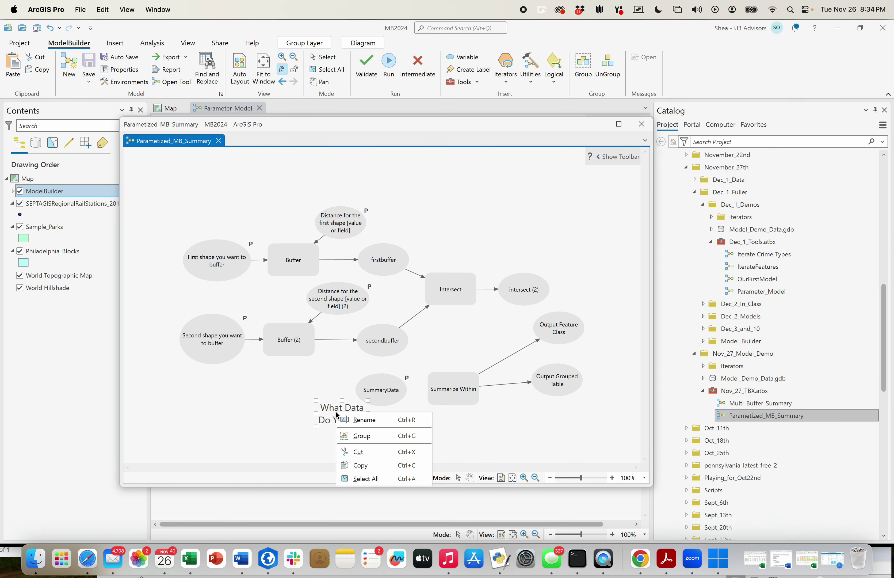
{"action": "left_click", "coordinate": [356, 451]}
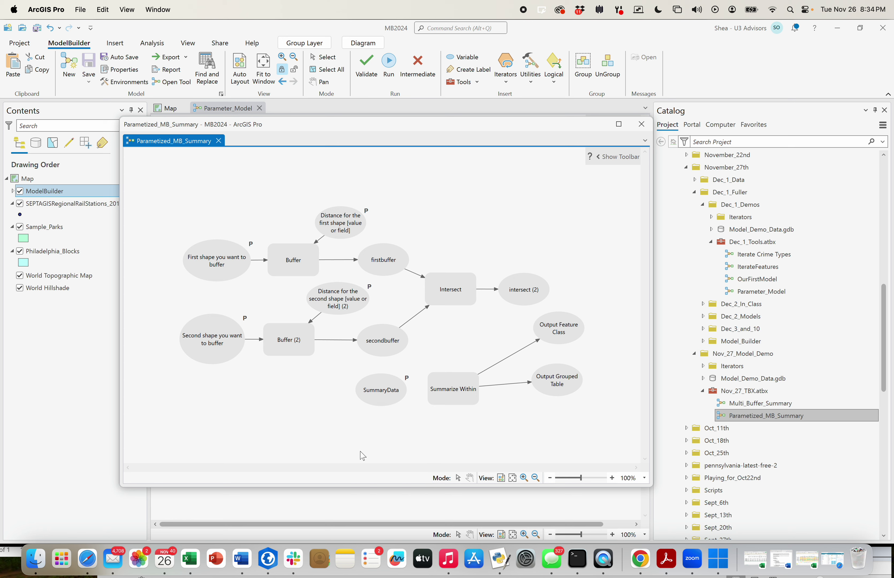
- Rename the SummaryData variable as "What Data Do You Want to Summarize" and enlarge its oval to fit the text
{"action": "left_click", "coordinate": [381, 393]}
{"action": "right_click", "coordinate": [381, 393]}
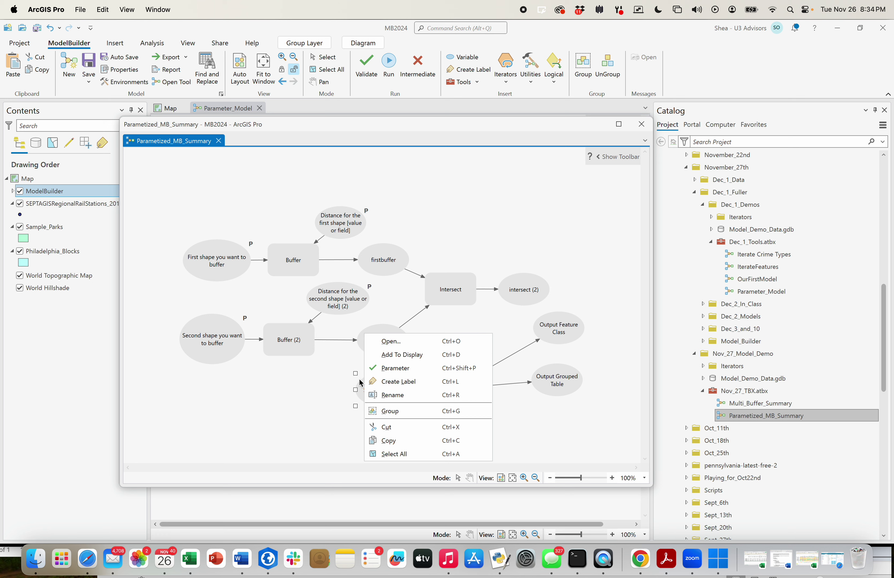
{"action": "left_click", "coordinate": [387, 395]}
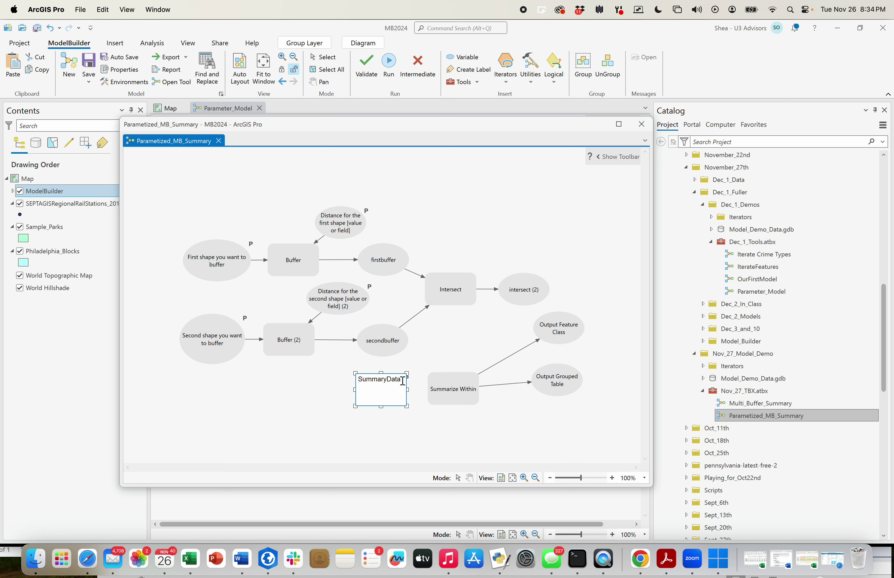
{"action": "key", "text": "ctrl+a"}
{"action": "type", "text": "What "}
{"action": "type", "text": "mmari"}
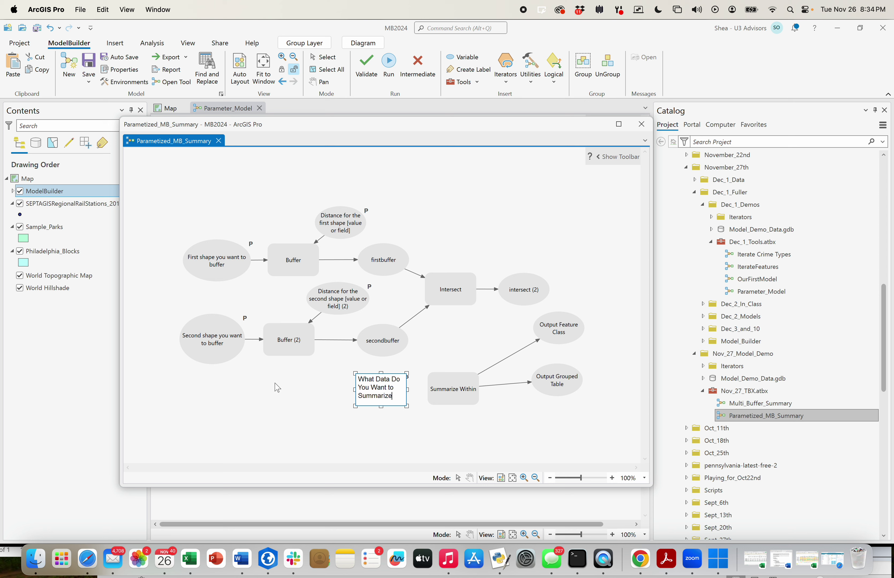
{"action": "key", "text": "Return"}
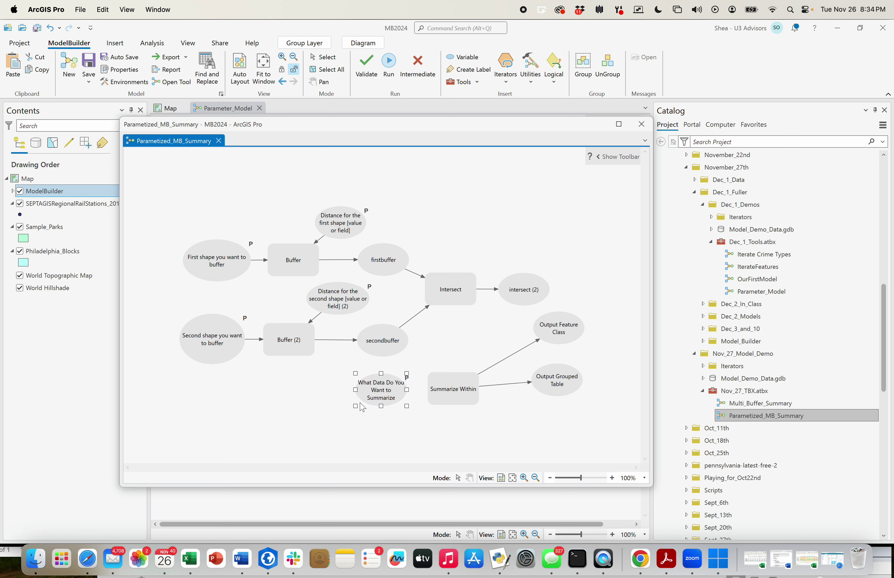
{"action": "left_click_drag", "start_coordinate": [356, 407], "coordinate": [347, 417]}
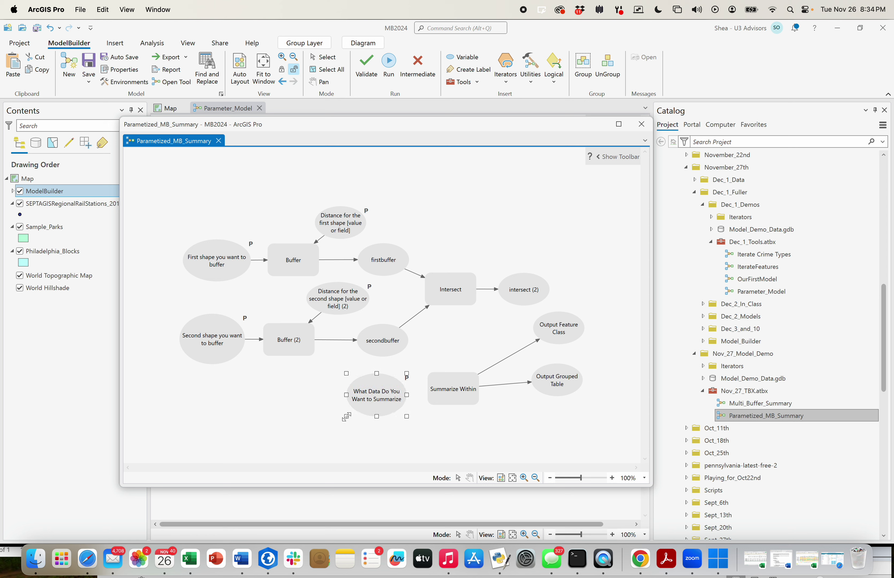
- Shift Summarize Within and its Output Feature Class and Output Grouped Table ovals slightly down and to the left in the diagram
{"action": "left_click", "coordinate": [452, 392]}
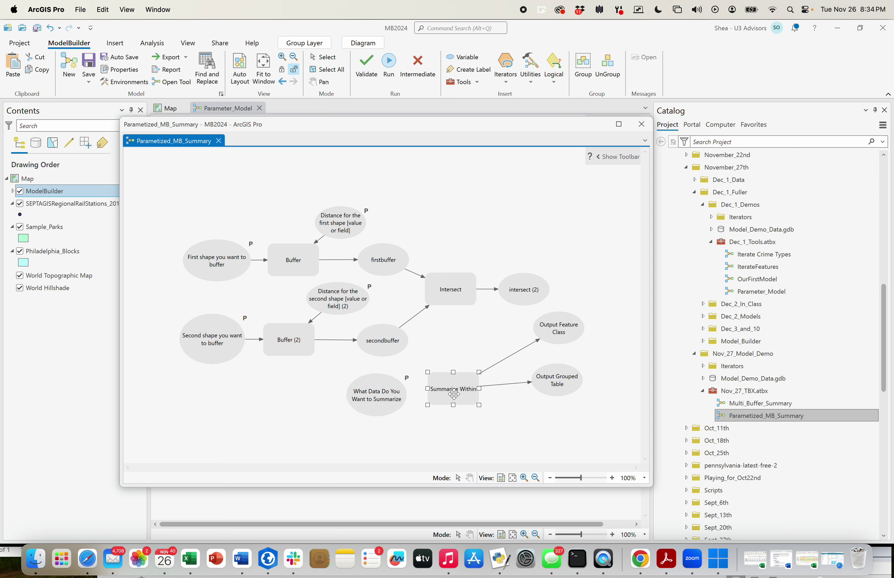
{"action": "left_click_drag", "start_coordinate": [453, 392], "coordinate": [446, 398]}
{"action": "left_click", "coordinate": [544, 391]}
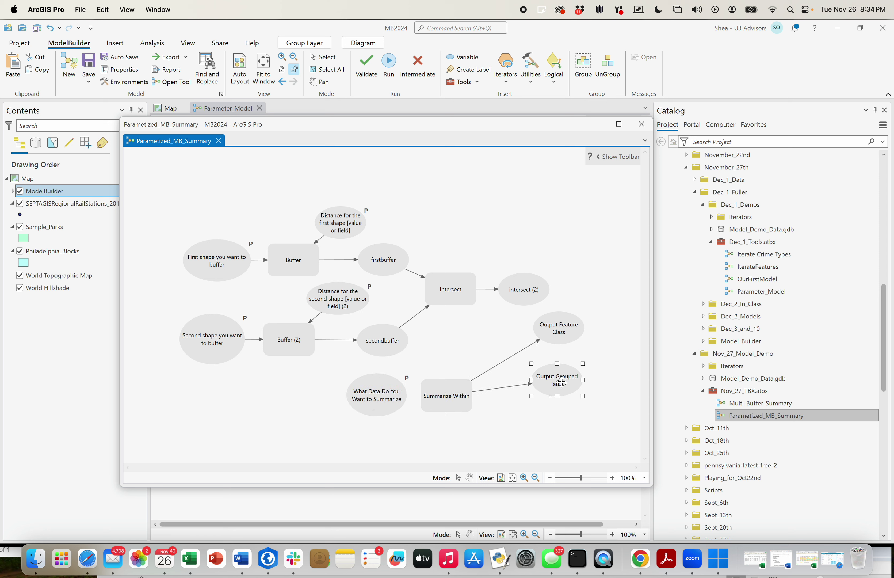
{"action": "left_click_drag", "start_coordinate": [562, 373], "coordinate": [551, 381]}
{"action": "left_click", "coordinate": [563, 328]}
{"action": "left_click_drag", "start_coordinate": [563, 328], "coordinate": [550, 339]}
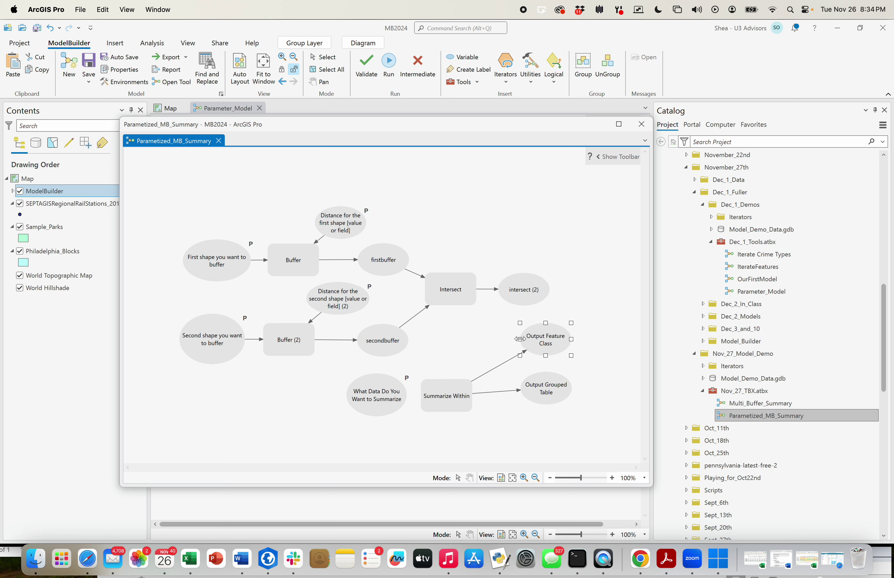
- Connect intersect (2) to Summarize Within as Input Polygons and the What Data Do You Want to Summarize variable as Input Summary Features
{"action": "left_click", "coordinate": [477, 338]}
{"action": "left_click_drag", "start_coordinate": [520, 289], "coordinate": [453, 392]}
{"action": "left_click", "coordinate": [486, 400]}
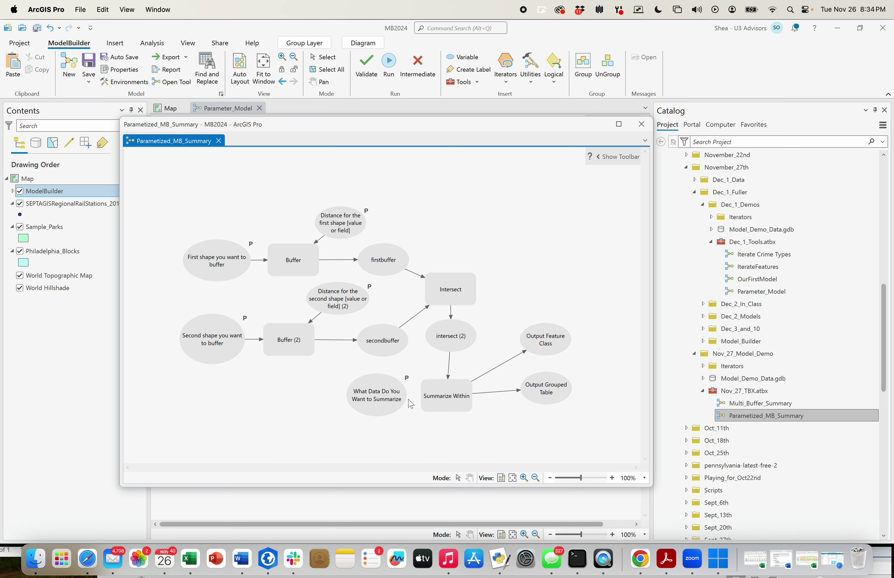
{"action": "left_click_drag", "start_coordinate": [389, 401], "coordinate": [445, 399]}
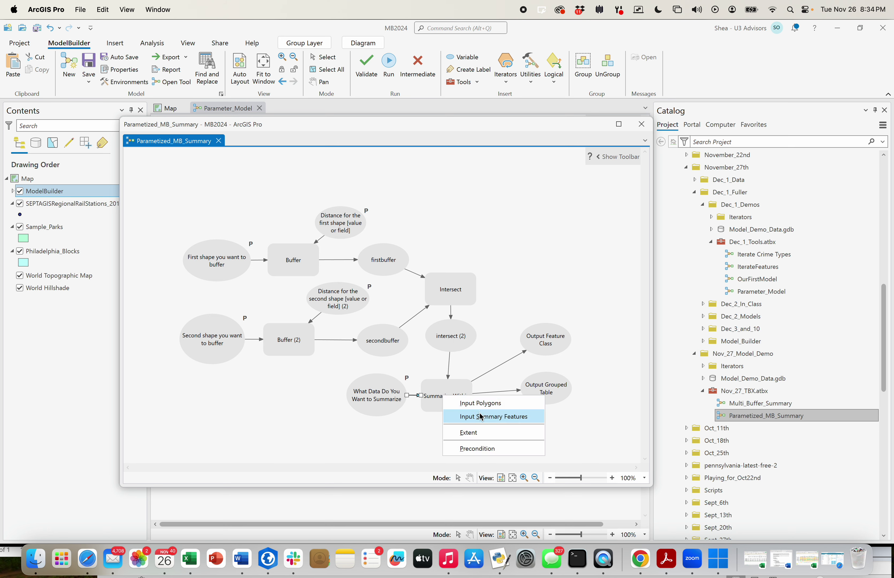
{"action": "left_click", "coordinate": [481, 416]}
- Create a Summary Fields variable from the Summarize Within parameters and place it directly below that tool
{"action": "left_click", "coordinate": [448, 396]}
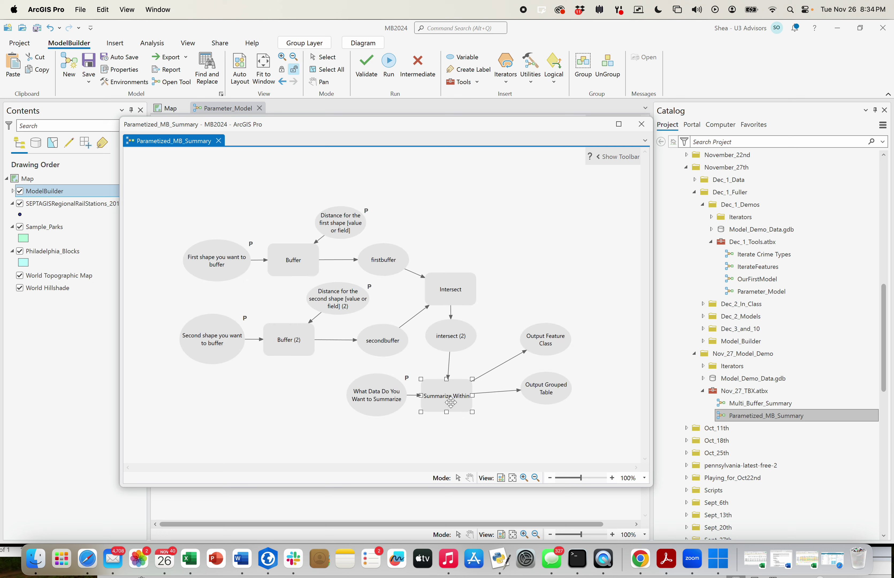
{"action": "right_click", "coordinate": [449, 398]}
{"action": "mouse_move", "coordinate": [544, 295]}
{"action": "mouse_move", "coordinate": [622, 303]}
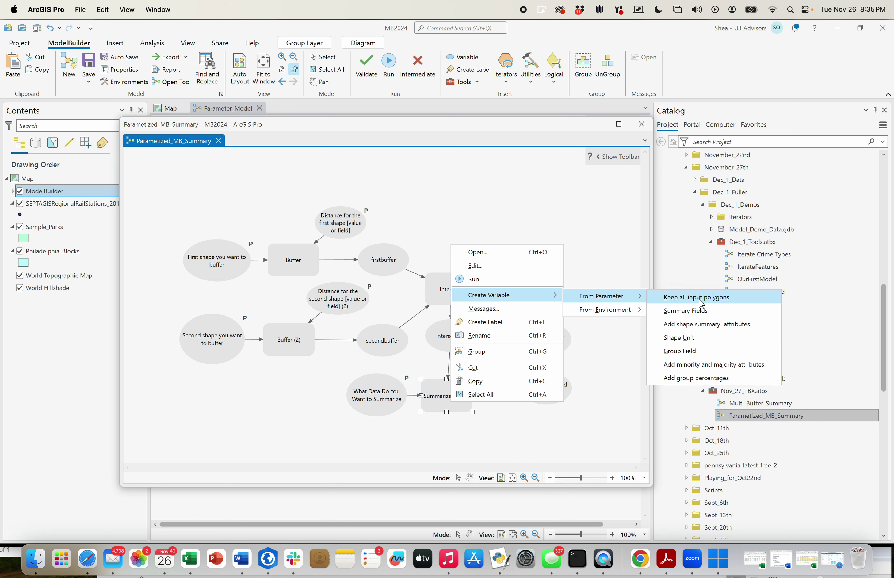
{"action": "left_click", "coordinate": [691, 317]}
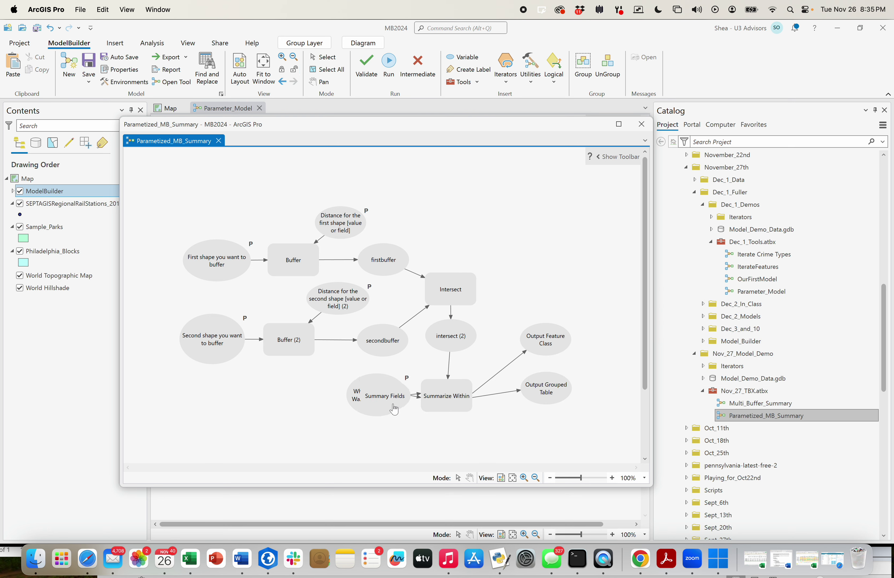
{"action": "left_click_drag", "start_coordinate": [377, 394], "coordinate": [442, 443]}
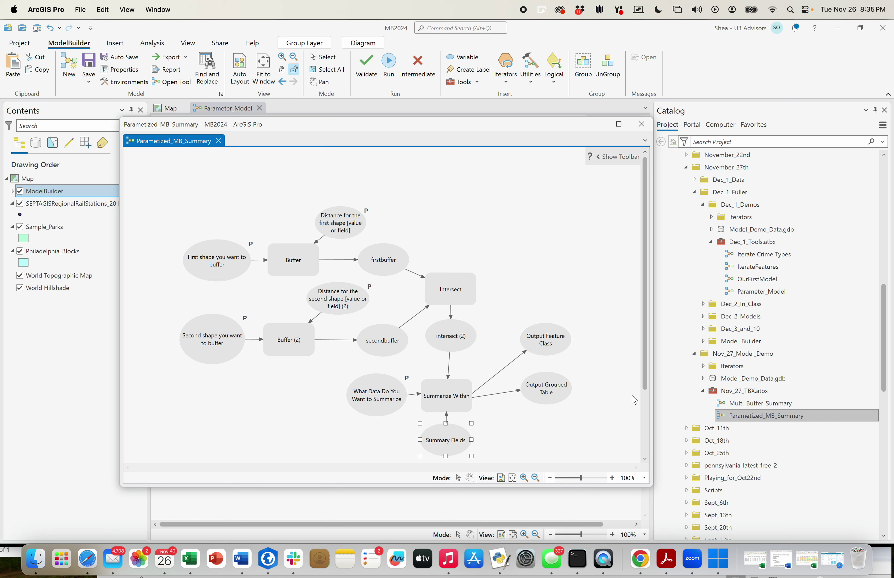
- Make the Summary Fields variable a model parameter
{"action": "scroll", "coordinate": [644, 374], "scroll_direction": "down", "scroll_amount": 3}
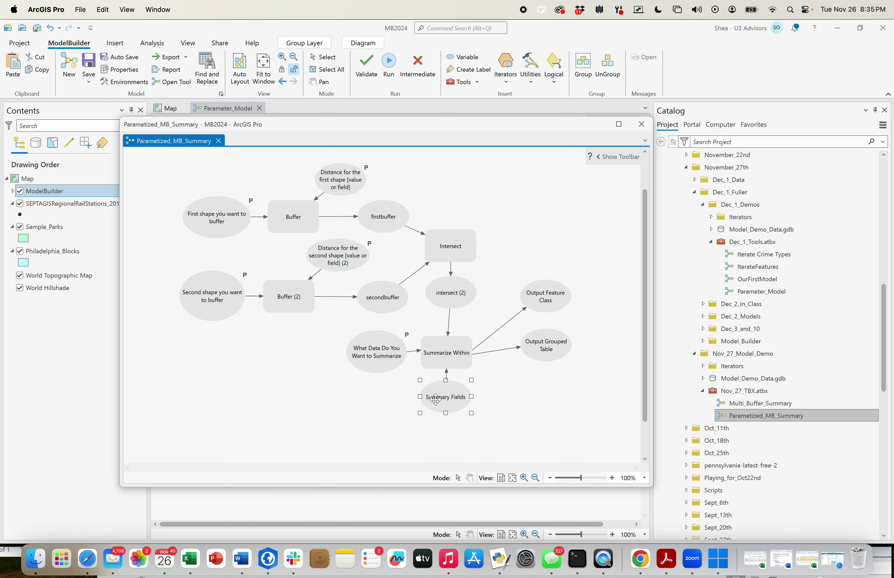
{"action": "right_click", "coordinate": [445, 408]}
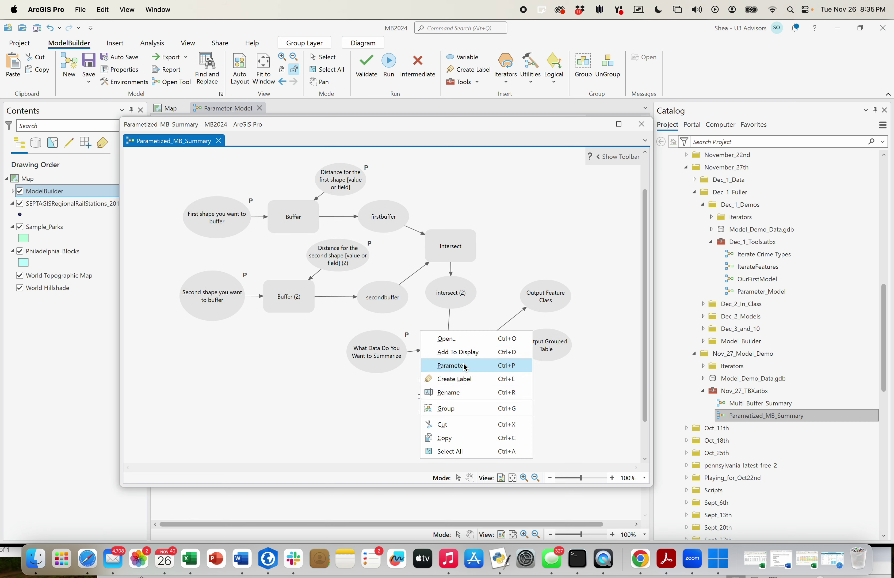
{"action": "left_click", "coordinate": [451, 366]}
- Rename the Summary Fields variable as "What Fields do You Want to Summarize" and enlarge its oval to fit the text
{"action": "right_click", "coordinate": [451, 399]}
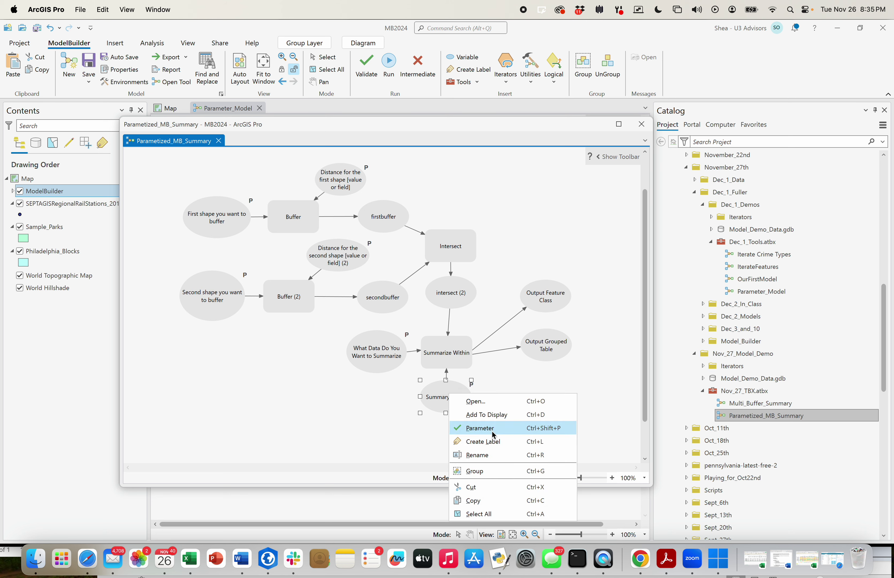
{"action": "left_click", "coordinate": [484, 457]}
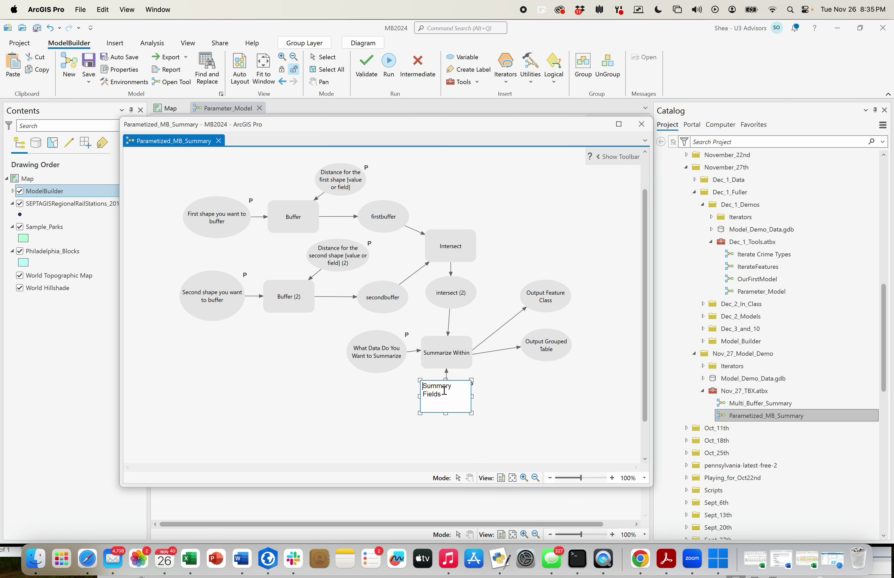
{"action": "key", "text": "ctrl+a"}
{"action": "type", "text": "What Fields do You Want to Summ"}
{"action": "left_click", "coordinate": [520, 399]}
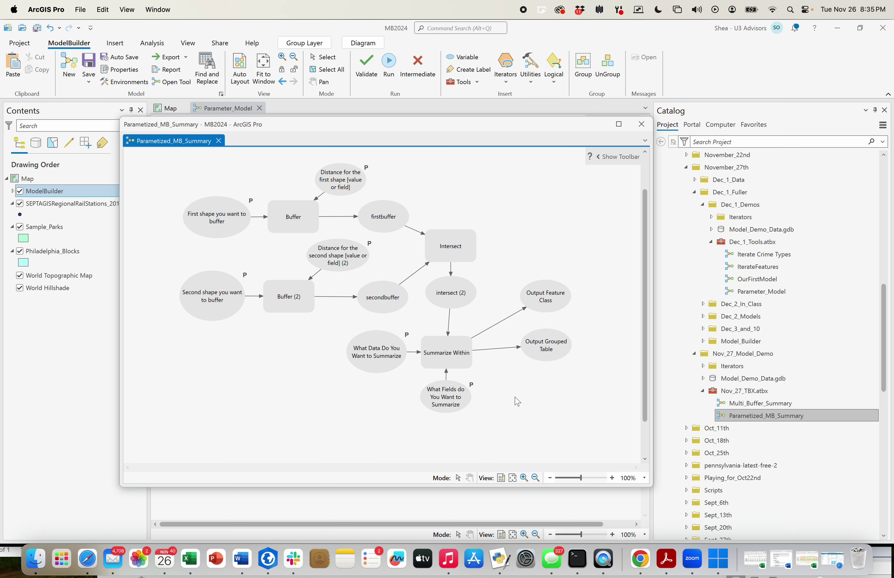
{"action": "left_click", "coordinate": [447, 403]}
{"action": "left_click_drag", "start_coordinate": [472, 412], "coordinate": [479, 421]}
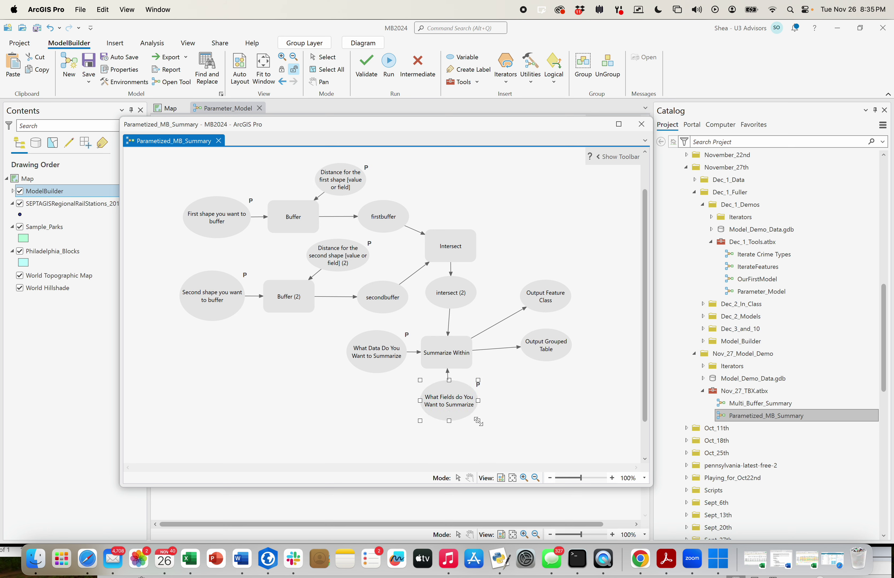
- Open Parametized_MB_Summary as a geoprocessing tool to check its data and field summary parameters, and leave it
{"action": "left_click", "coordinate": [777, 415]}
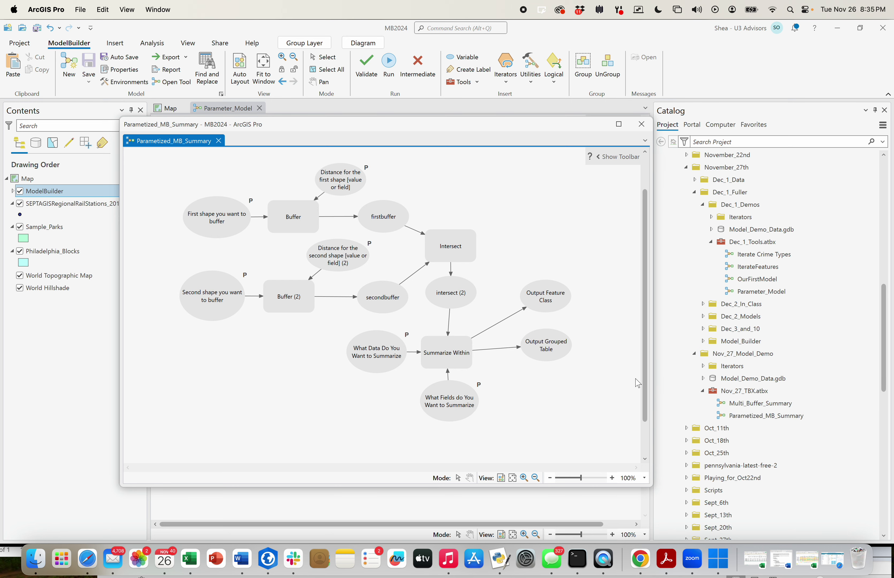
{"action": "double_click", "coordinate": [780, 421]}
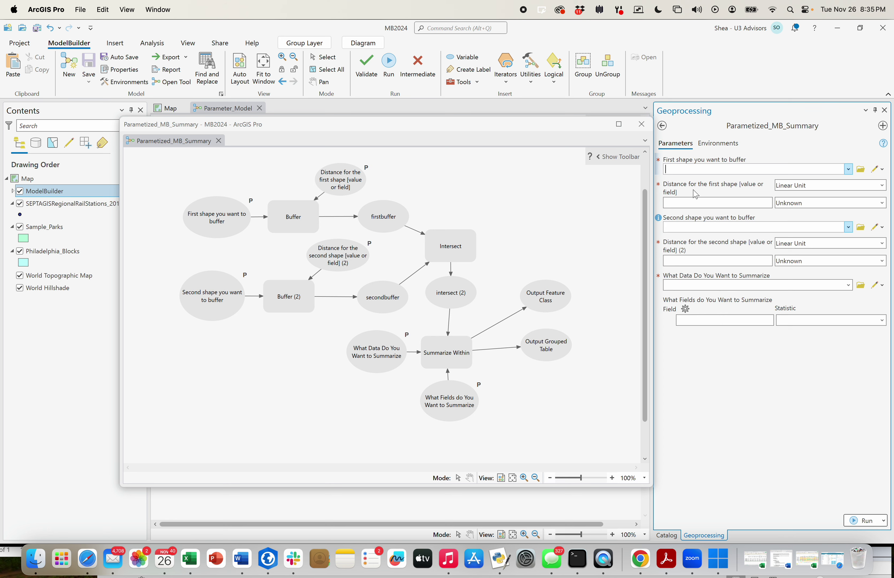
{"action": "left_click", "coordinate": [662, 126]}
- Spread the Output Grouped Table and Output Feature Class ovals apart and widen the model window
{"action": "left_click_drag", "start_coordinate": [547, 346], "coordinate": [519, 353]}
{"action": "left_click", "coordinate": [556, 300]}
{"action": "left_click_drag", "start_coordinate": [547, 293], "coordinate": [584, 290]}
{"action": "left_click_drag", "start_coordinate": [653, 347], "coordinate": [744, 346]}
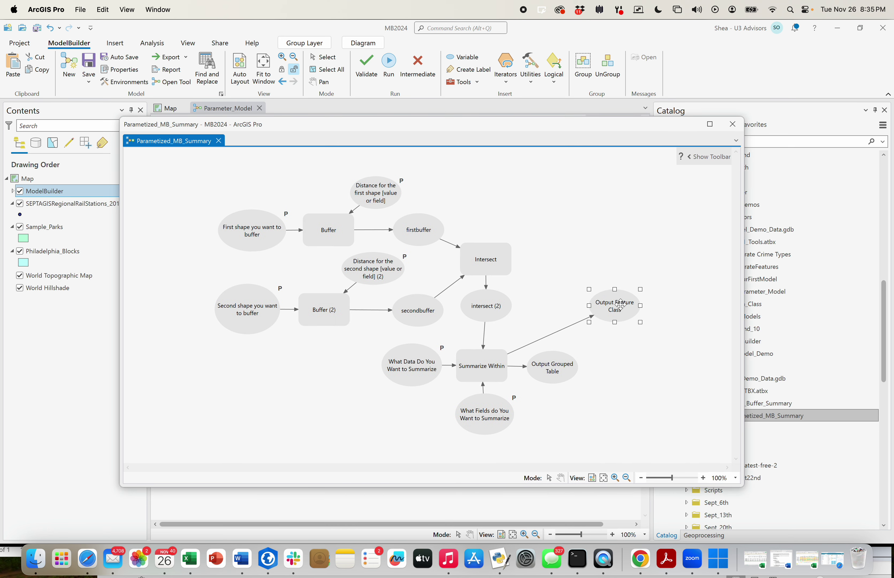
- Make Output Feature Class a model parameter renamed "Where to Save Final Output", and save the model
{"action": "right_click", "coordinate": [612, 312]}
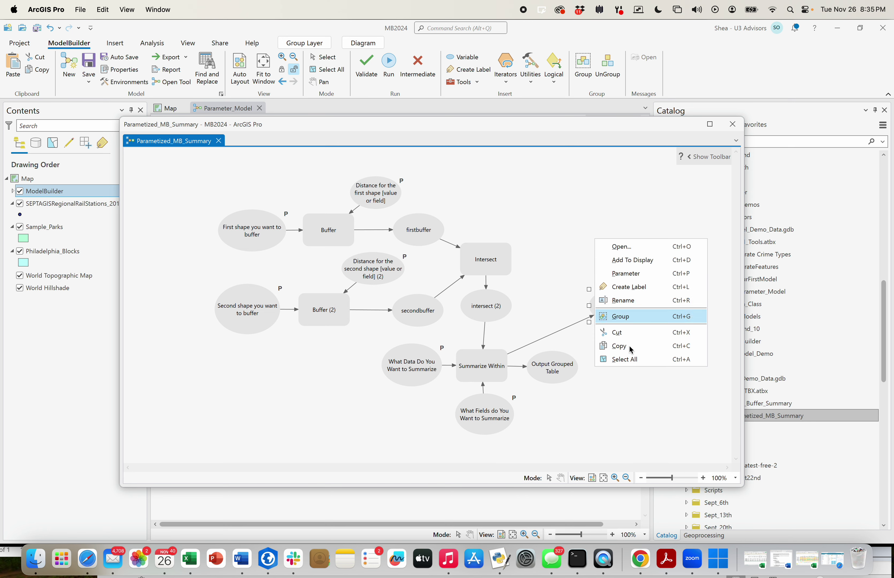
{"action": "left_click", "coordinate": [643, 279]}
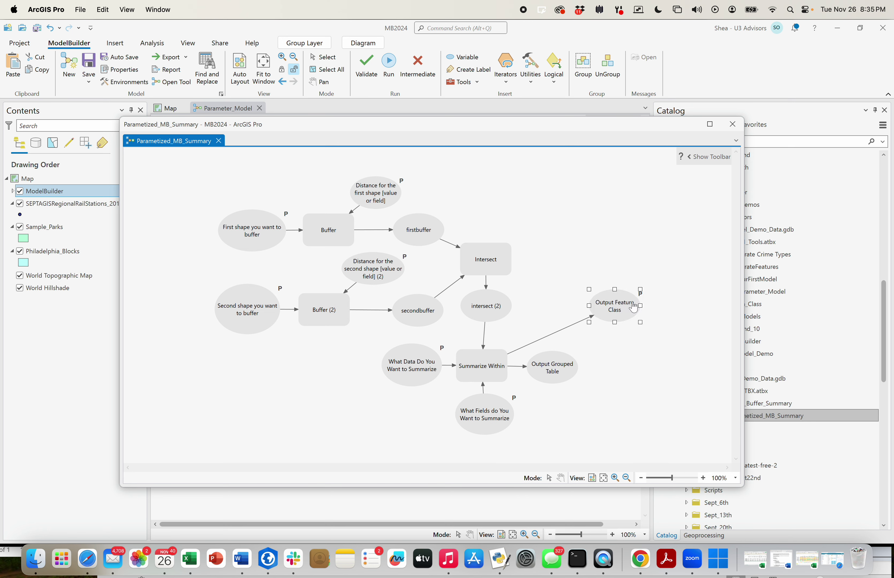
{"action": "right_click", "coordinate": [616, 308]}
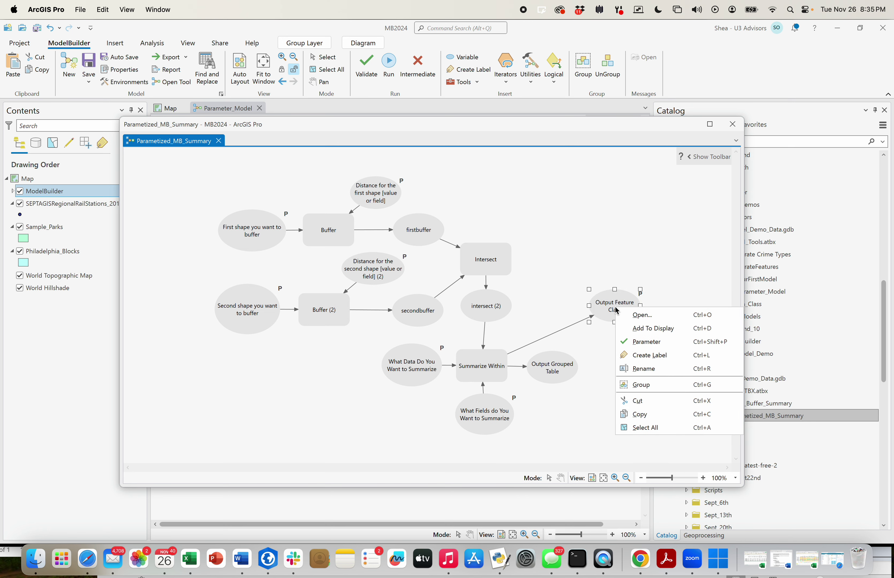
{"action": "left_click", "coordinate": [645, 369]}
{"action": "left_click_drag", "start_coordinate": [625, 313], "coordinate": [570, 289]}
{"action": "type", "text": "Final Output"}
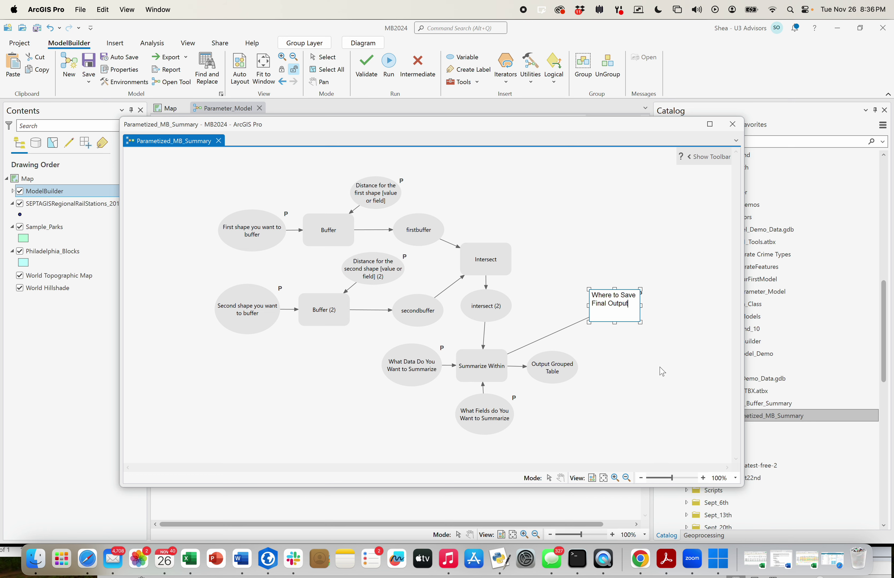
{"action": "left_click", "coordinate": [662, 370]}
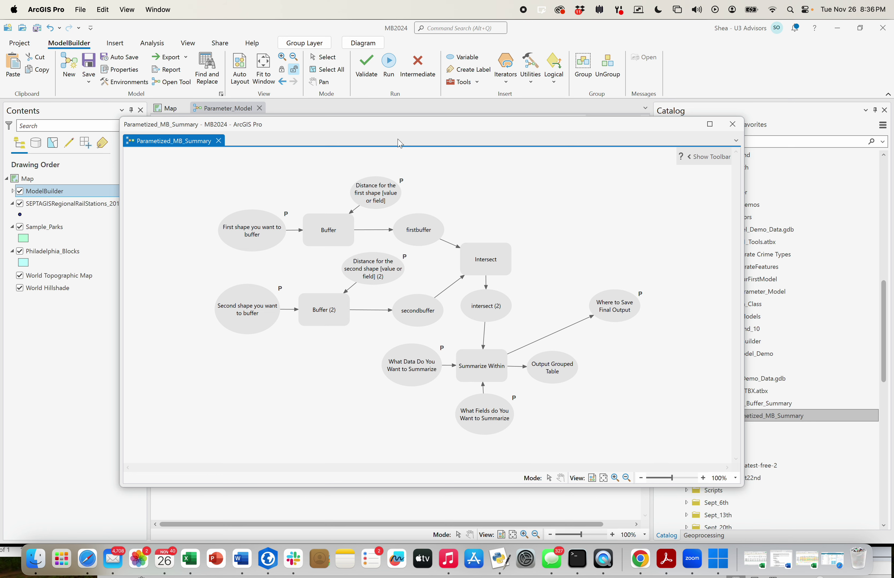
{"action": "left_click", "coordinate": [89, 64]}
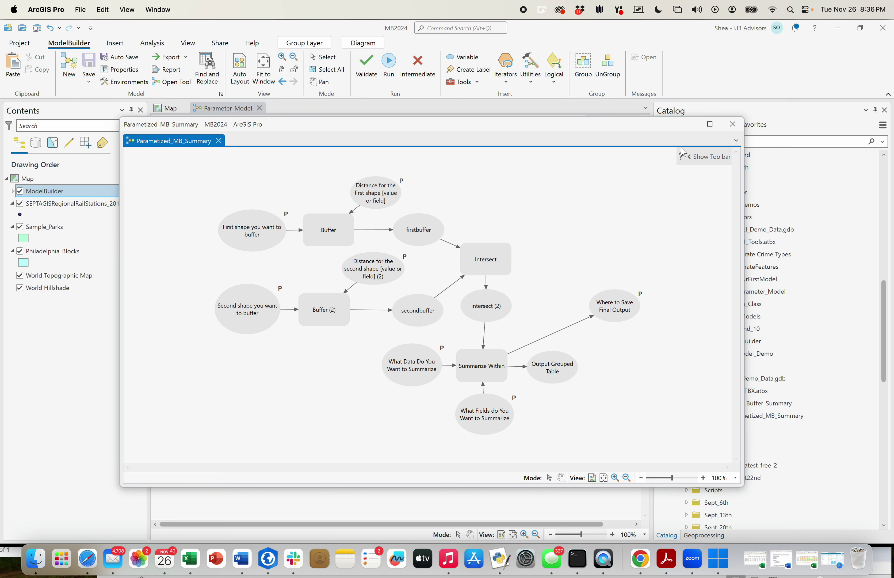
- Open Parametized_MB_Summary as a geoprocessing tool beside the model window and inspect the default path under Where to Save Final Output
{"action": "left_click_drag", "start_coordinate": [642, 117], "coordinate": [594, 114]}
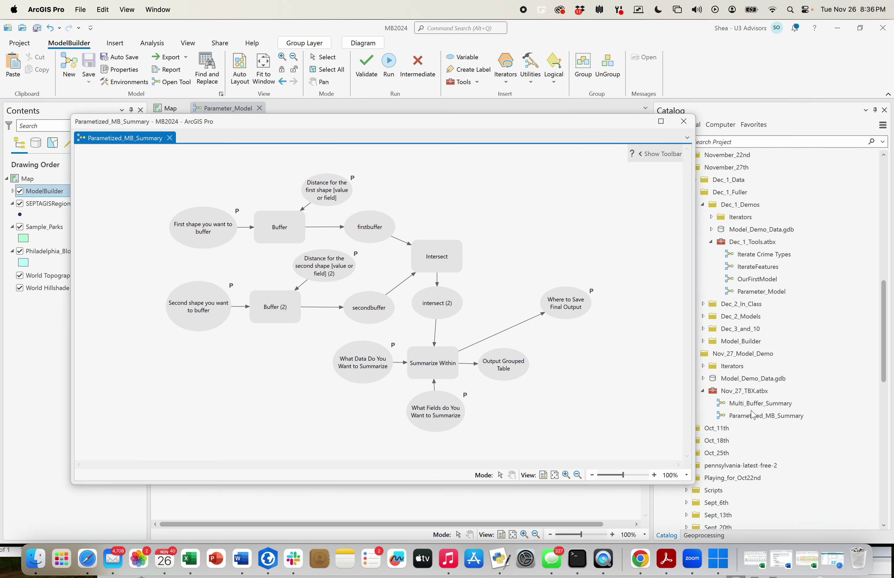
{"action": "double_click", "coordinate": [749, 420]}
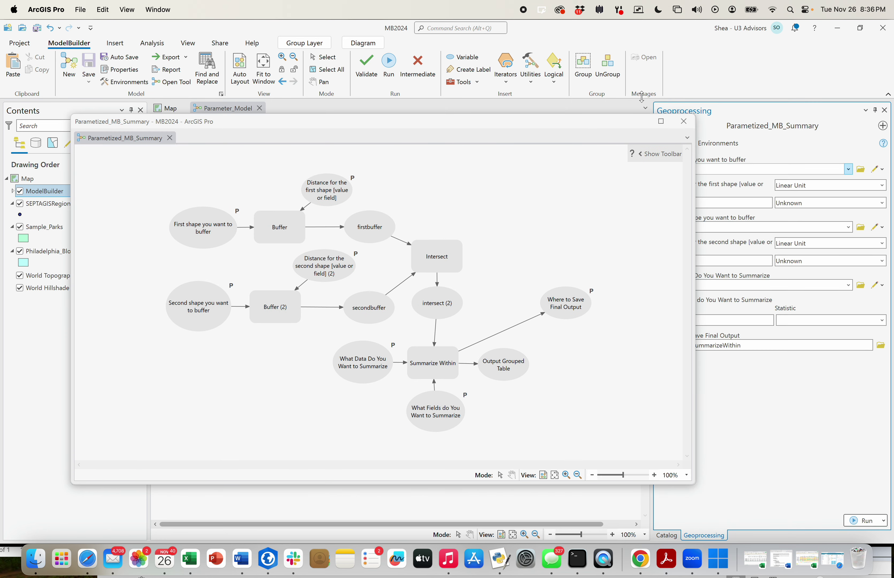
{"action": "left_click_drag", "start_coordinate": [606, 133], "coordinate": [547, 132]}
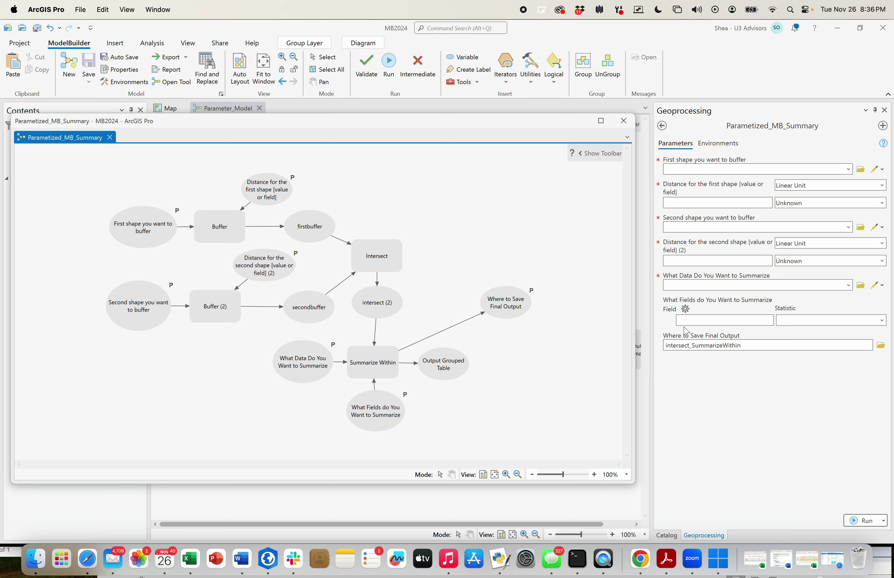
{"action": "left_click", "coordinate": [704, 346]}
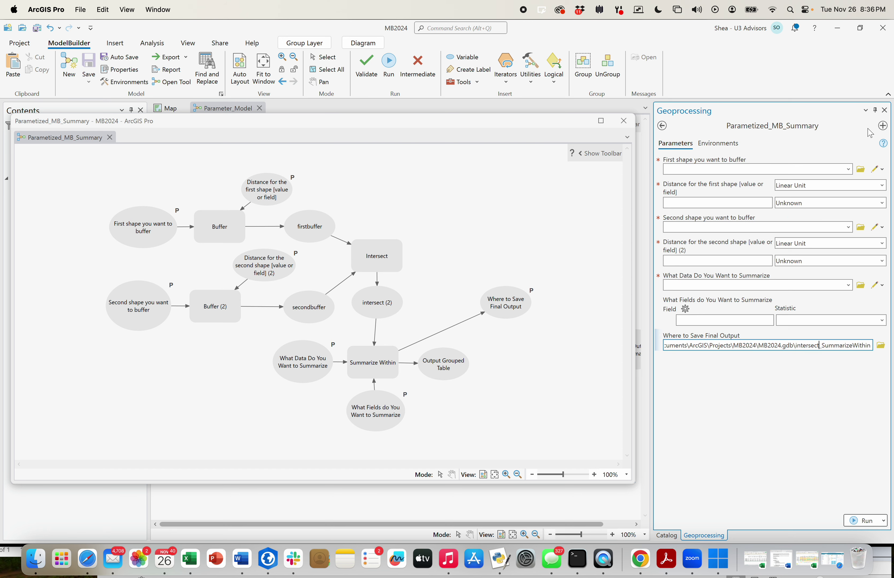
- Close the tool form and clear the default path stored in the Where to Save Final Output variable
{"action": "left_click", "coordinate": [885, 109]}
{"action": "double_click", "coordinate": [502, 314]}
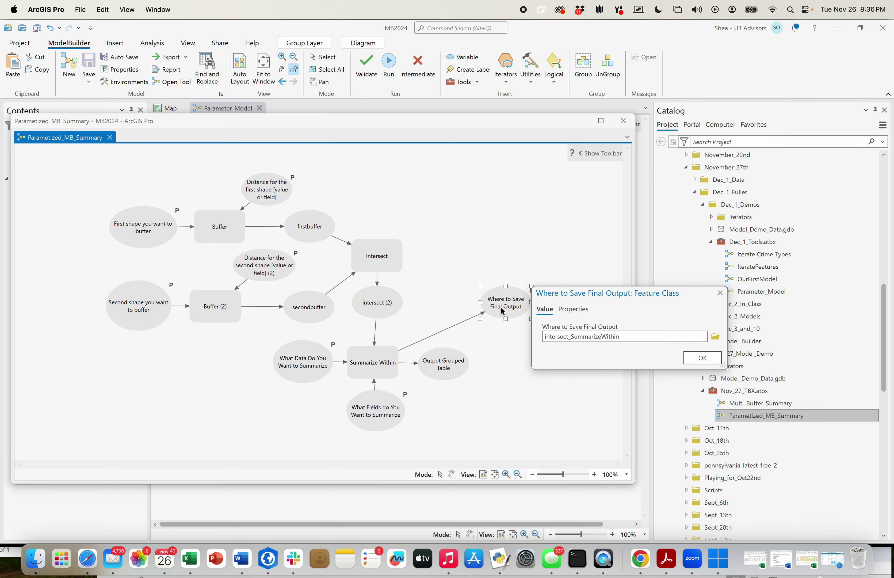
{"action": "triple_click", "coordinate": [599, 337]}
{"action": "key", "text": "BackSpace"}
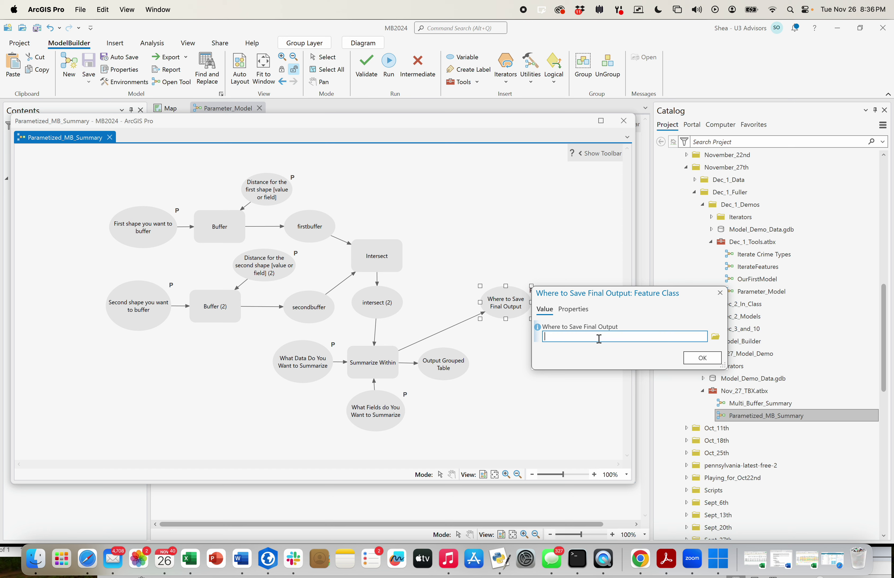
{"action": "left_click", "coordinate": [702, 358]}
- Enable Add To Display for the Where to Save Final Output variable, then save and close the Parametized_MB_Summary model
{"action": "left_click", "coordinate": [507, 300]}
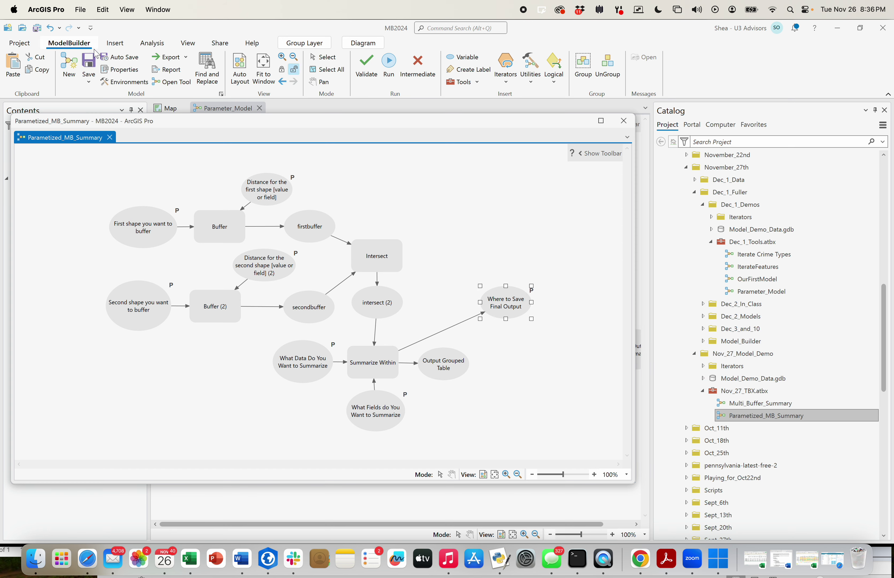
{"action": "left_click", "coordinate": [539, 330]}
{"action": "right_click", "coordinate": [506, 303]}
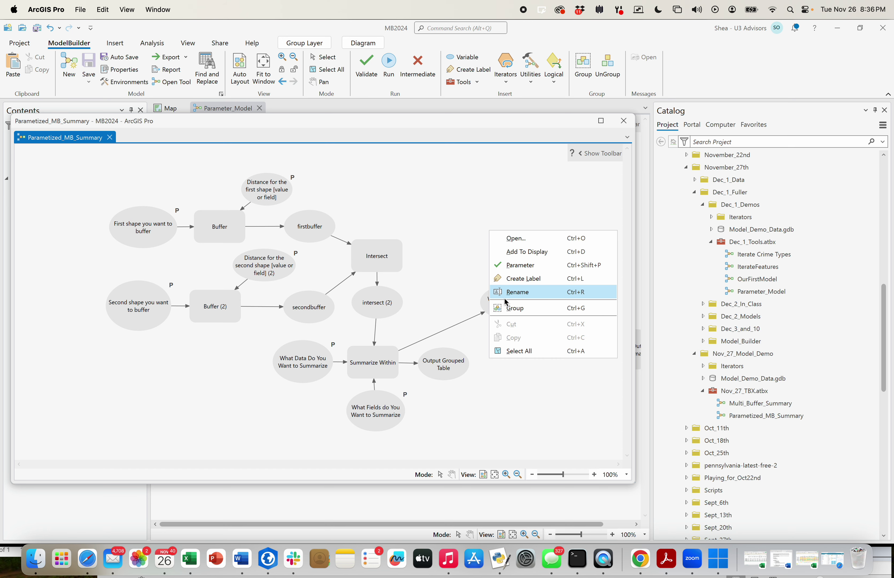
{"action": "left_click", "coordinate": [529, 254]}
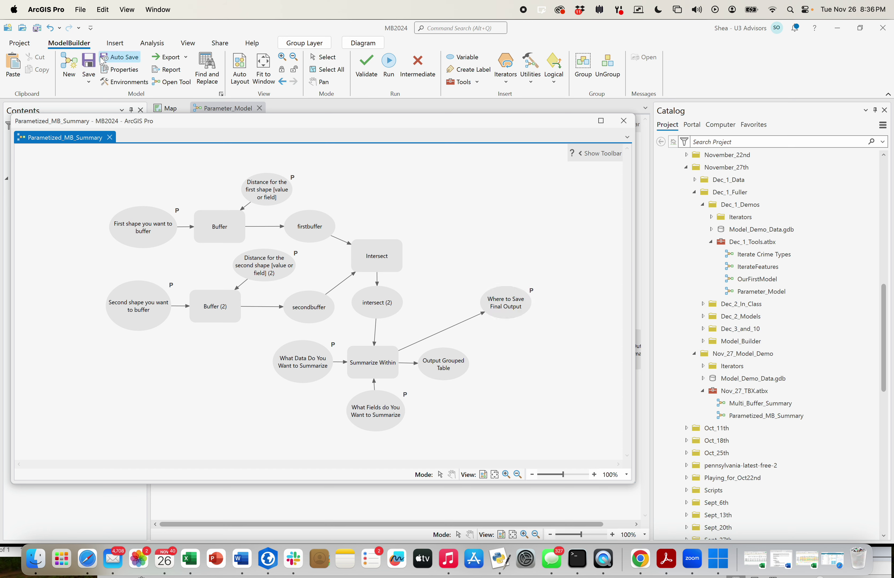
{"action": "left_click", "coordinate": [92, 66]}
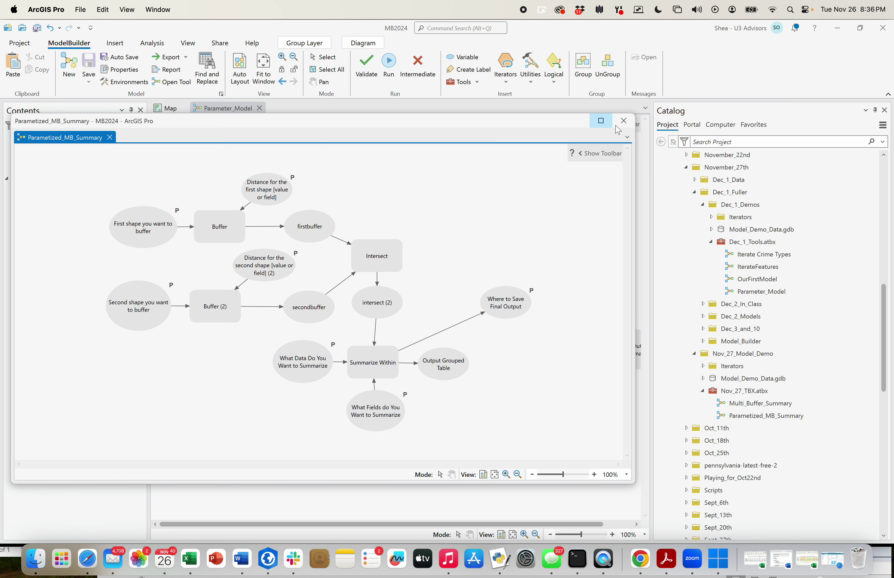
{"action": "left_click", "coordinate": [623, 121]}
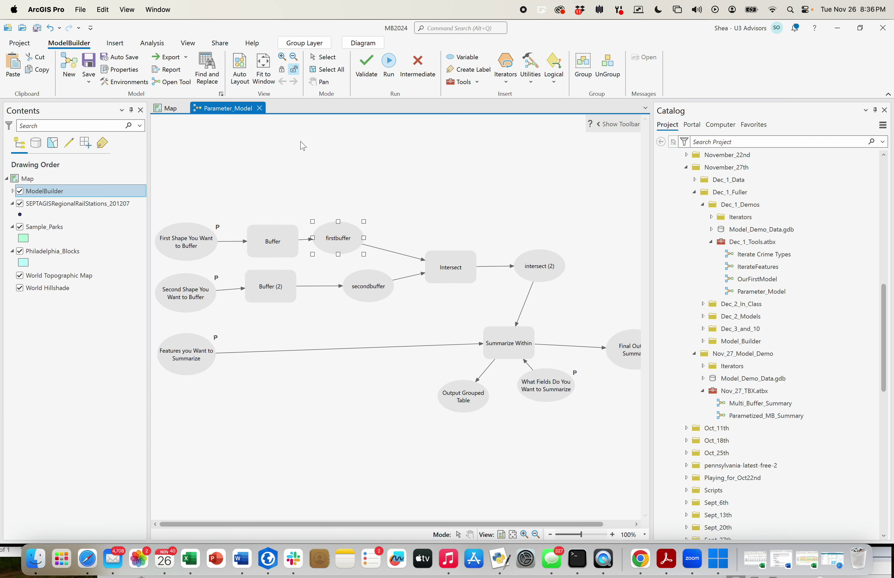
- Remove the ModelBuilder group layer from the map
{"action": "left_click", "coordinate": [170, 108]}
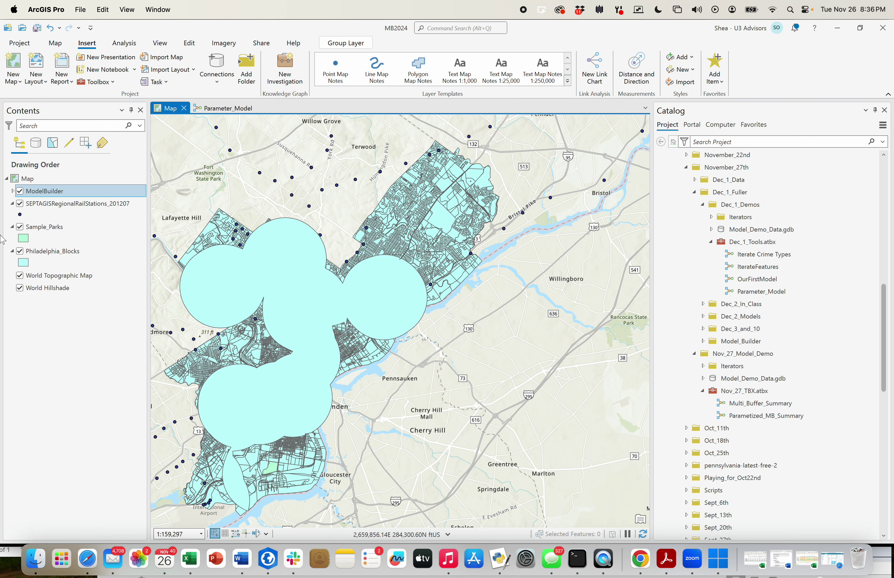
{"action": "right_click", "coordinate": [47, 192]}
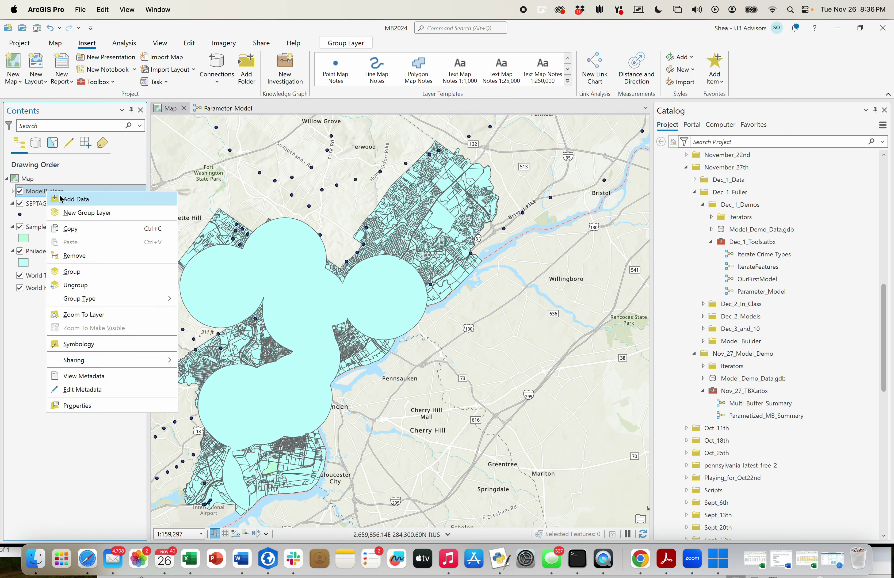
{"action": "left_click", "coordinate": [78, 256]}
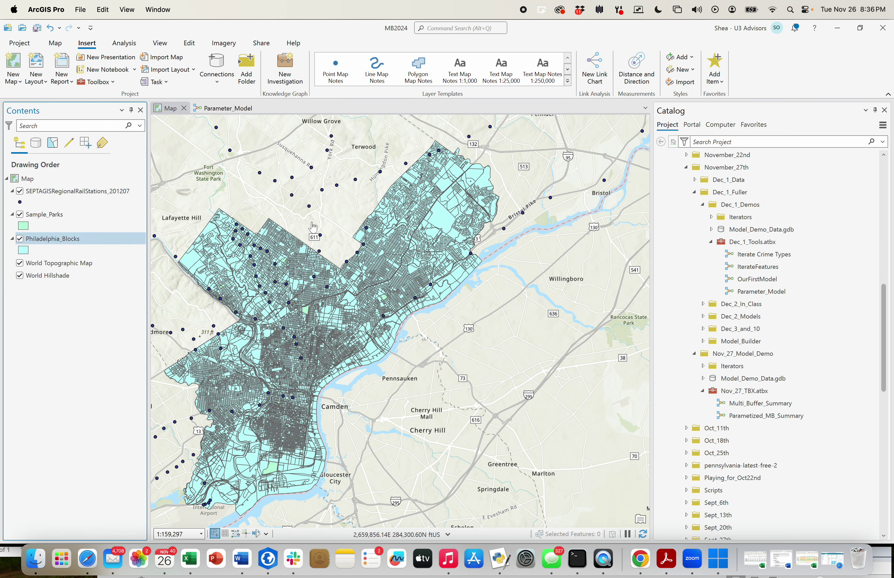
- Open Parametized_MB_Summary as a tool and set the first shape to SEPTAGISRegionalRailStations_201207 with a distance of 2 US Survey Miles
{"action": "double_click", "coordinate": [753, 416]}
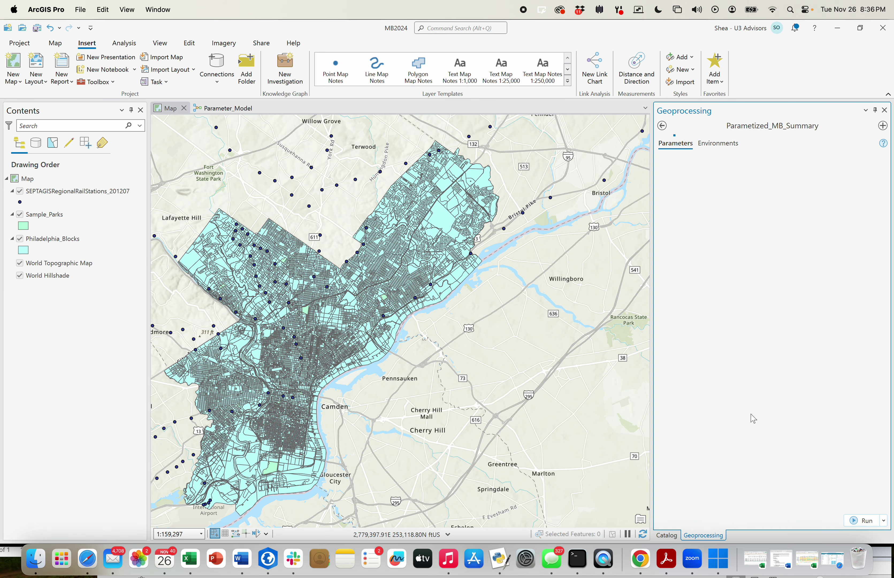
{"action": "left_click", "coordinate": [848, 169]}
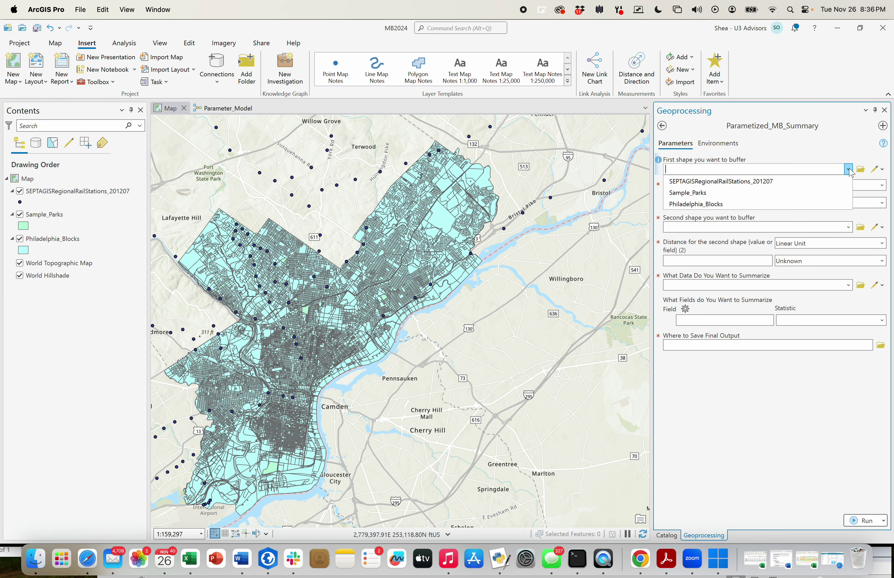
{"action": "left_click", "coordinate": [816, 183]}
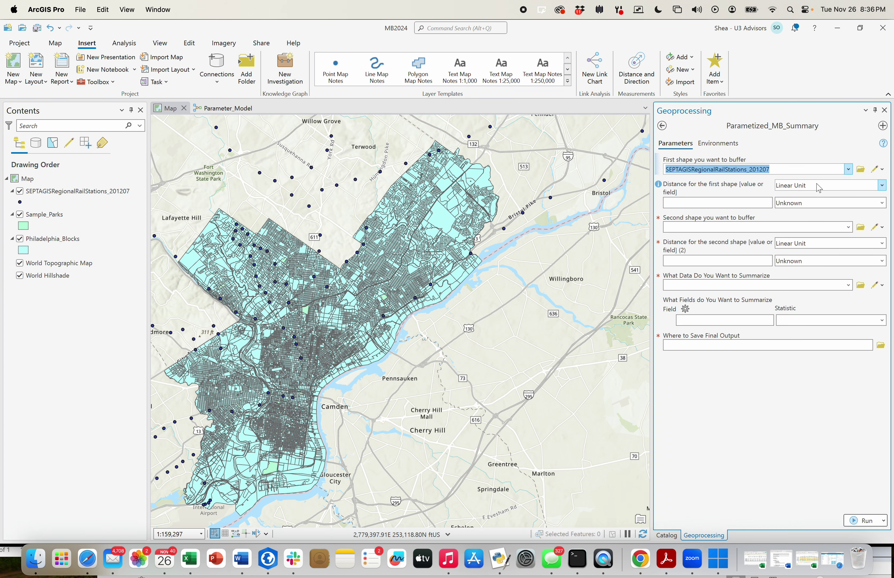
{"action": "left_click", "coordinate": [760, 203]}
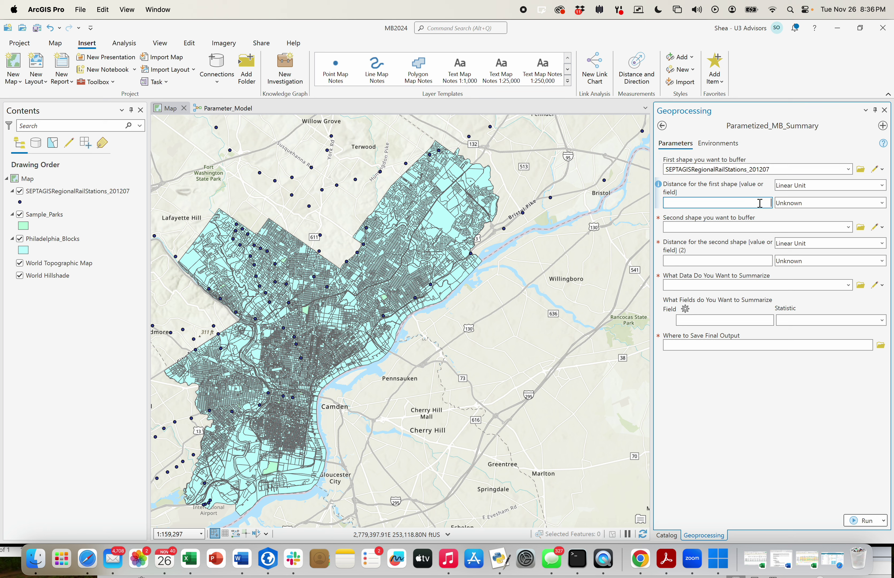
{"action": "type", "text": "1"}
{"action": "left_click", "coordinate": [882, 203]}
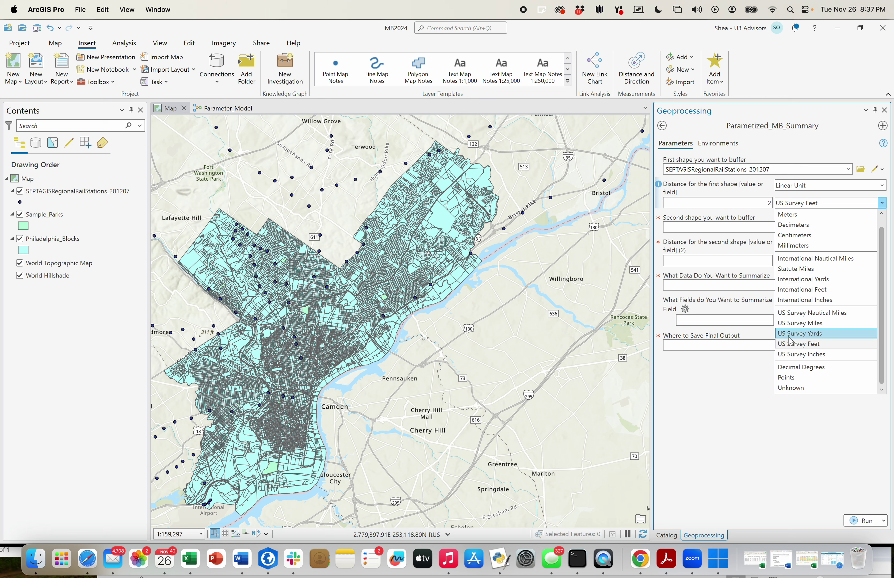
{"action": "left_click", "coordinate": [827, 335]}
{"action": "left_click", "coordinate": [882, 203]}
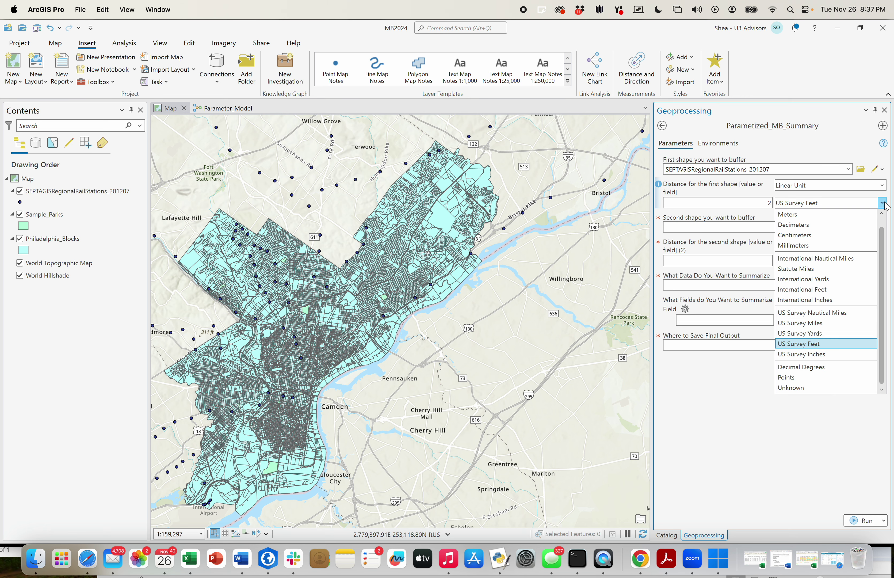
{"action": "left_click", "coordinate": [811, 325]}
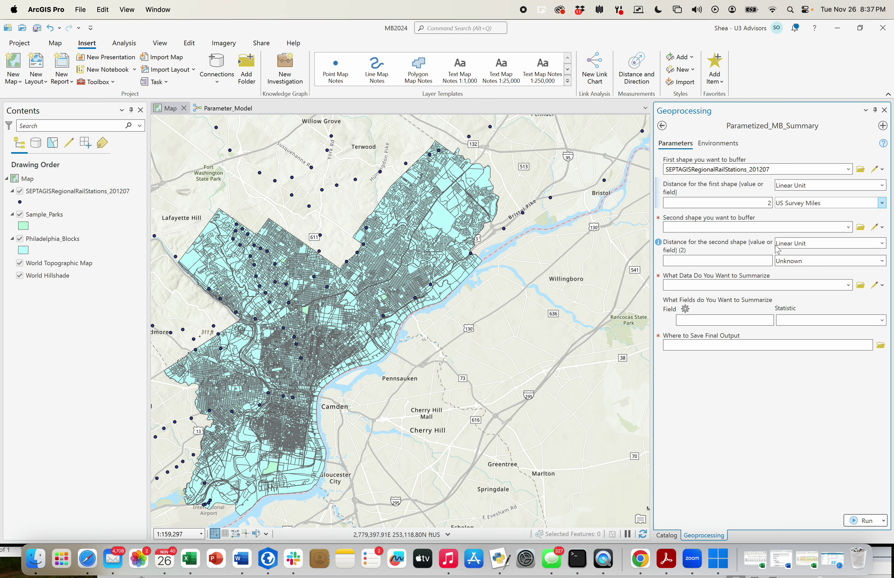
- Set the second shape to buffer to Sample_Parks with a distance of 2 US Survey Miles
{"action": "left_click", "coordinate": [848, 227]}
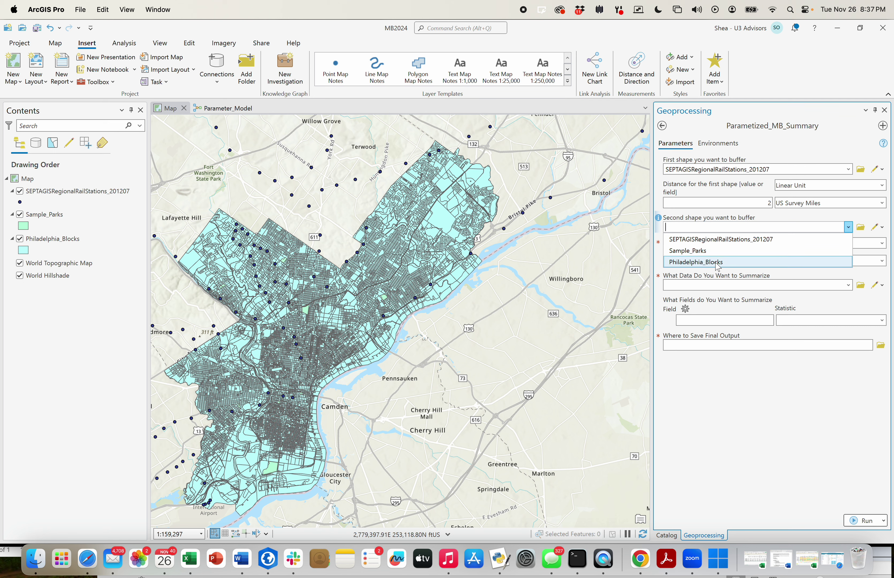
{"action": "left_click", "coordinate": [714, 251]}
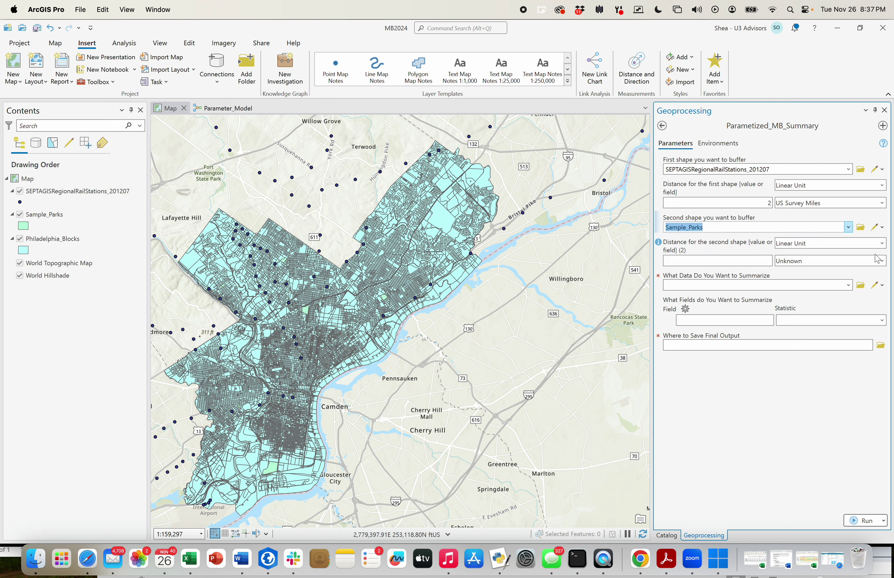
{"action": "left_click", "coordinate": [753, 259]}
{"action": "type", "text": "2"}
{"action": "left_click", "coordinate": [882, 260]}
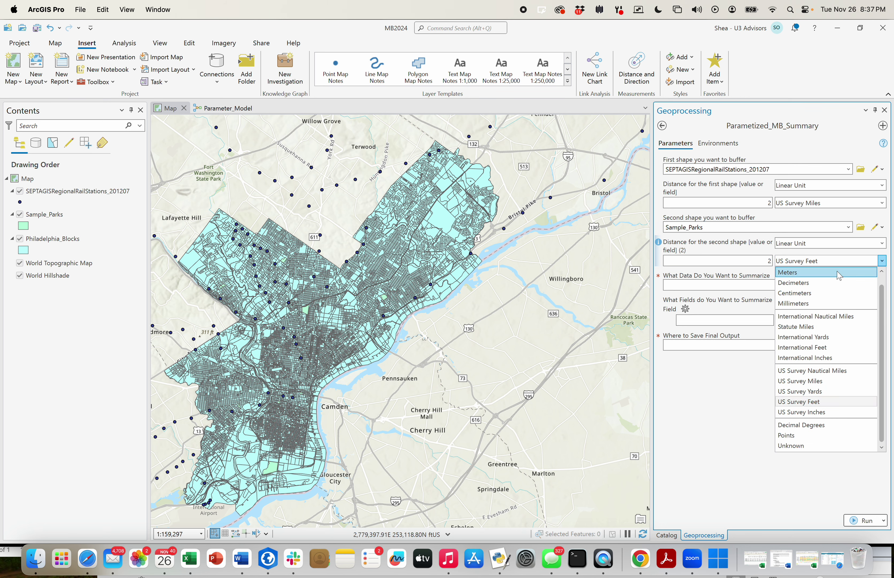
{"action": "left_click", "coordinate": [830, 381]}
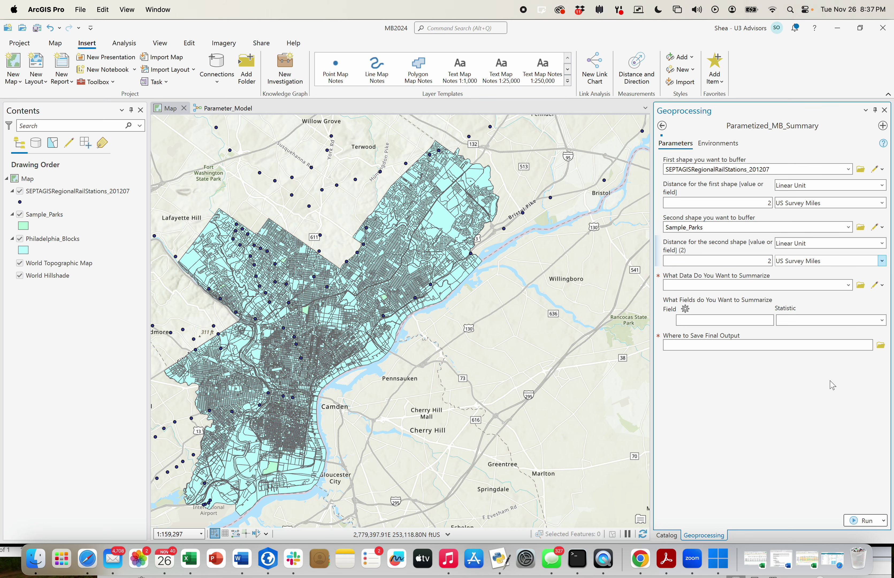
- Choose Philadelphia_Blocks as the data to summarize, with Pop, Own and Rent as the summary fields
{"action": "left_click", "coordinate": [848, 285]}
{"action": "left_click", "coordinate": [701, 320]}
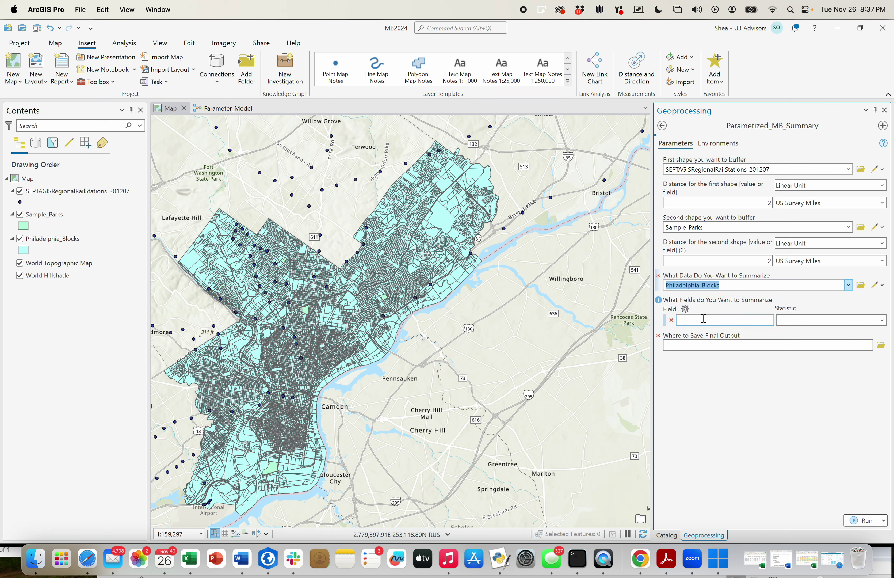
{"action": "left_click", "coordinate": [767, 320]}
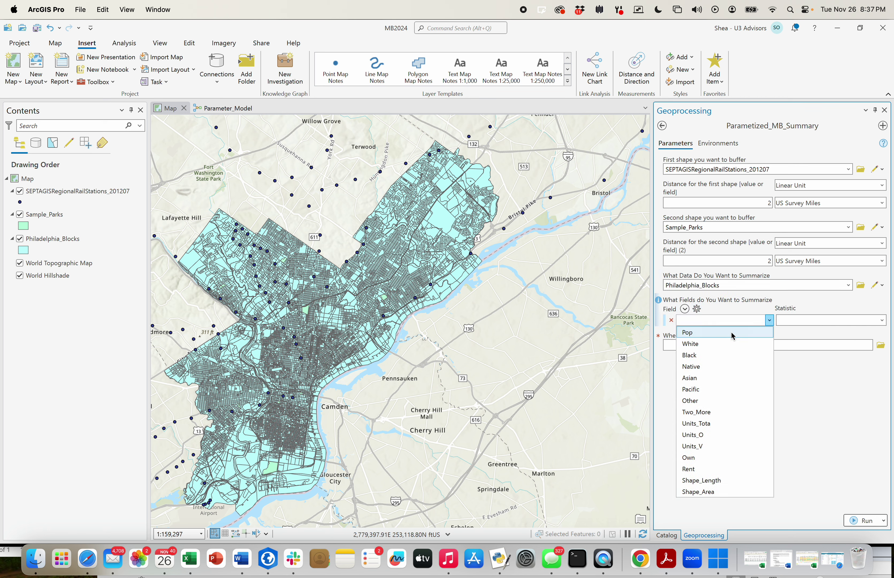
{"action": "left_click", "coordinate": [768, 331]}
{"action": "left_click", "coordinate": [772, 331]}
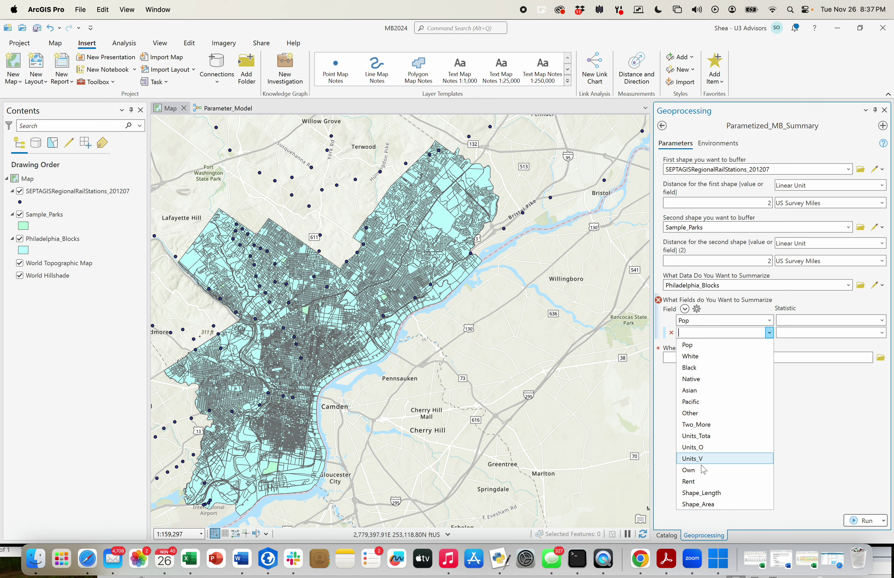
{"action": "left_click", "coordinate": [710, 469]}
{"action": "left_click", "coordinate": [768, 345]}
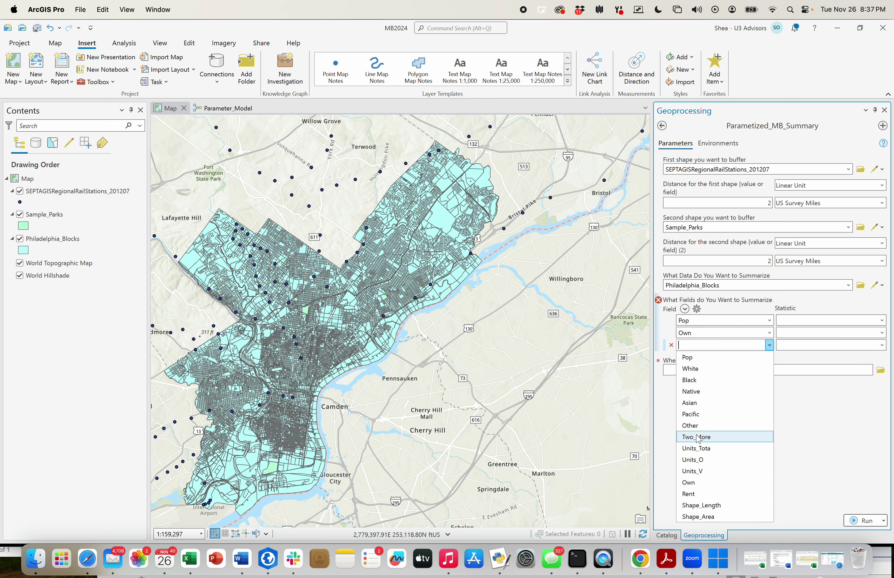
{"action": "left_click", "coordinate": [702, 499]}
- Set the statistic to Sum for the Pop, Own and Rent fields
{"action": "left_click", "coordinate": [882, 320]}
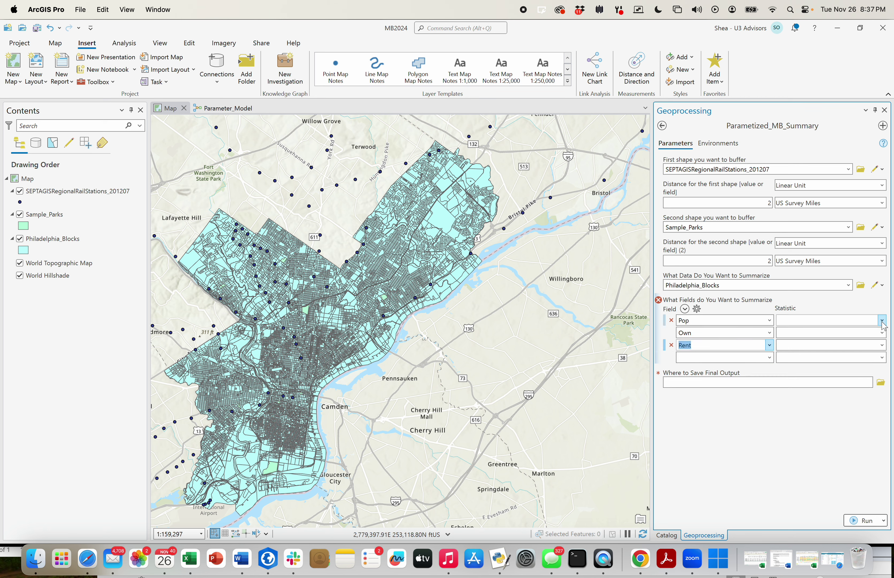
{"action": "left_click", "coordinate": [835, 332]}
{"action": "left_click", "coordinate": [881, 332]}
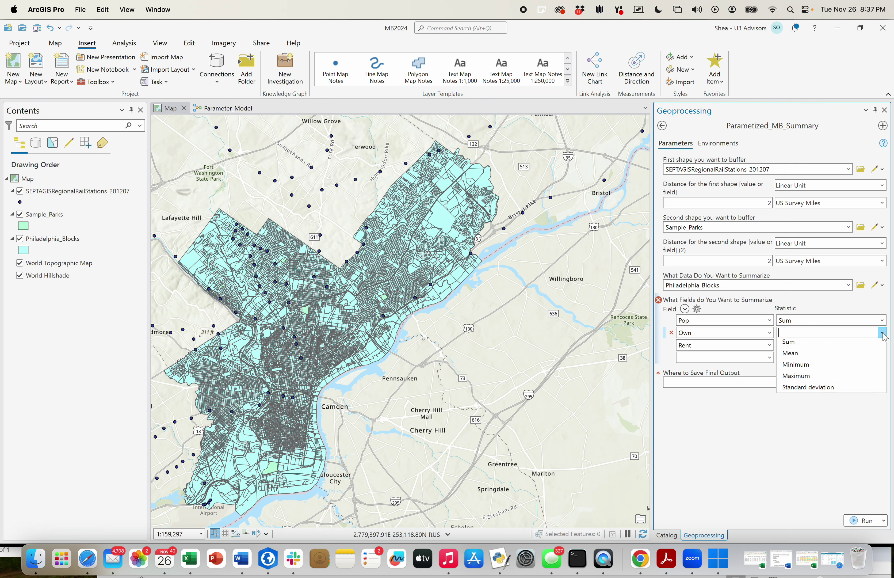
{"action": "left_click", "coordinate": [866, 344]}
{"action": "left_click", "coordinate": [882, 345]}
{"action": "left_click", "coordinate": [851, 356]}
- Set the final output to Parametized_Output in MB2024.gdb and run the tool
{"action": "left_click", "coordinate": [881, 382]}
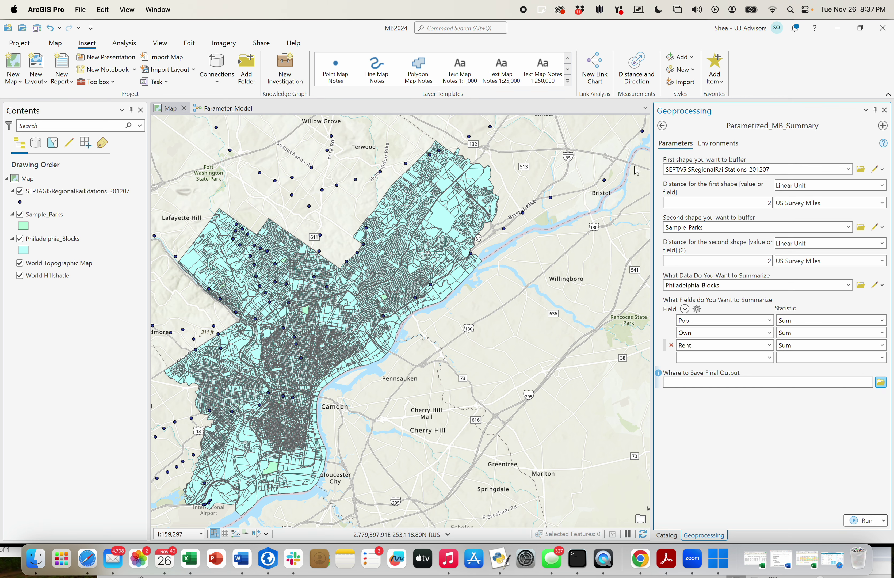
{"action": "double_click", "coordinate": [354, 143]}
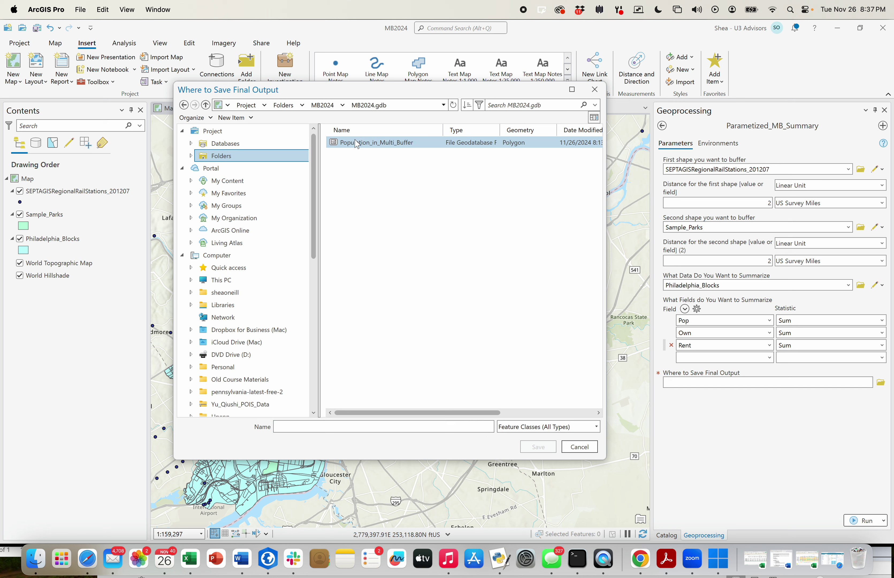
{"action": "type", "text": "Parametized_Output"}
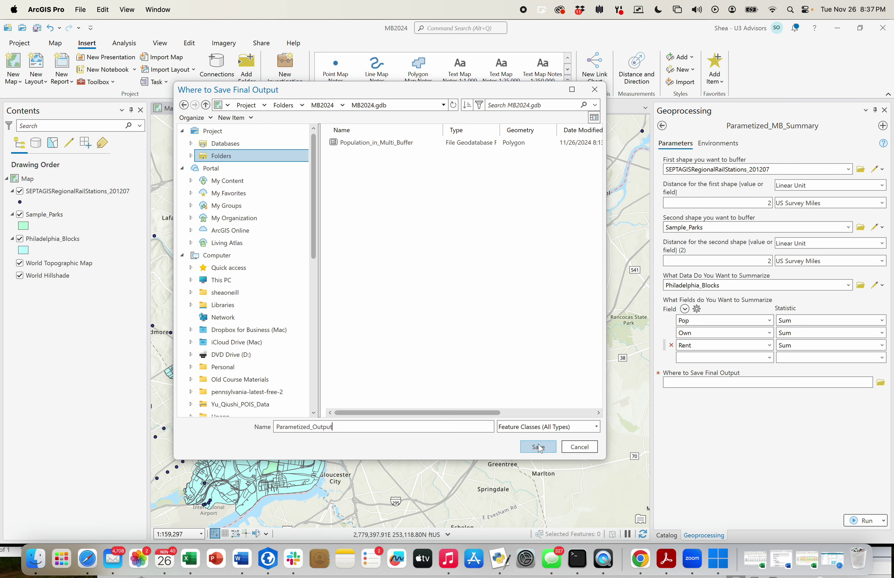
{"action": "left_click", "coordinate": [538, 446]}
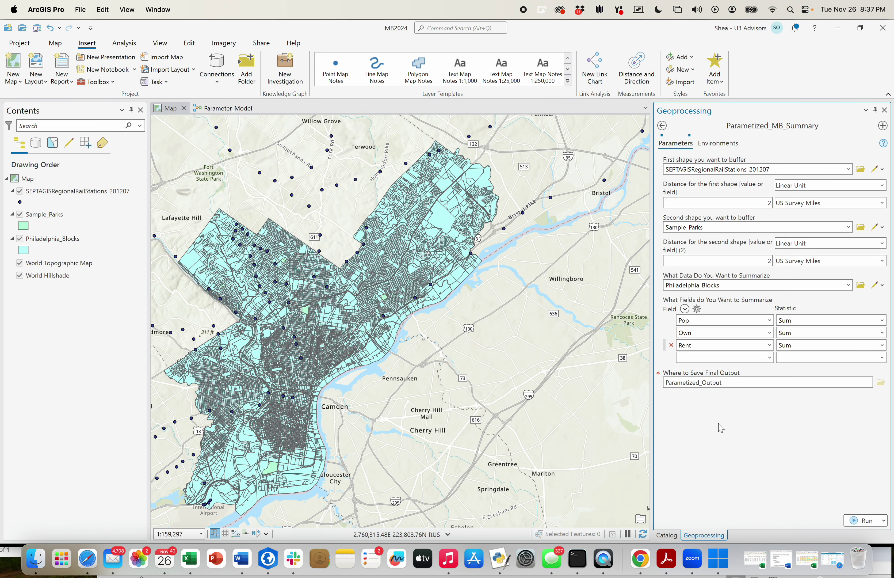
{"action": "left_click", "coordinate": [861, 520]}
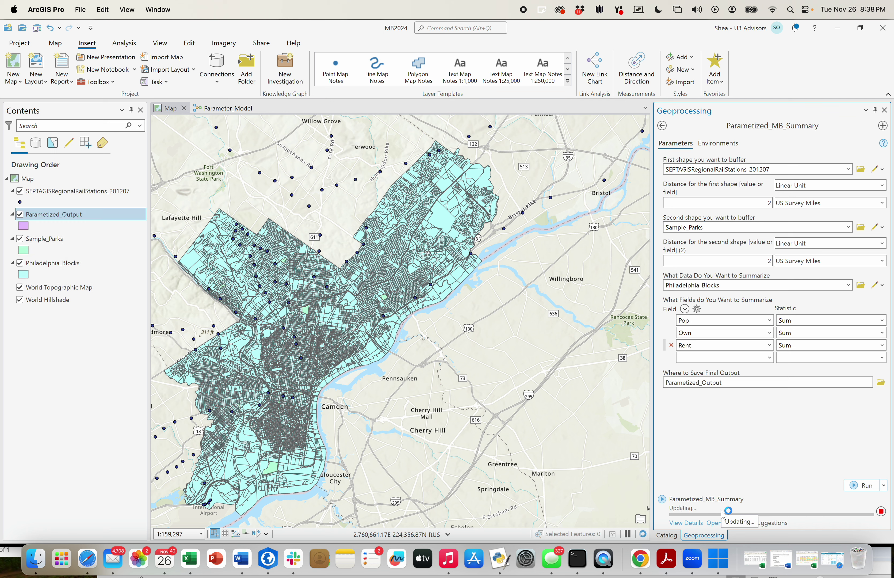
- Open the attribute table of the Parametized_Output layer to check the summed fields
{"action": "mouse_move", "coordinate": [723, 514]}
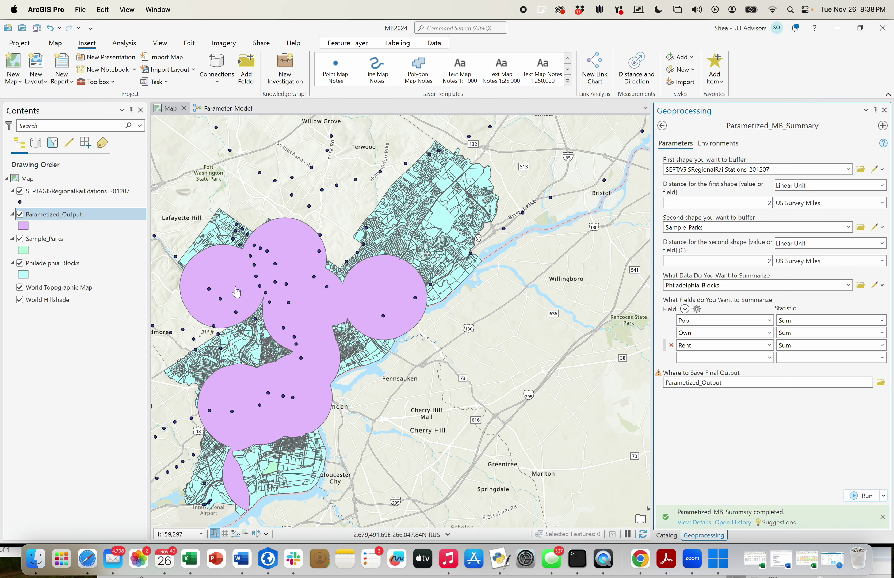
{"action": "right_click", "coordinate": [67, 214]}
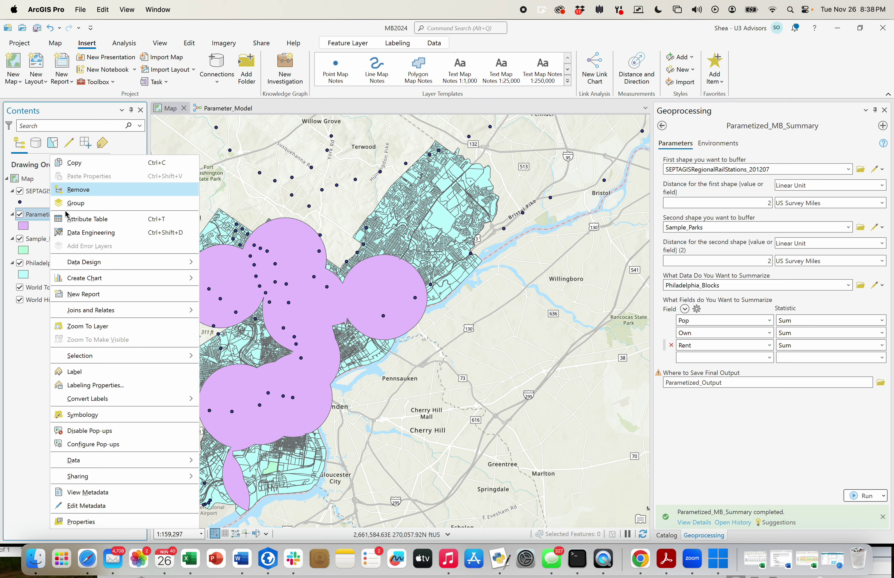
{"action": "left_click", "coordinate": [86, 219]}
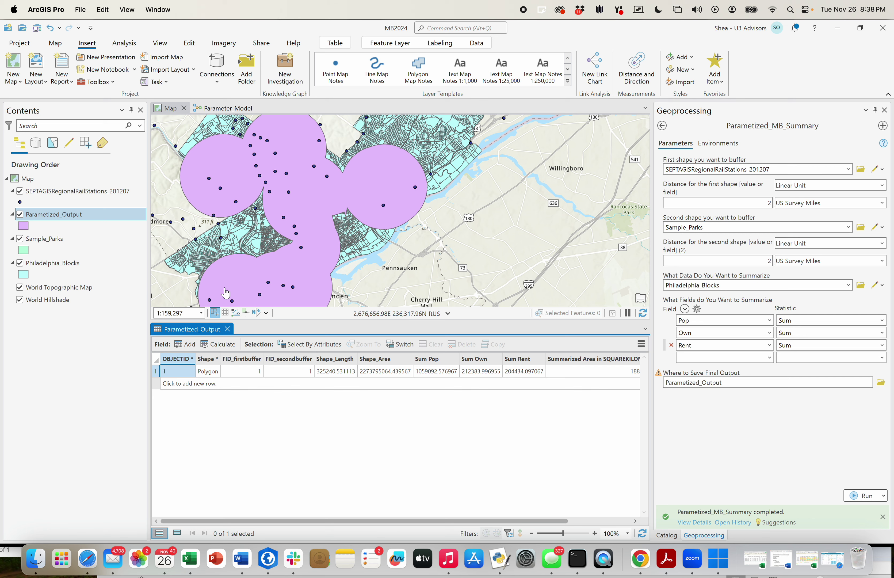
- Close the attribute table and open the tool properties of Parametized_MB_Summary in Nov_27_TBX.atbx at its parameter list
{"action": "left_click", "coordinate": [227, 329]}
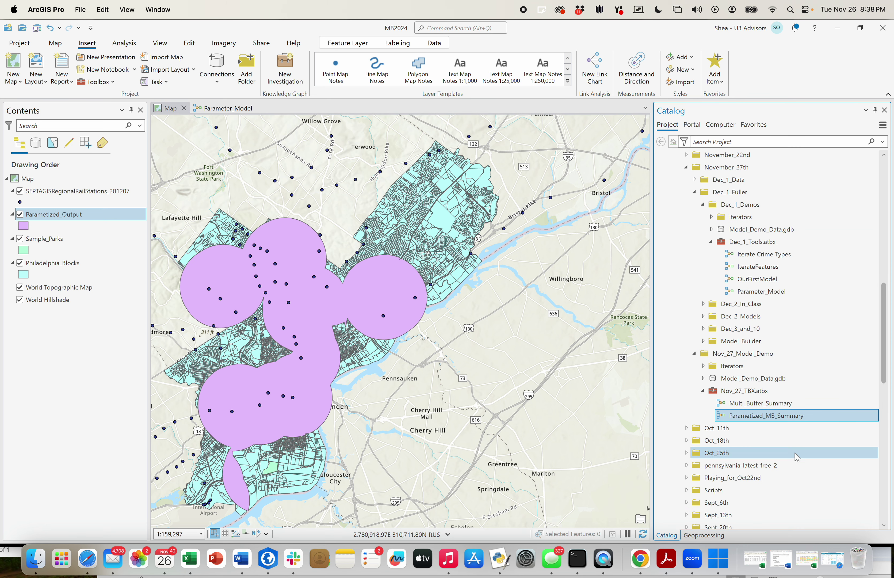
{"action": "right_click", "coordinate": [774, 418]}
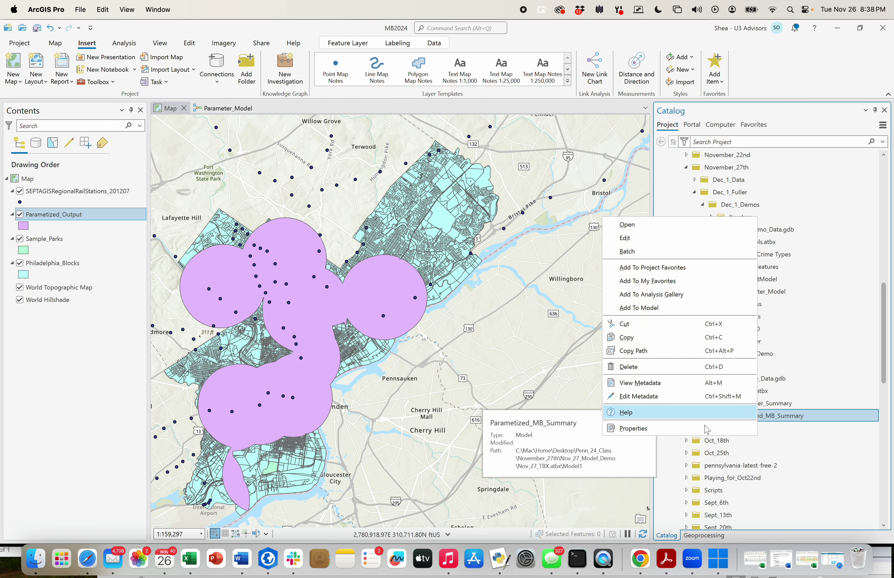
{"action": "left_click", "coordinate": [665, 430]}
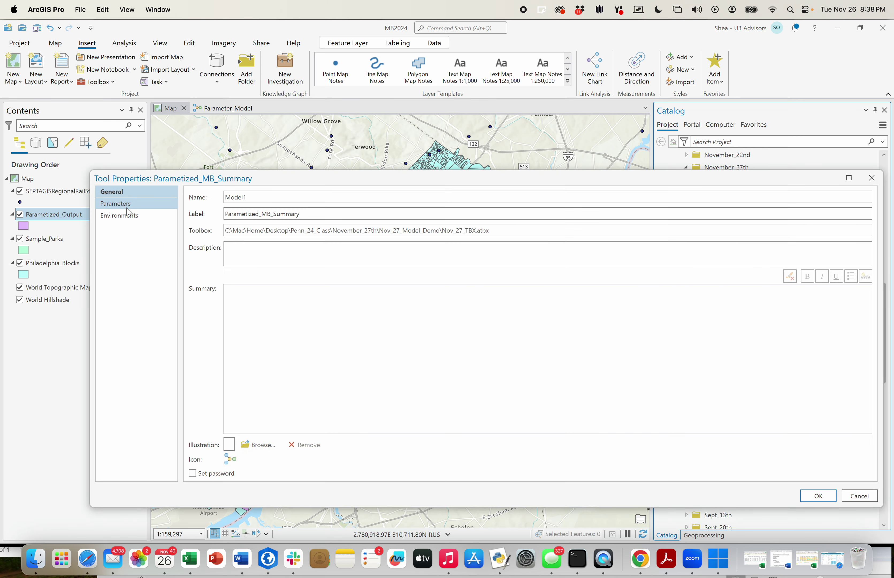
{"action": "left_click", "coordinate": [301, 254]}
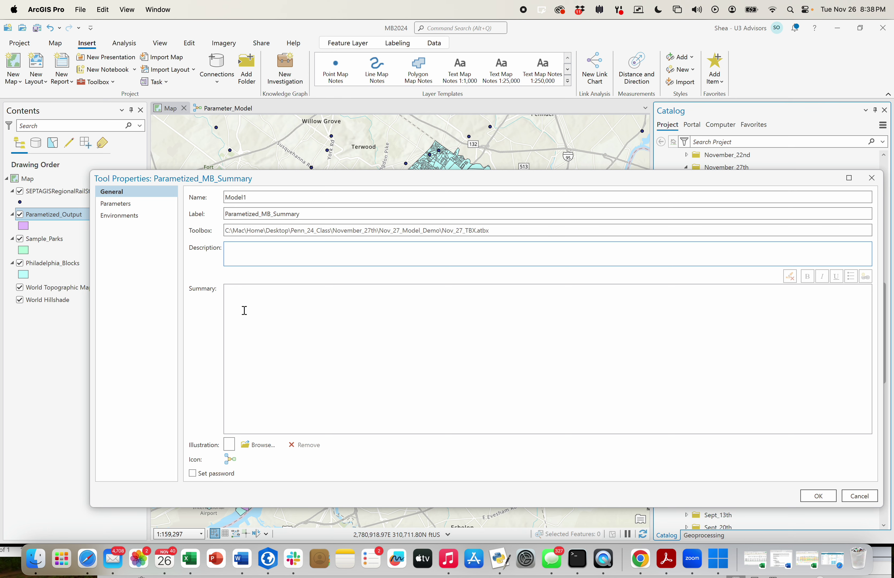
{"action": "left_click", "coordinate": [124, 205]}
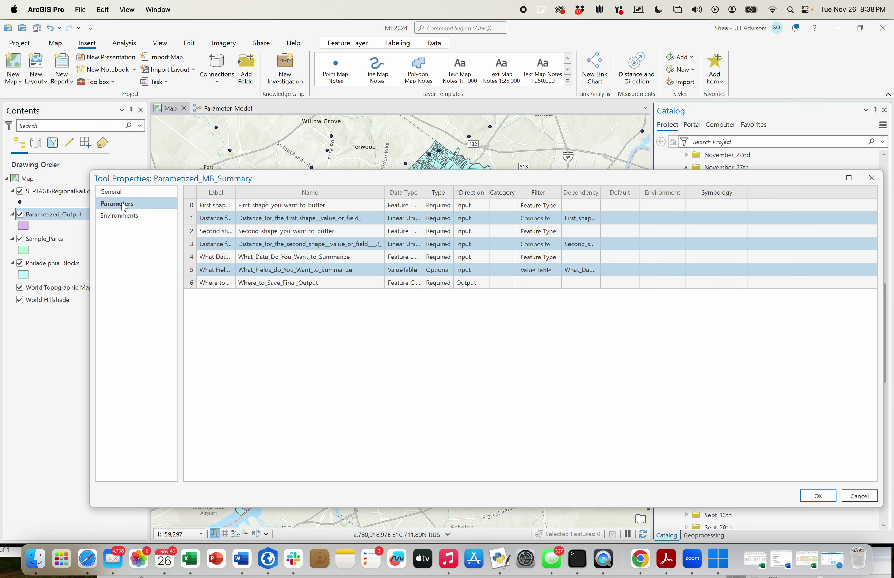
- Widen the Label column to show the full parameter labels and check the reordering options for the second shape's distance parameter
{"action": "left_click", "coordinate": [220, 247]}
{"action": "double_click", "coordinate": [234, 193]}
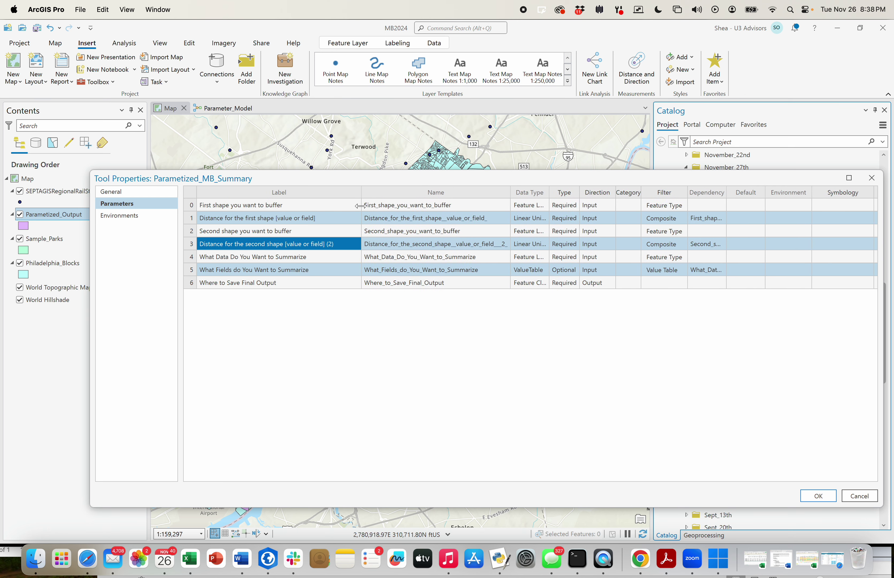
{"action": "left_click", "coordinate": [189, 248]}
{"action": "right_click", "coordinate": [192, 248]}
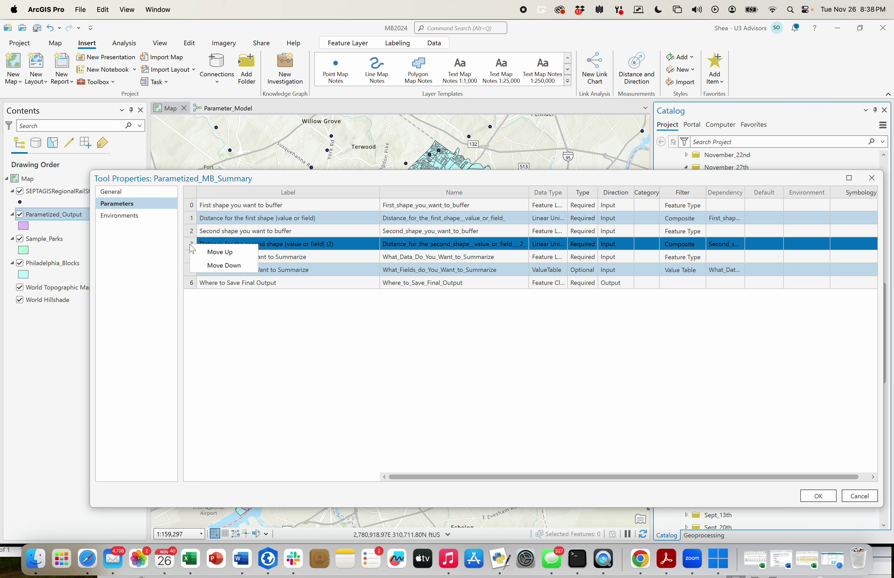
{"action": "left_click", "coordinate": [289, 379]}
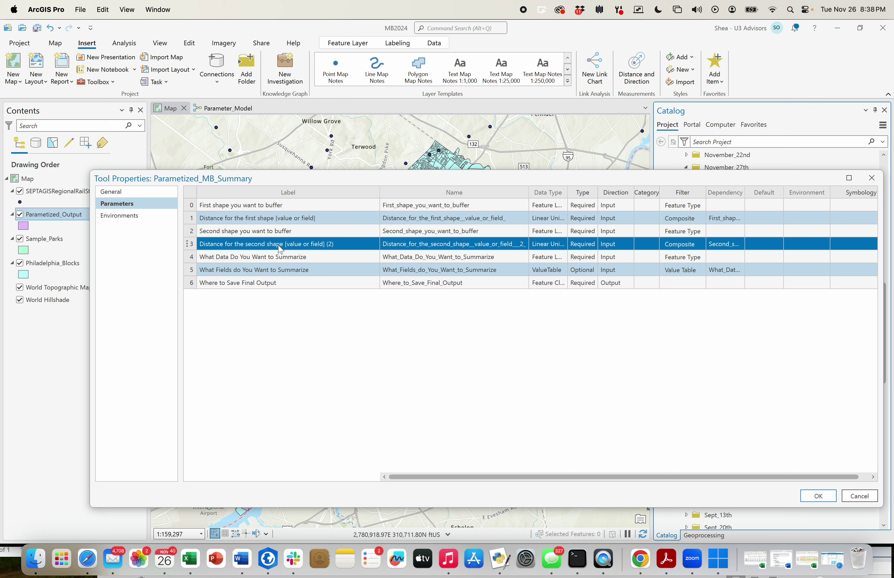
{"action": "left_click", "coordinate": [277, 249]}
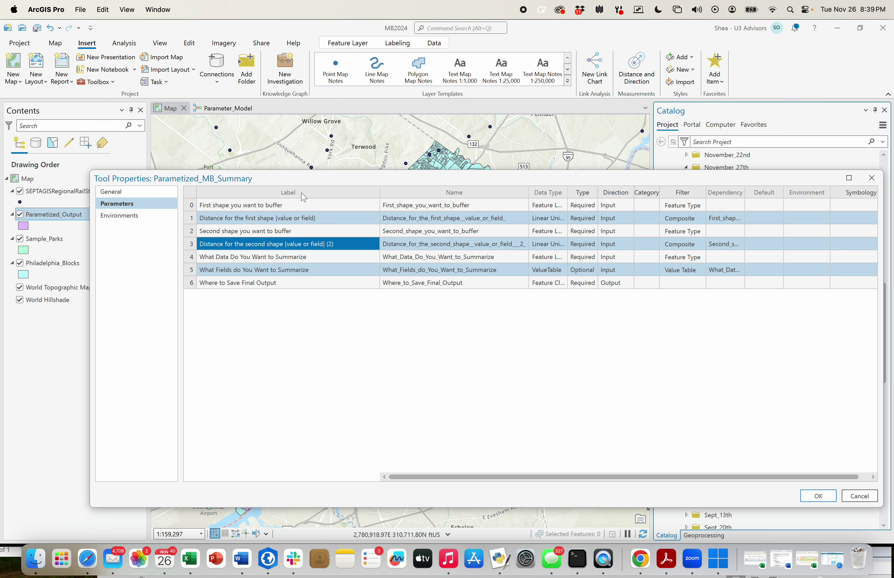
- Examine the parameters' type, direction, category, filter, dependency, default, environment and symbology settings, adjusting column widths as needed
{"action": "left_click", "coordinate": [552, 272]}
{"action": "left_click", "coordinate": [582, 270]}
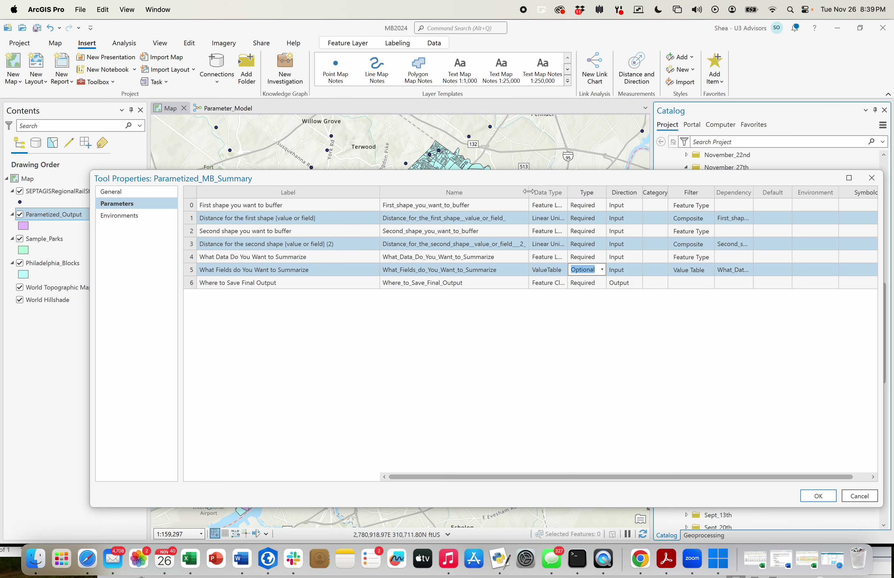
{"action": "left_click_drag", "start_coordinate": [528, 191], "coordinate": [520, 191]}
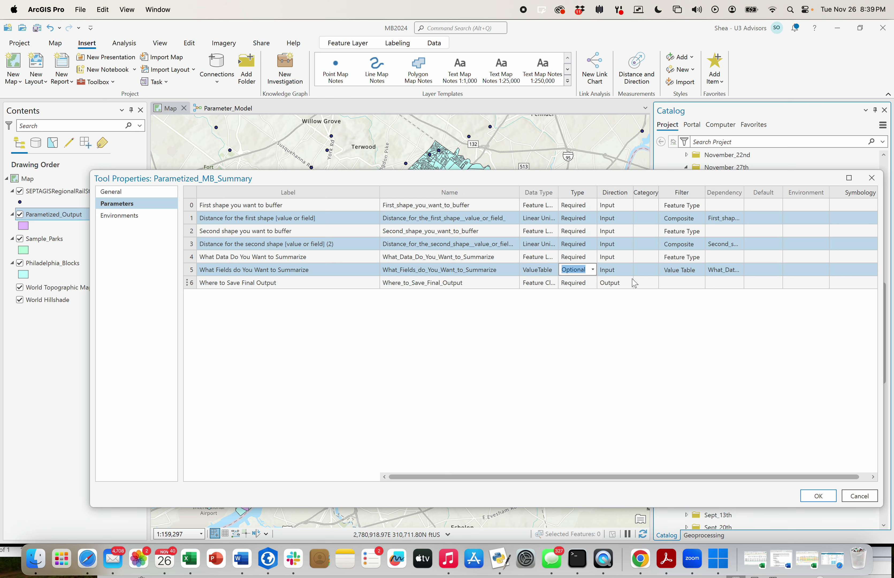
{"action": "left_click", "coordinate": [618, 271]}
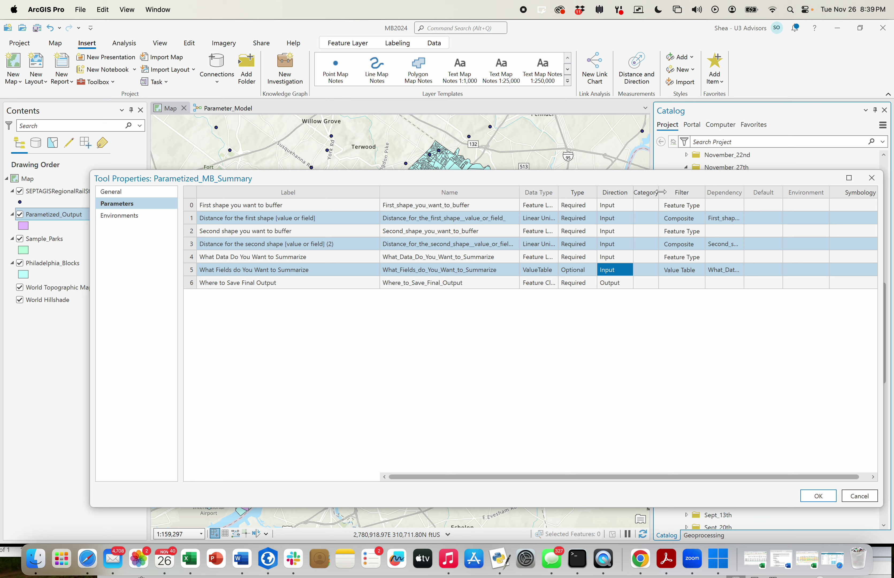
{"action": "left_click_drag", "start_coordinate": [659, 192], "coordinate": [726, 194]}
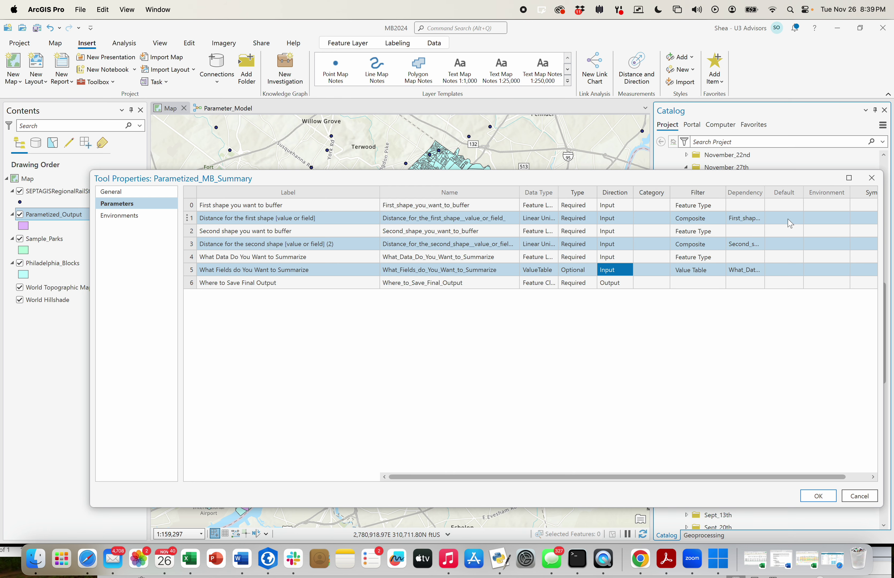
{"action": "left_click", "coordinate": [873, 476]}
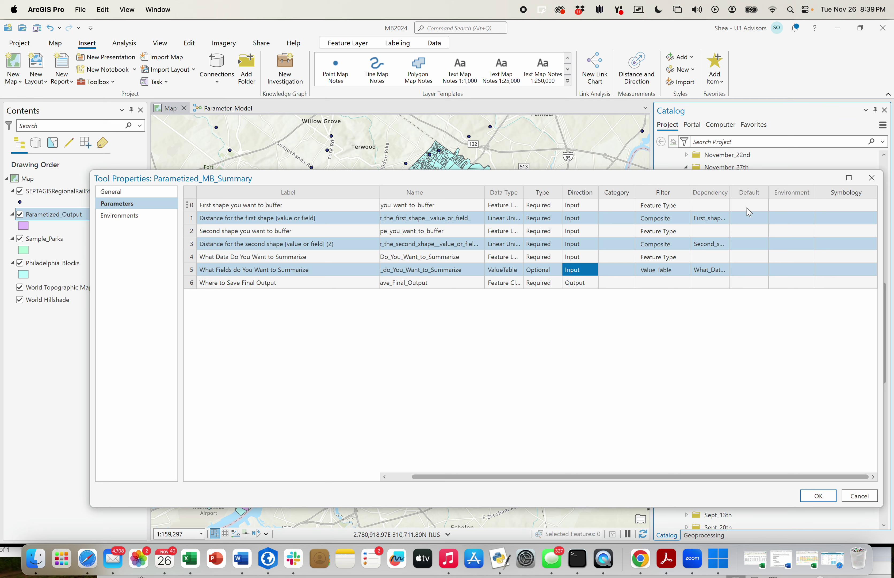
{"action": "left_click", "coordinate": [855, 206]}
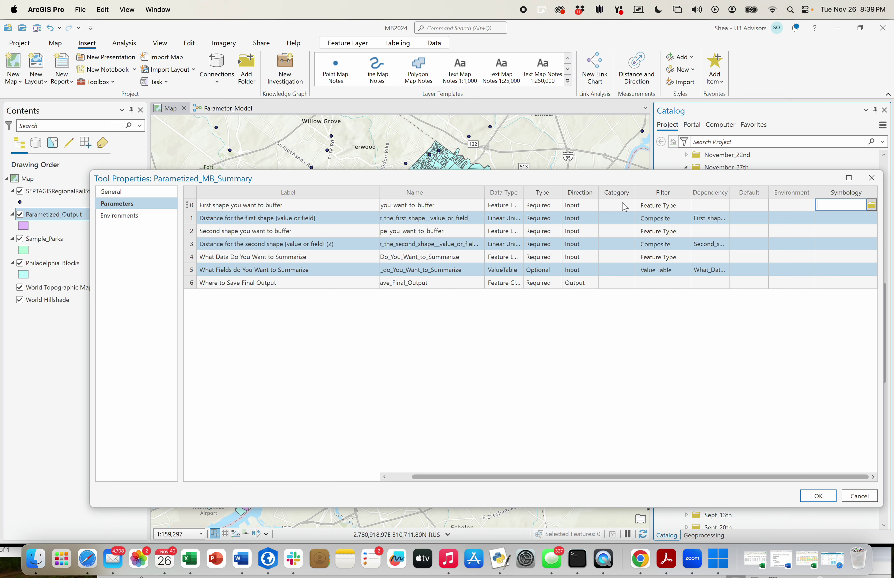
{"action": "key", "text": "Escape"}
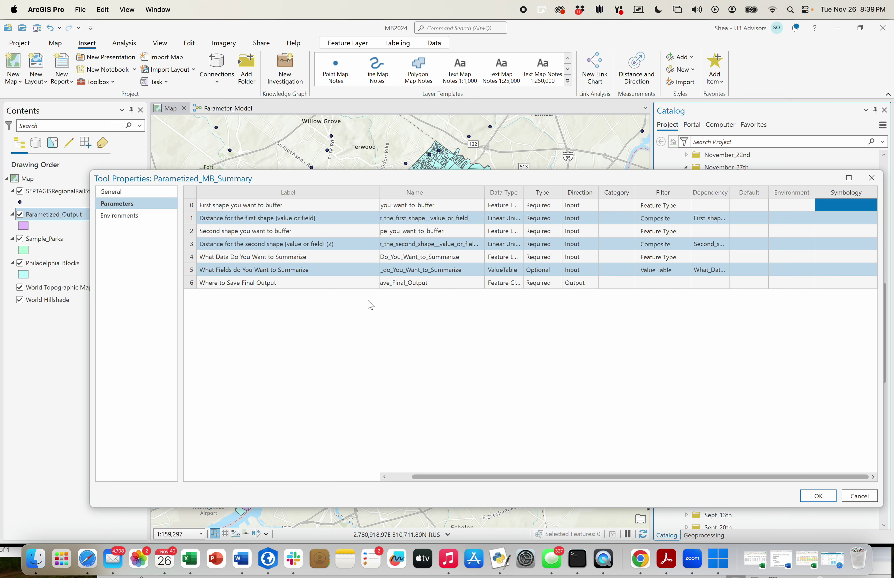
- Check the final output parameter and the tool's general description settings, and close the tool properties without saving
{"action": "left_click", "coordinate": [218, 285]}
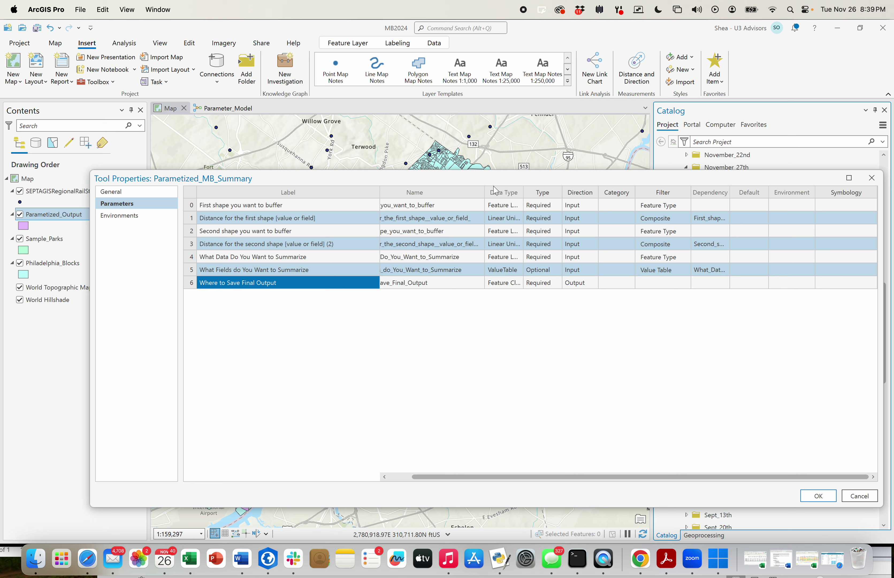
{"action": "left_click", "coordinate": [116, 191]}
{"action": "left_click", "coordinate": [861, 248]}
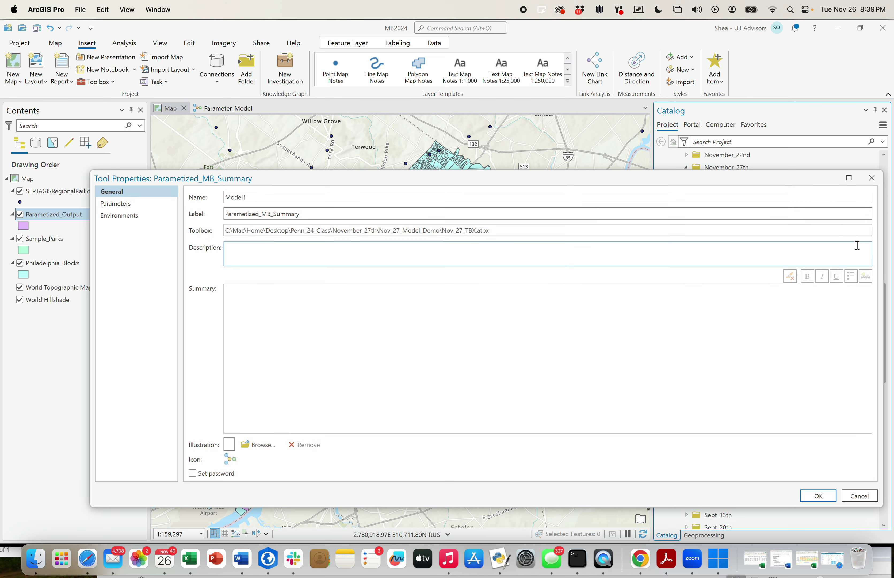
{"action": "left_click", "coordinate": [872, 177]}
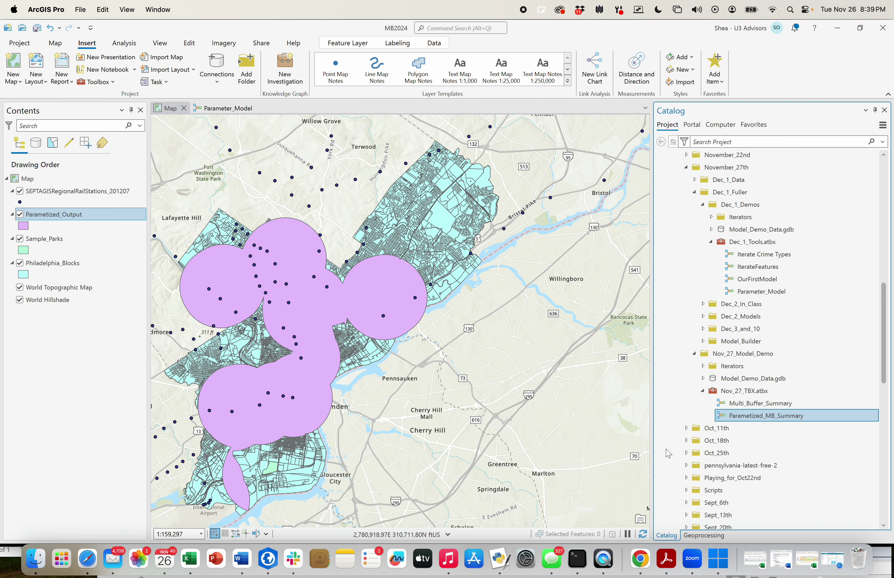